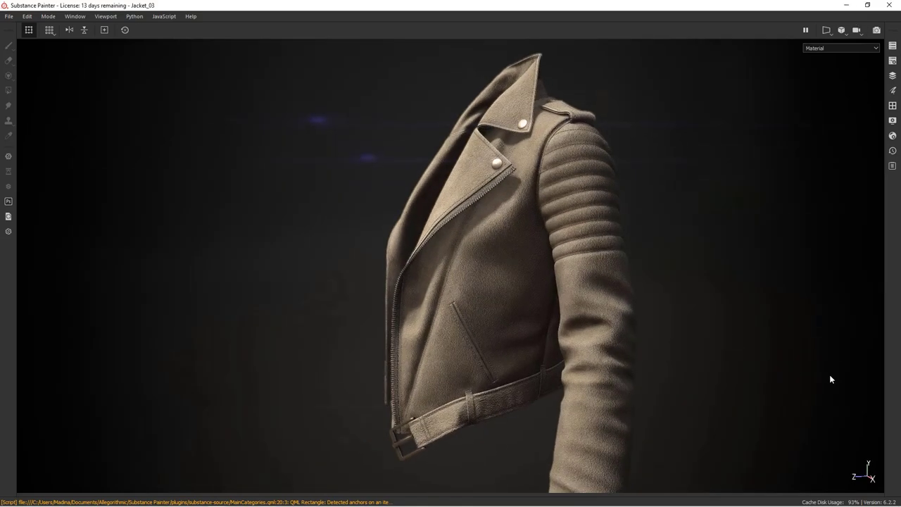
pyautogui.keyDown('alt'); pyautogui.moveTo(831, 379); pyautogui.dragTo(714, 298); pyautogui.keyUp('alt')
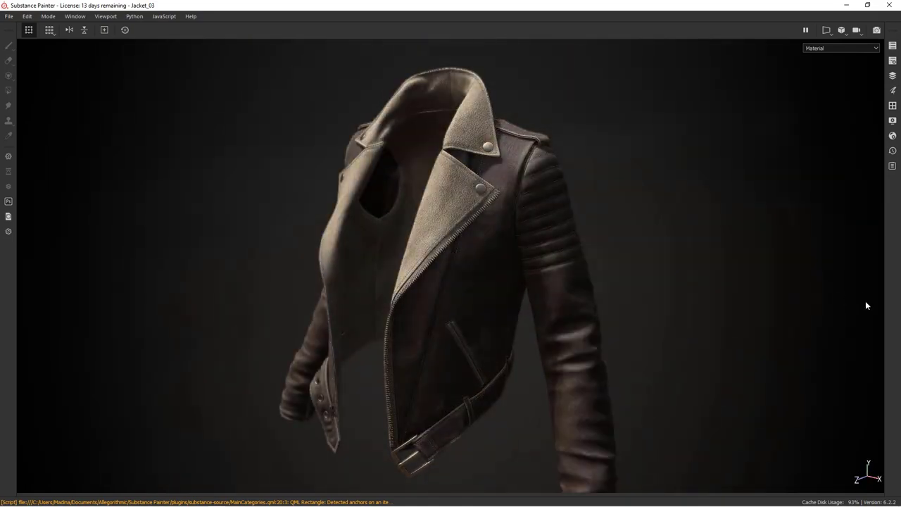
pyautogui.keyDown('alt'); pyautogui.moveTo(796, 321); pyautogui.dragTo(736, 284); pyautogui.keyUp('alt')
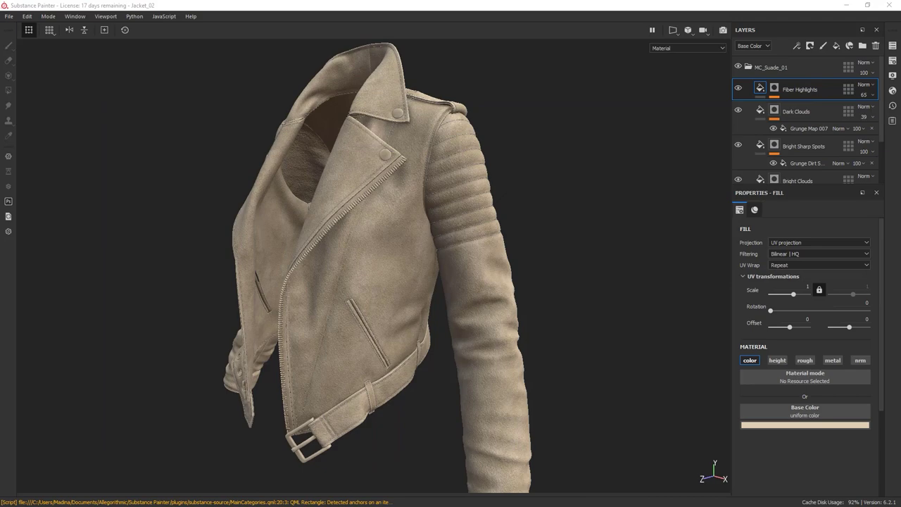
# - Switch to the Substance launcher, show the Leather materials in Substance Source, and move the window clear of the reference photo
pyautogui.moveTo(900, 92); pyautogui.dragTo(262, 70)
pyautogui.moveTo(258, 136)
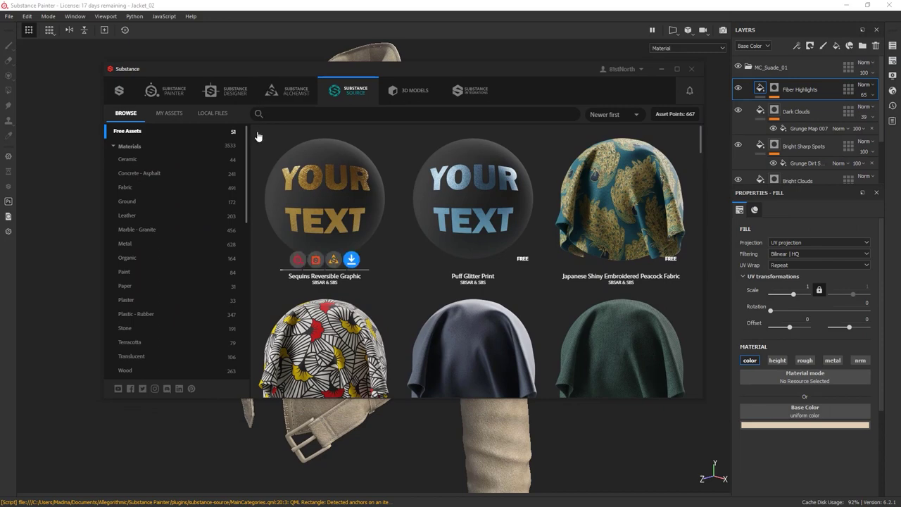
pyautogui.click(130, 215)
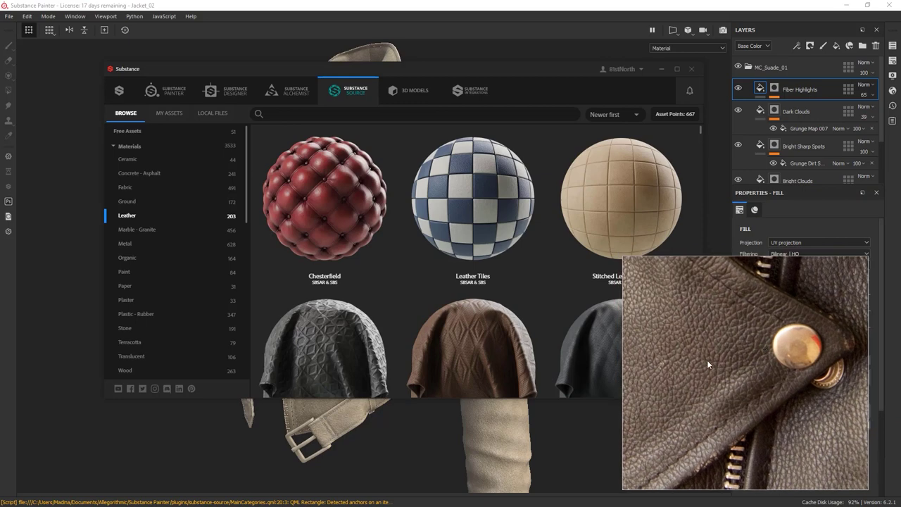
pyautogui.moveTo(534, 64); pyautogui.dragTo(465, 33)
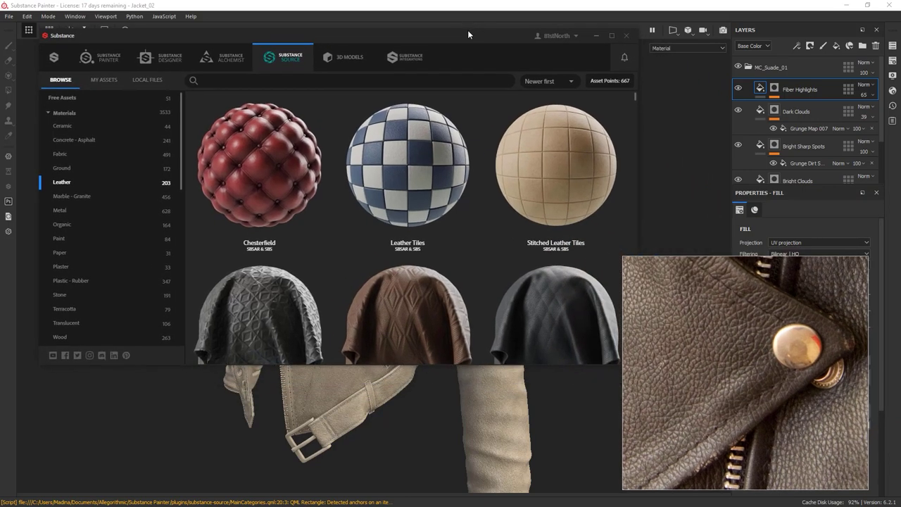
# - Browse the leather materials and inspect the Taurillon Perforated Diamond Quilt preview against the reference photo's grain, then close it
pyautogui.scroll(-4, 475, 218)
pyautogui.scroll(-10, 485, 214)
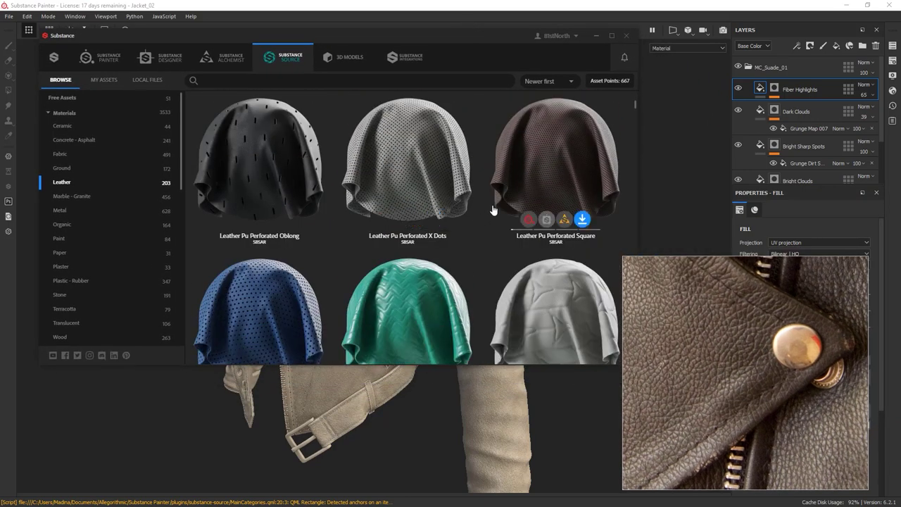
pyautogui.scroll(-8, 493, 213)
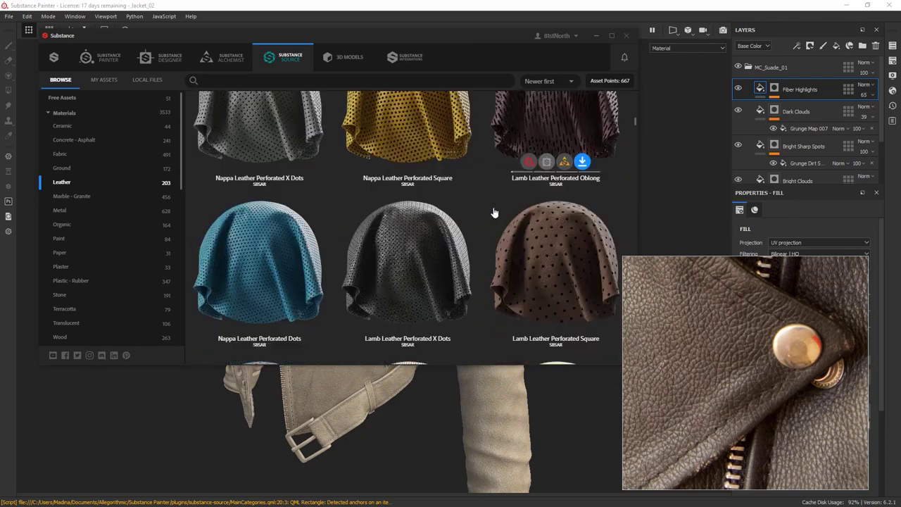
pyautogui.scroll(-2, 495, 212)
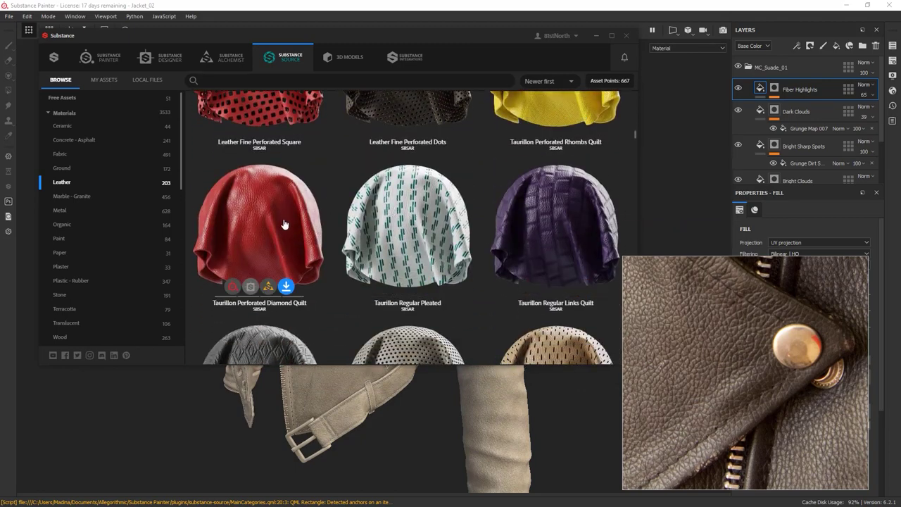
pyautogui.click(279, 223)
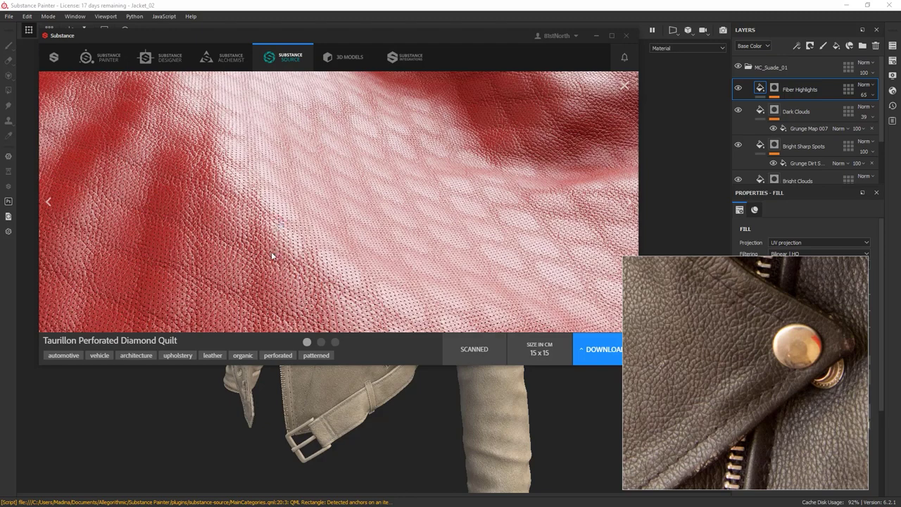
pyautogui.click(625, 88)
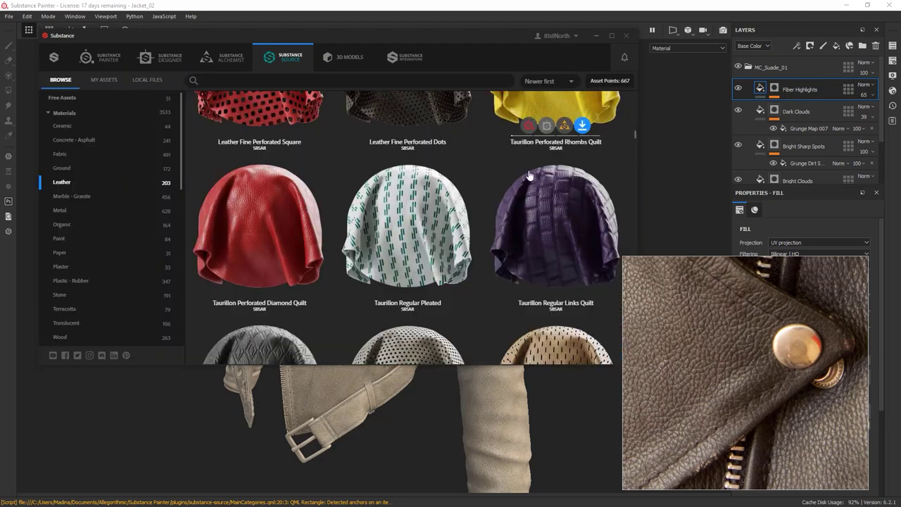
# - Look further through the leather materials and examine the Nappa Leather Worn preview for a matching grain
pyautogui.scroll(-10, 470, 230)
pyautogui.scroll(-20, 469, 229)
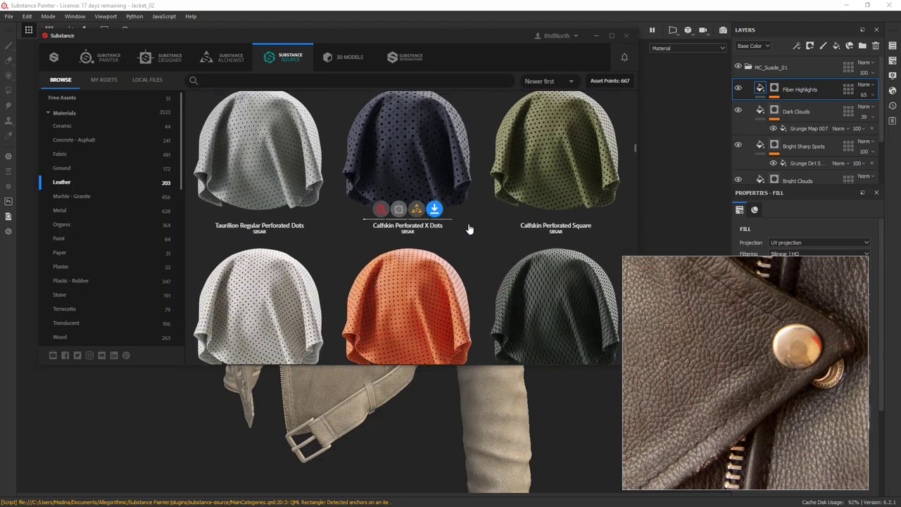
pyautogui.scroll(-20, 467, 228)
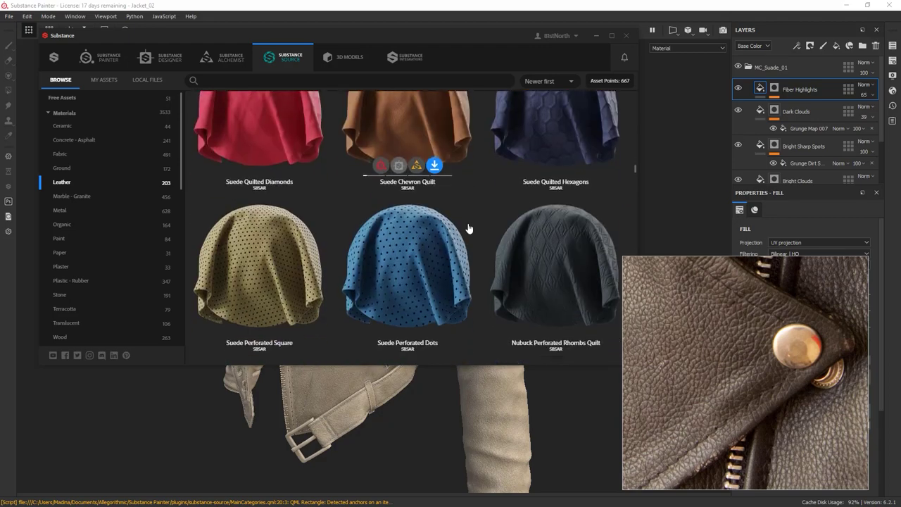
pyautogui.scroll(-15, 469, 228)
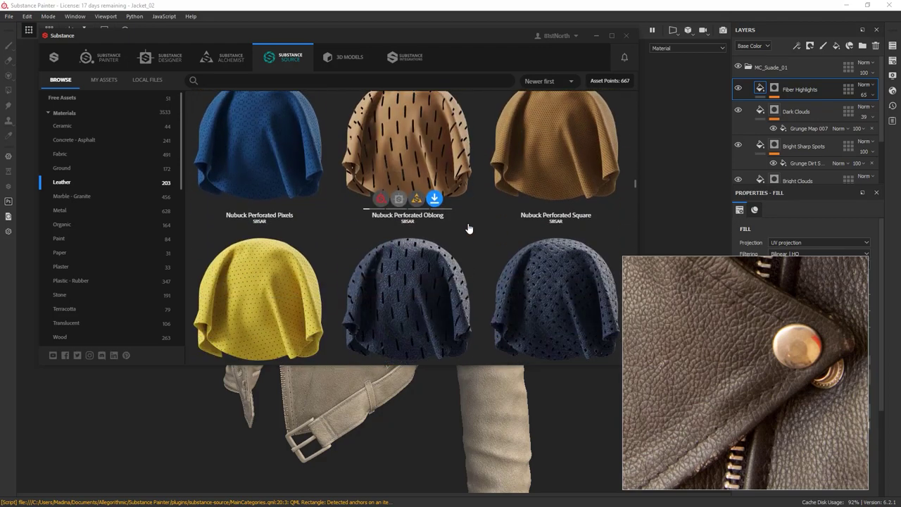
pyautogui.scroll(-10, 468, 229)
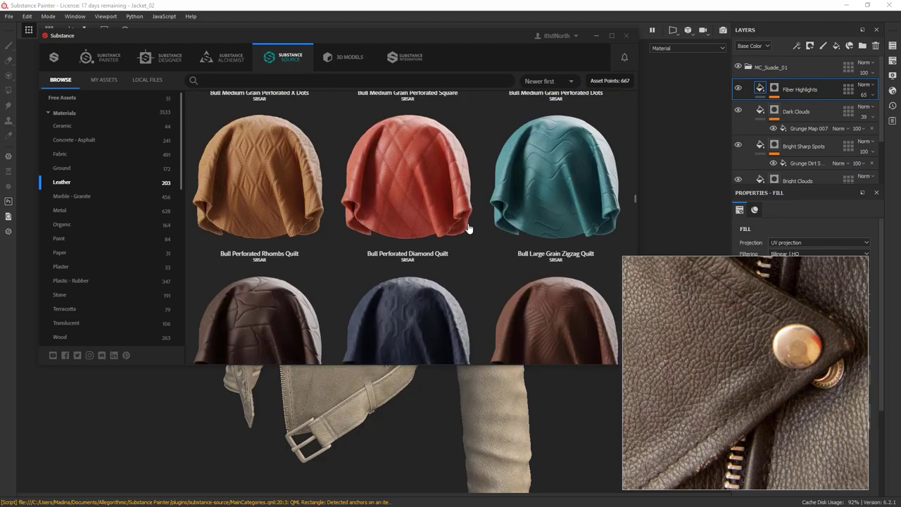
pyautogui.scroll(-17, 469, 228)
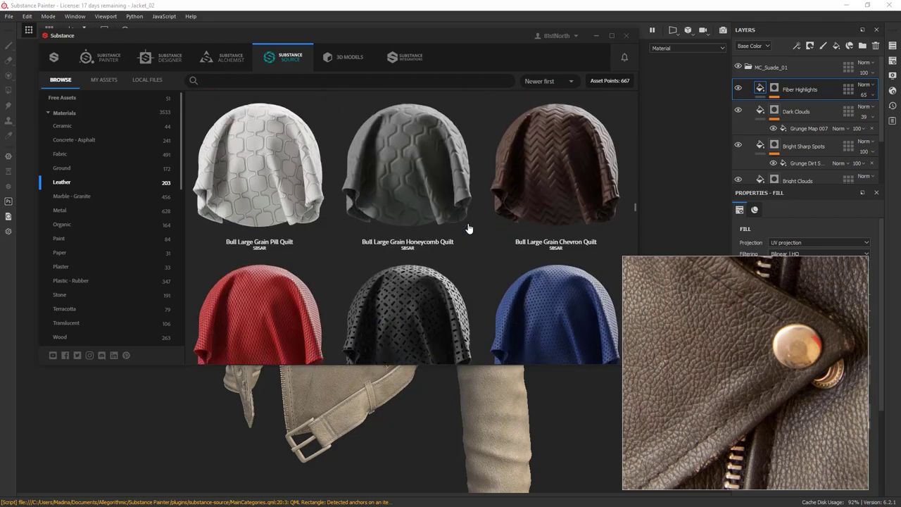
pyautogui.scroll(-6, 462, 223)
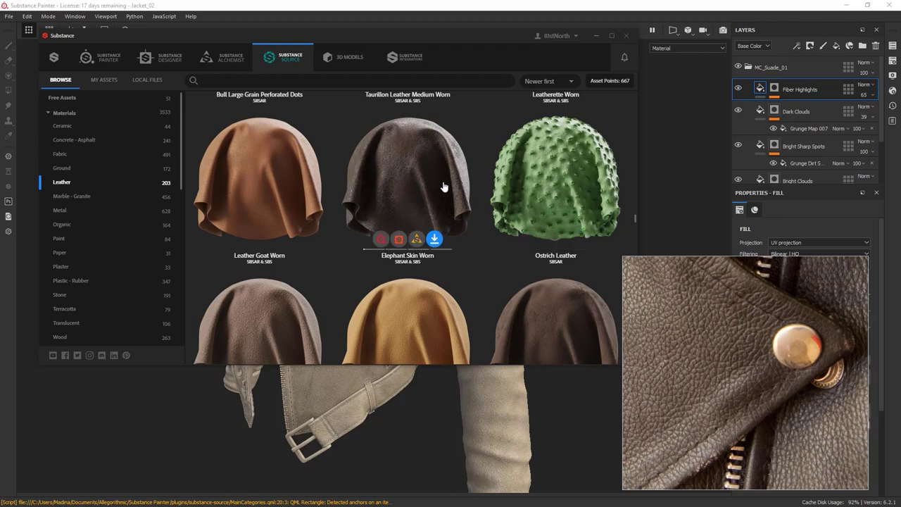
pyautogui.scroll(-9, 479, 197)
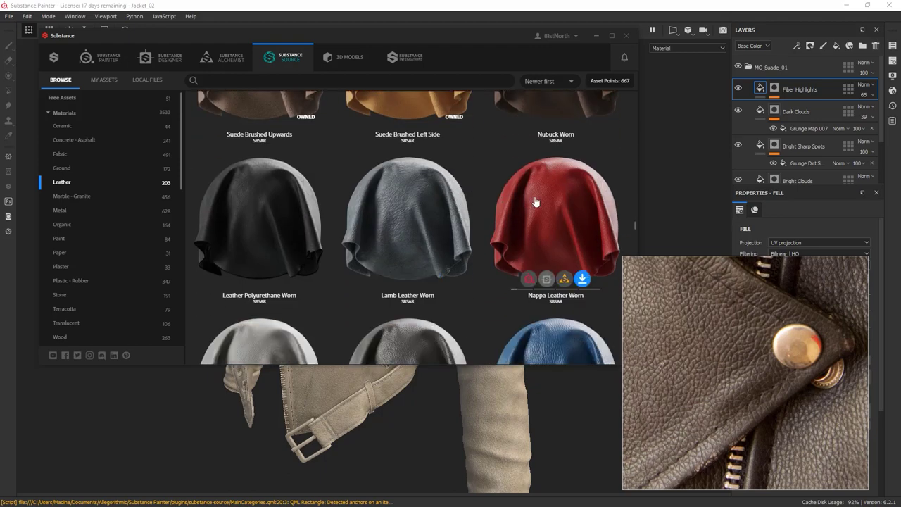
pyautogui.click(535, 202)
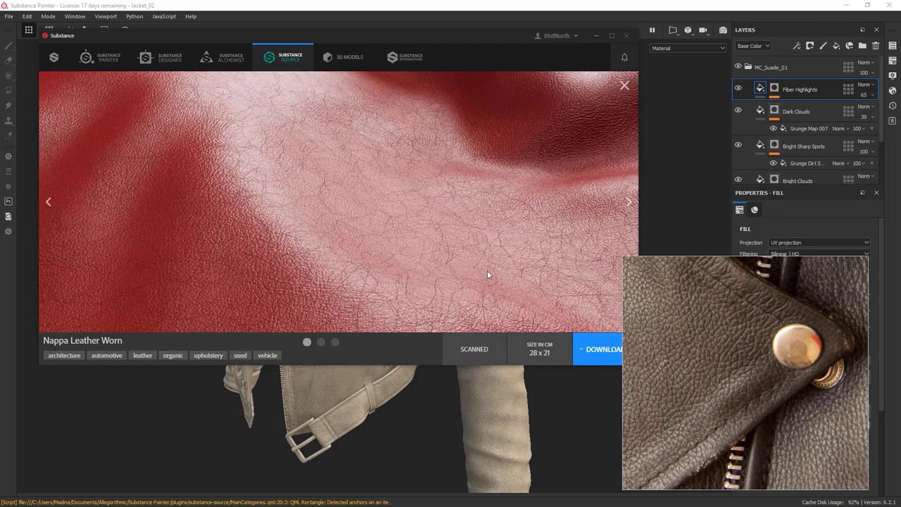
pyautogui.click(625, 85)
# - Compare the enlarged previews of Leather Fine Grain Worn and Taurillon Leather Regular Worn with the reference leather
pyautogui.scroll(-2, 455, 204)
pyautogui.click(283, 311)
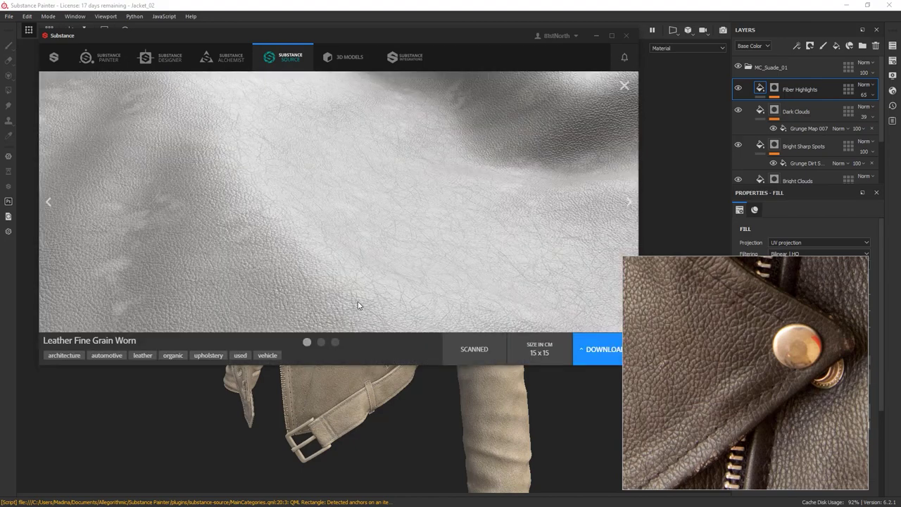
pyautogui.click(624, 85)
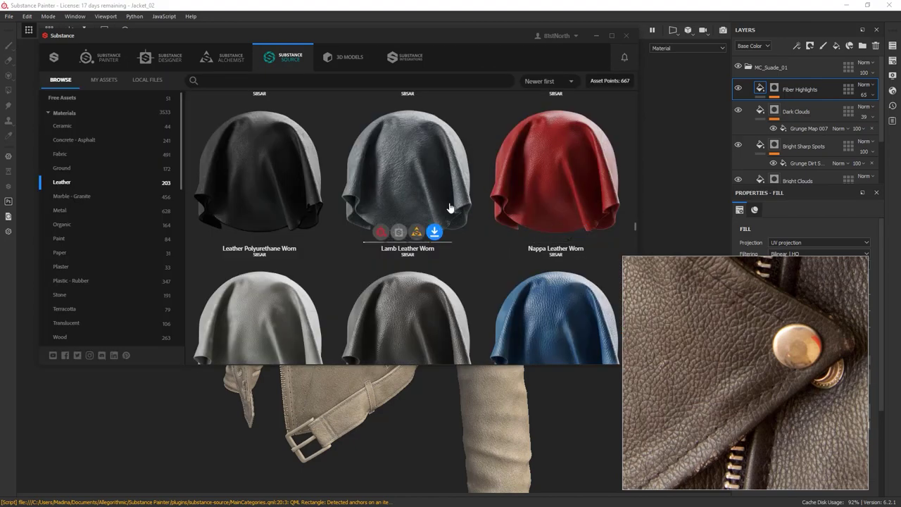
pyautogui.scroll(-3, 461, 204)
pyautogui.click(555, 117)
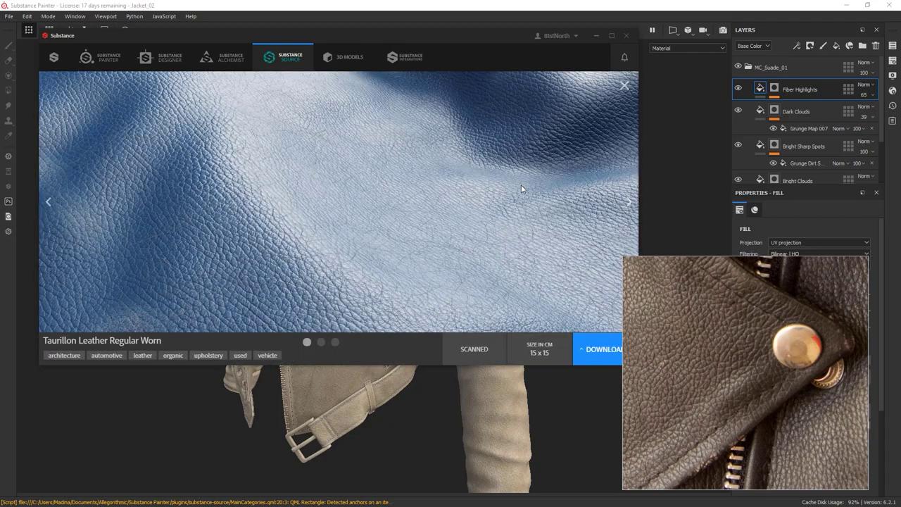
pyautogui.click(625, 85)
# - Continue through the seam and topstitch leathers to Nappa Leather and inspect its enlarged preview
pyautogui.scroll(-3, 484, 197)
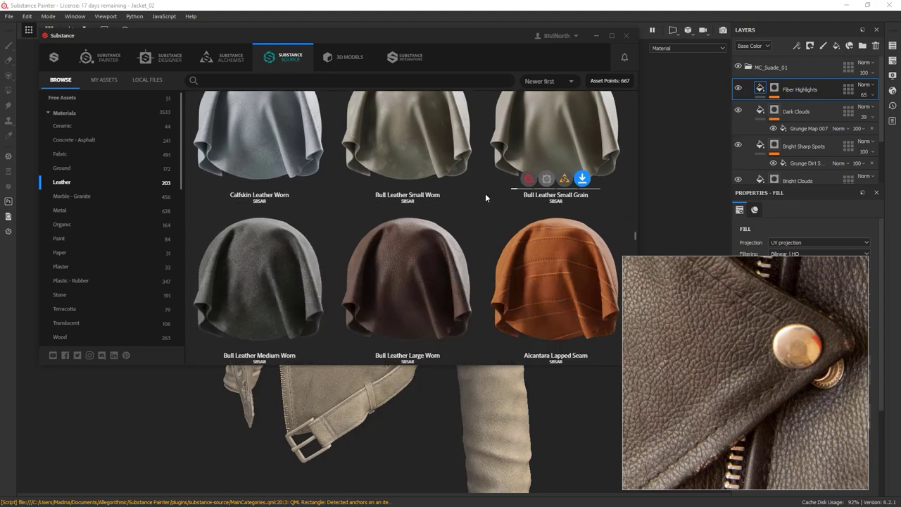
pyautogui.scroll(-3, 507, 152)
pyautogui.scroll(-5, 508, 147)
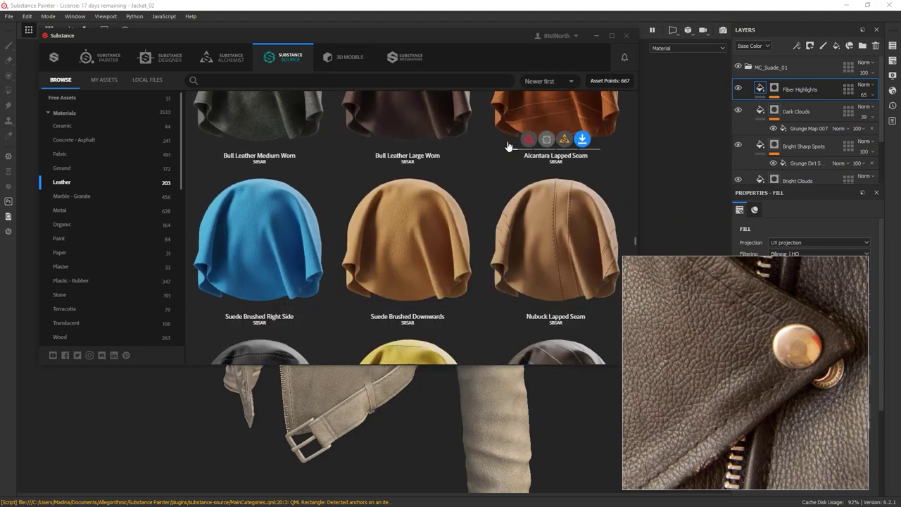
pyautogui.scroll(-2, 515, 165)
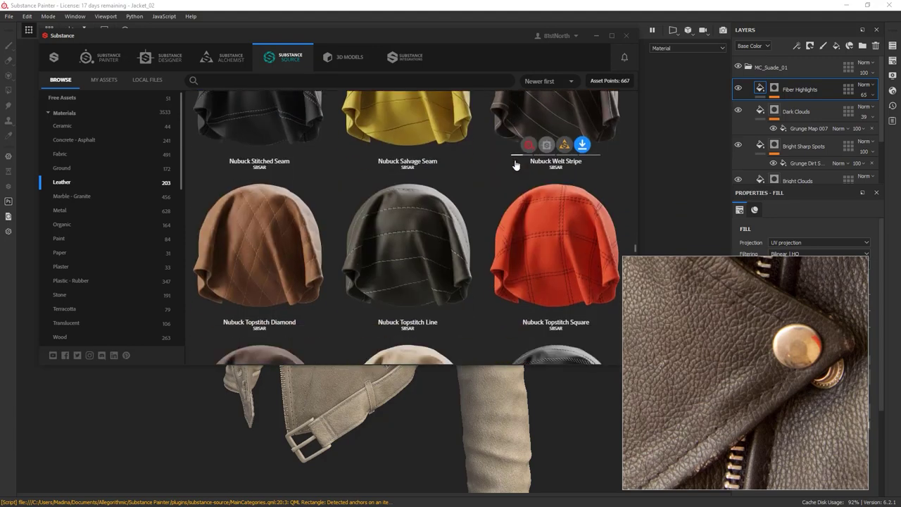
pyautogui.scroll(-6, 515, 165)
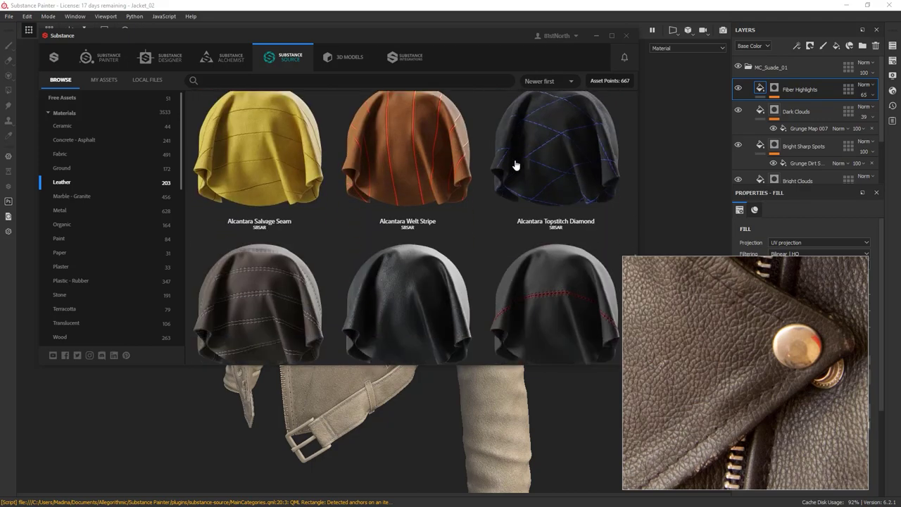
pyautogui.scroll(-7, 515, 165)
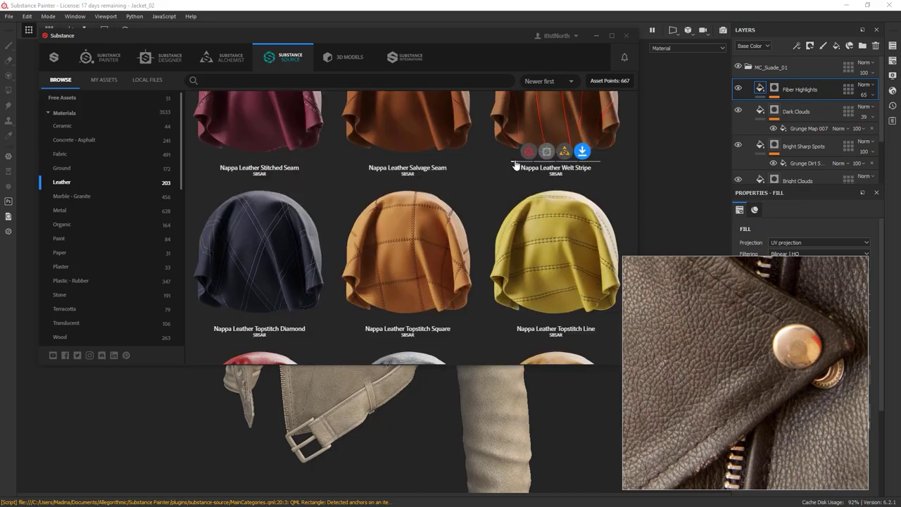
pyautogui.click(298, 295)
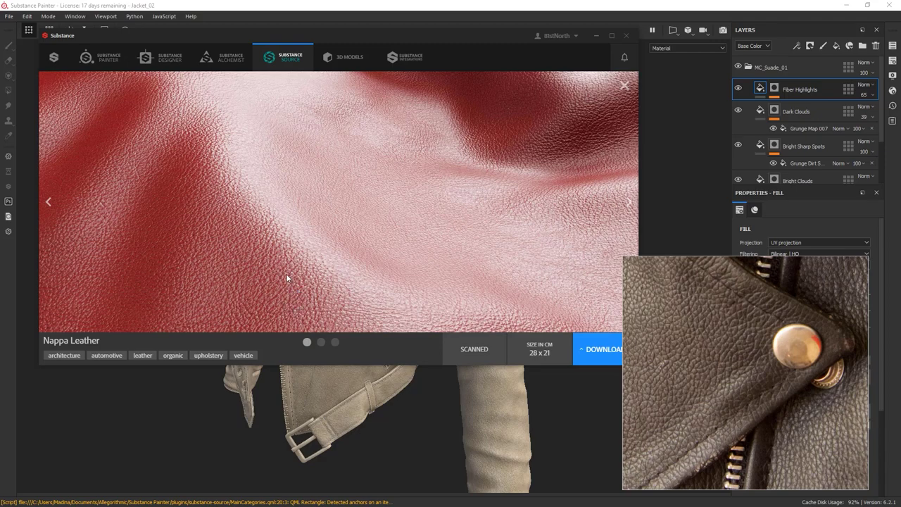
pyautogui.click(623, 85)
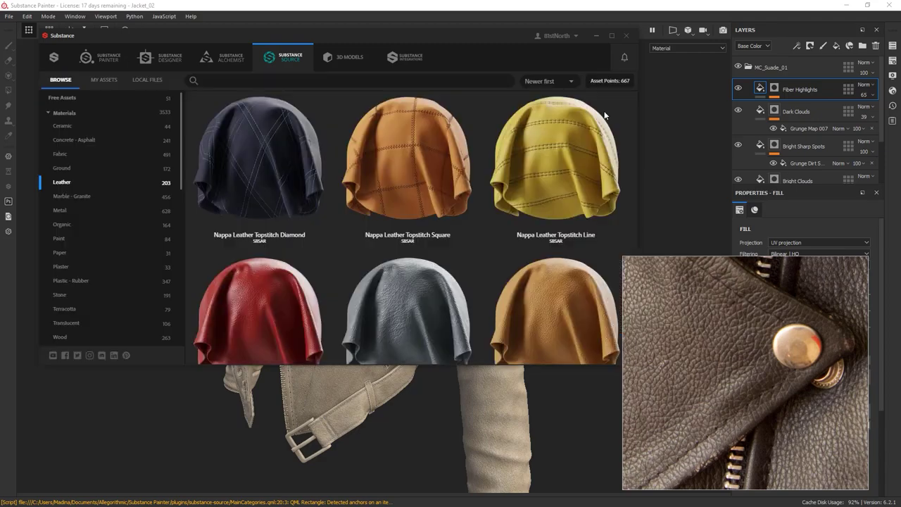
# - Find Taurillon Leather Regular Grain and compare its enlarged preview with the grain in the reference photo
pyautogui.scroll(-3, 418, 259)
pyautogui.scroll(-6, 419, 252)
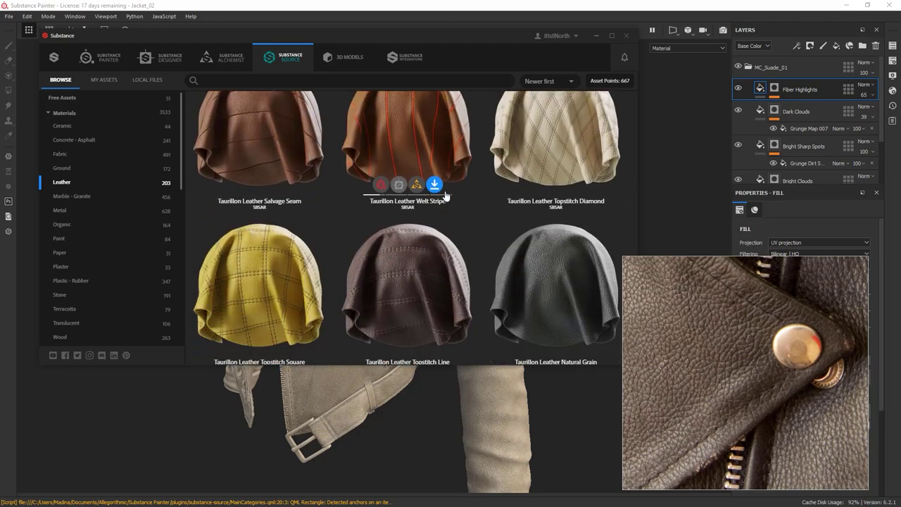
pyautogui.scroll(-3, 445, 196)
pyautogui.click(414, 269)
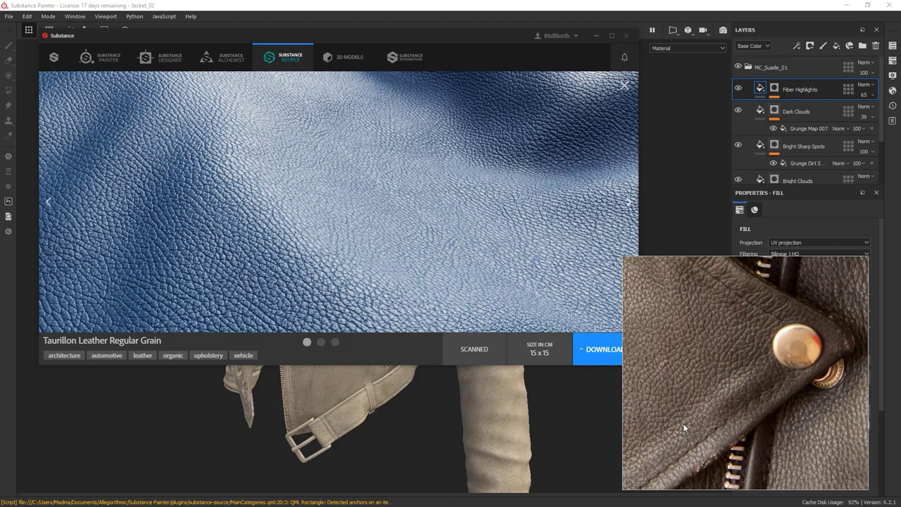
pyautogui.click(623, 88)
# - Find Bull Leather Large Grain beyond the calfskin and bull small grain materials and open its enlarged preview
pyautogui.scroll(-4, 473, 177)
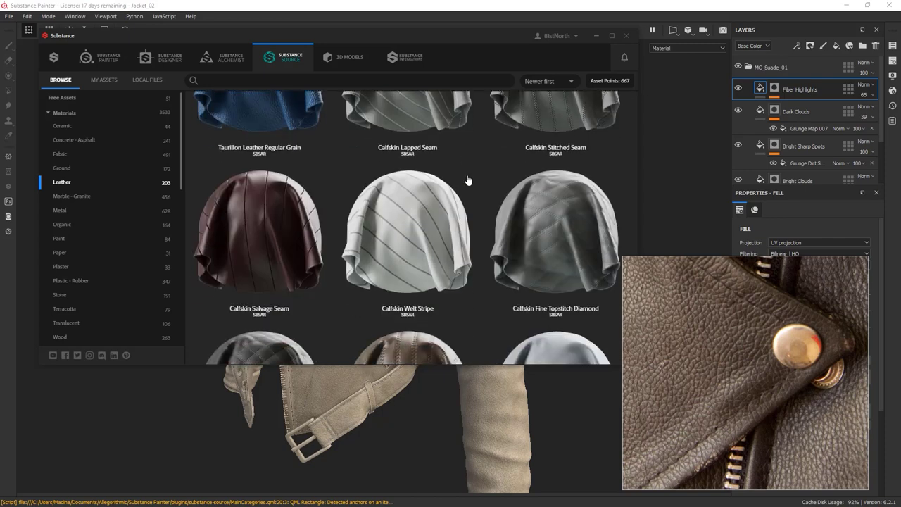
pyautogui.scroll(-6, 468, 180)
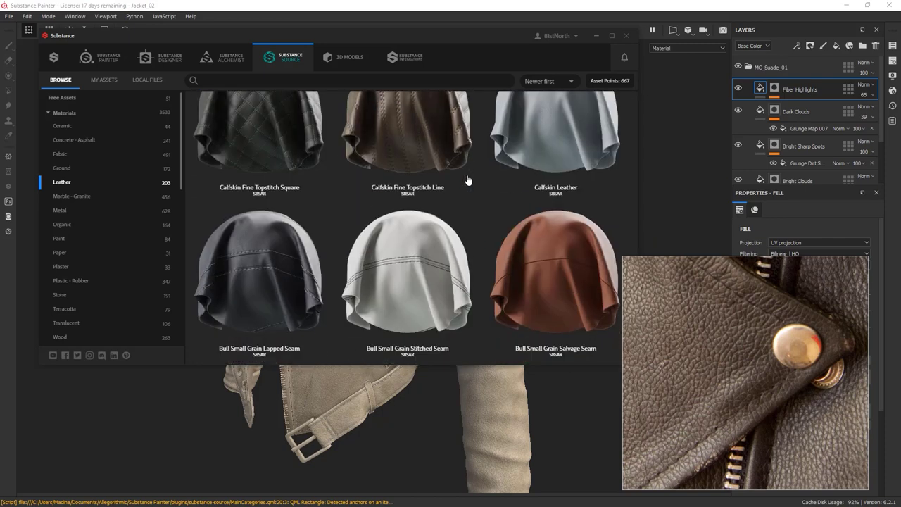
pyautogui.scroll(-8, 468, 181)
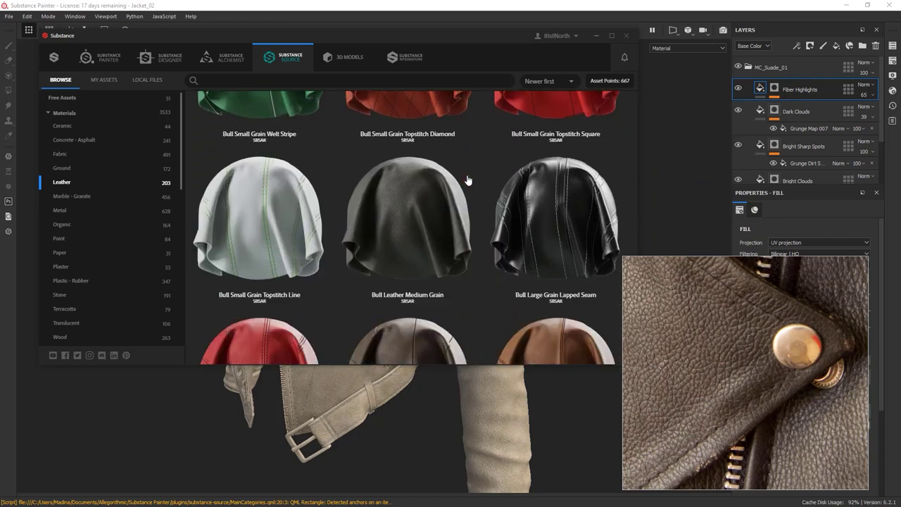
pyautogui.scroll(-10, 468, 181)
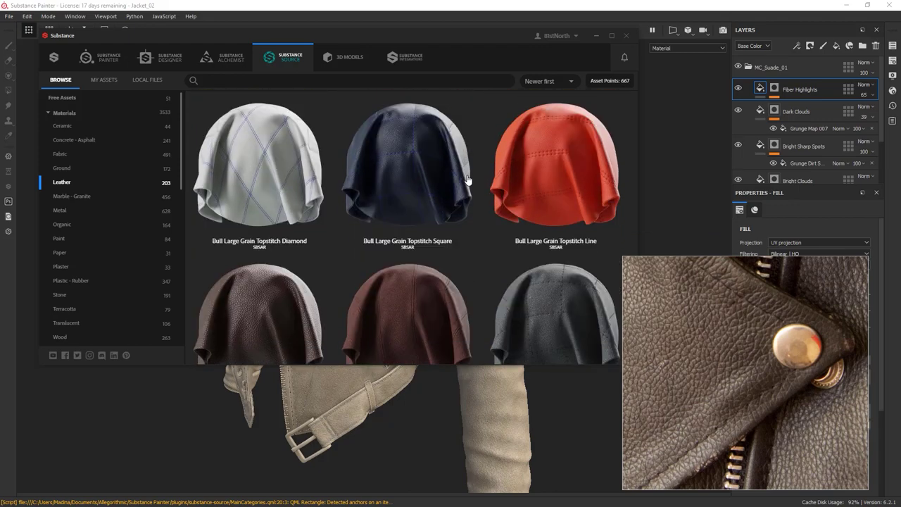
pyautogui.click(278, 308)
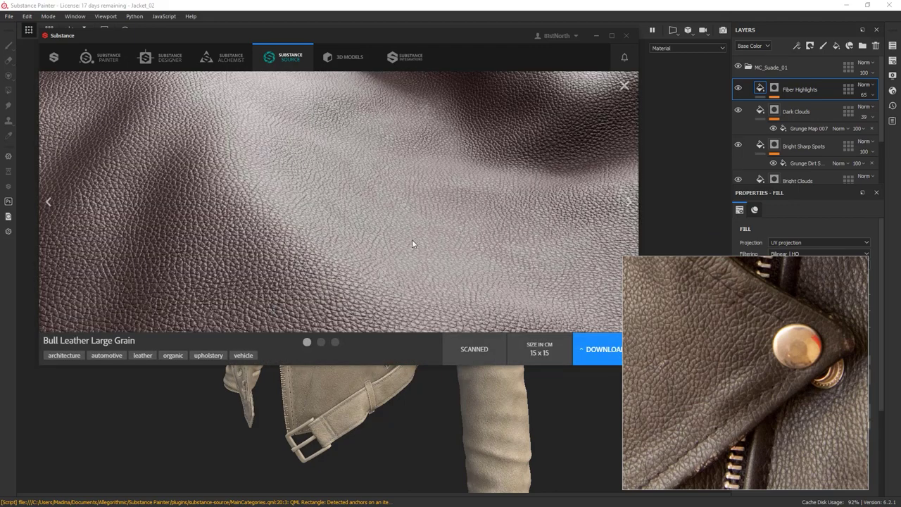
# - View the second preview of Bull Leather Large Grain against the reference leather and move the Substance window off the workspace
pyautogui.click(628, 203)
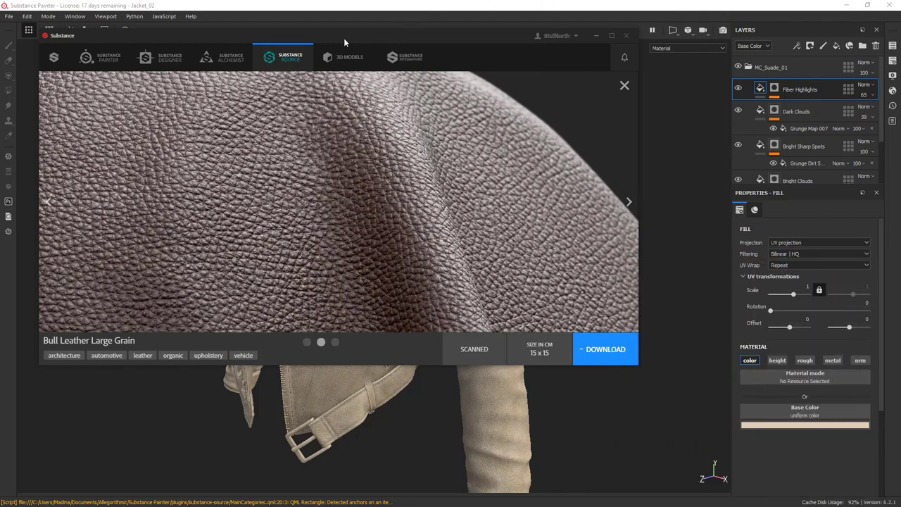
pyautogui.moveTo(368, 33); pyautogui.dragTo(900, 176)
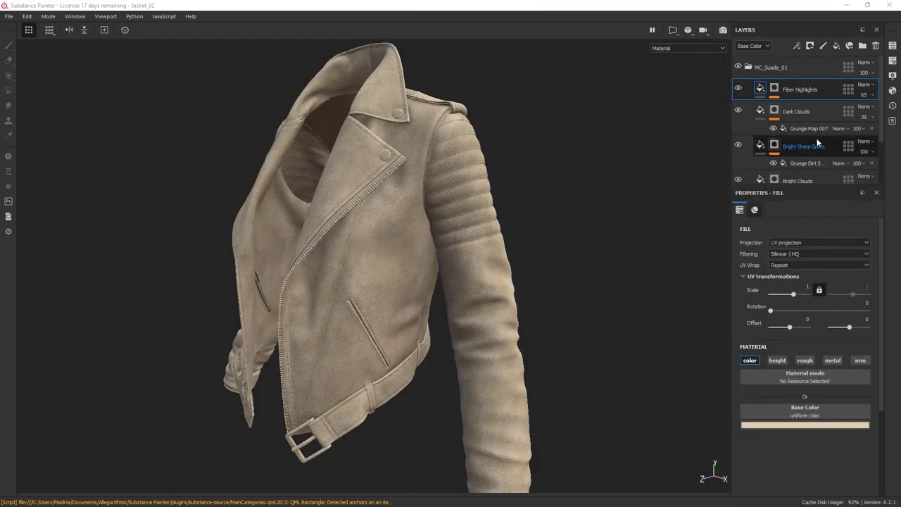
# - Collapse the MC_Suade_01 folder and delete it from the layer stack
pyautogui.click(754, 69)
pyautogui.click(748, 67)
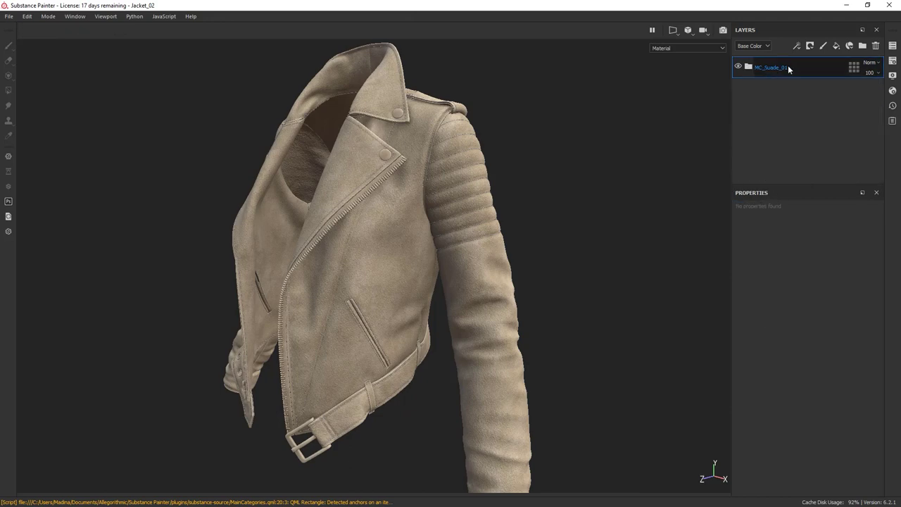
pyautogui.press('Delete')
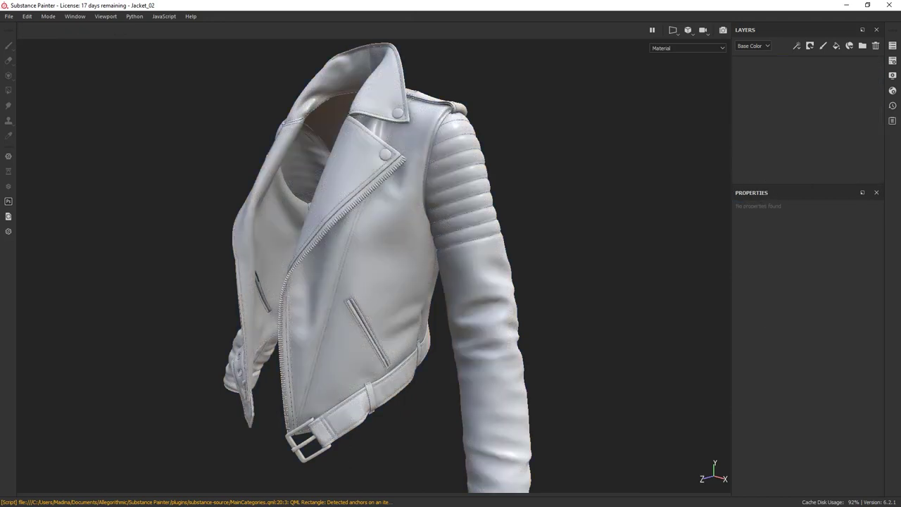
# - Import bull_leather_large_grain.sbsar as a basematerial into the shelf 'shelf', using the Leather prefix
pyautogui.moveTo(897, 124); pyautogui.dragTo(560, 112)
pyautogui.moveTo(900, 233); pyautogui.dragTo(614, 474)
pyautogui.click(586, 161)
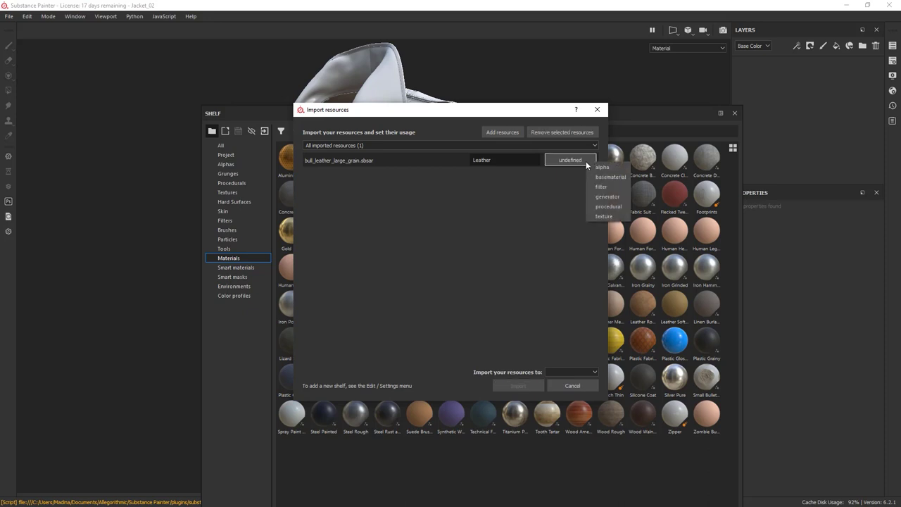
pyautogui.click(610, 177)
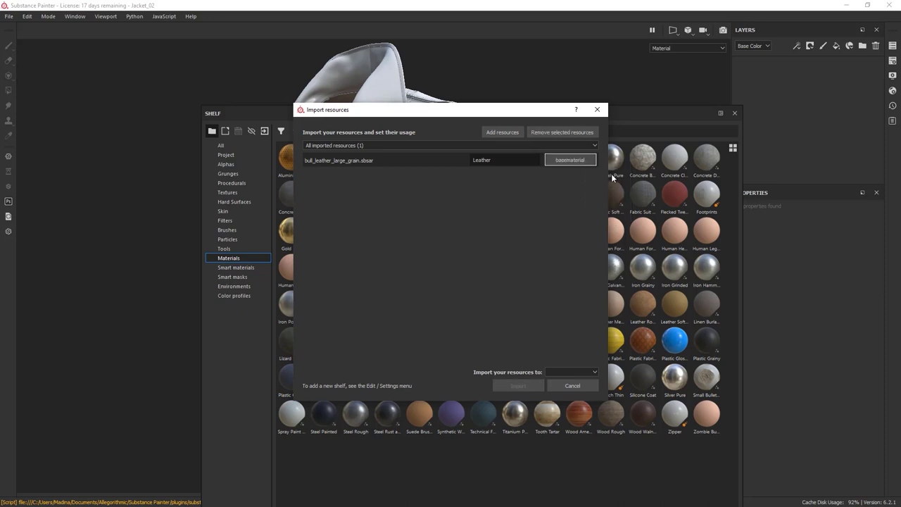
pyautogui.click(584, 372)
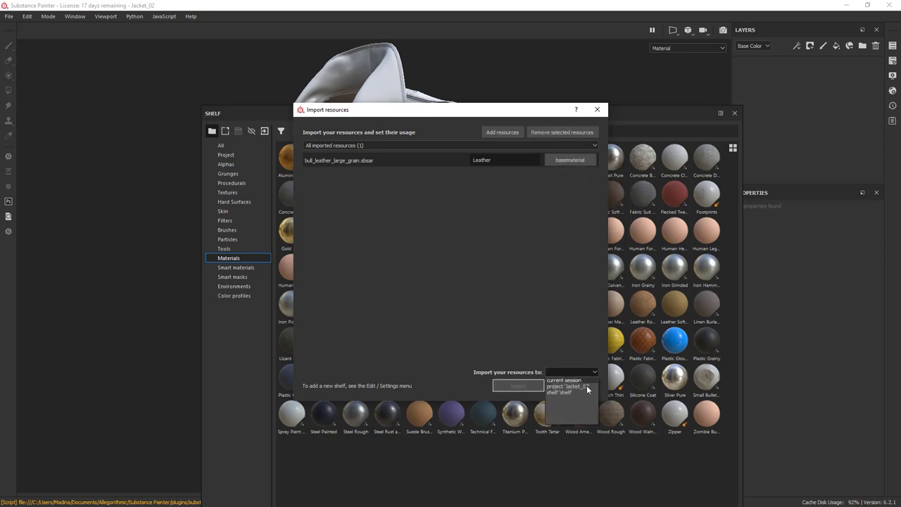
pyautogui.click(565, 392)
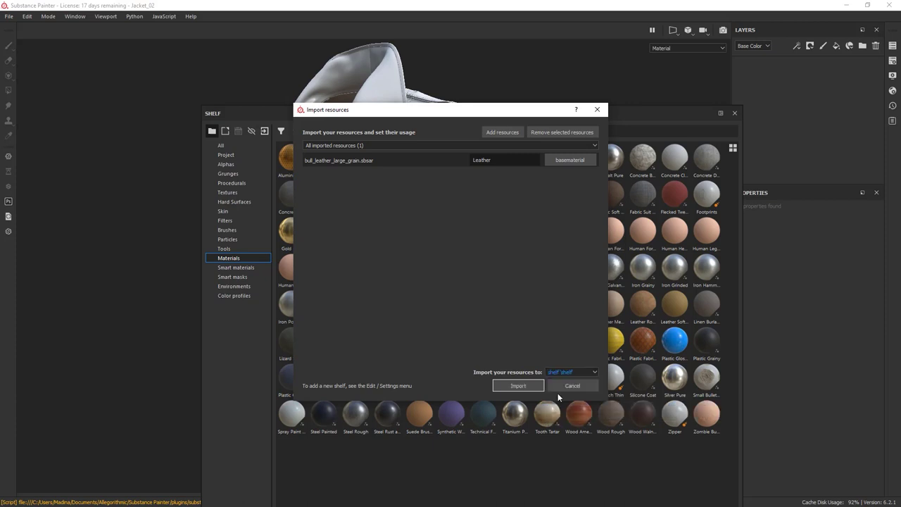
pyautogui.click(508, 386)
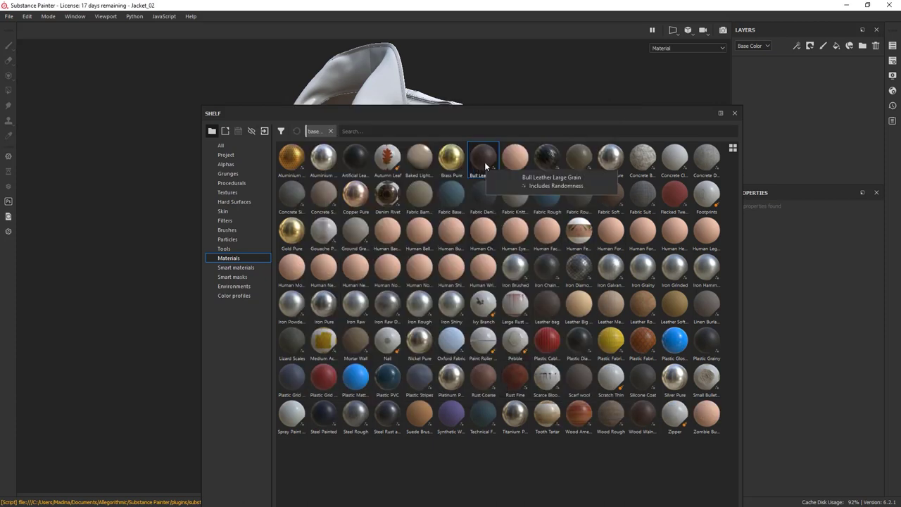
# - Add the Bull Leather Large Grain material to the layer stack as a fill layer and move the shelf away from the jacket
pyautogui.moveTo(485, 166); pyautogui.dragTo(807, 71)
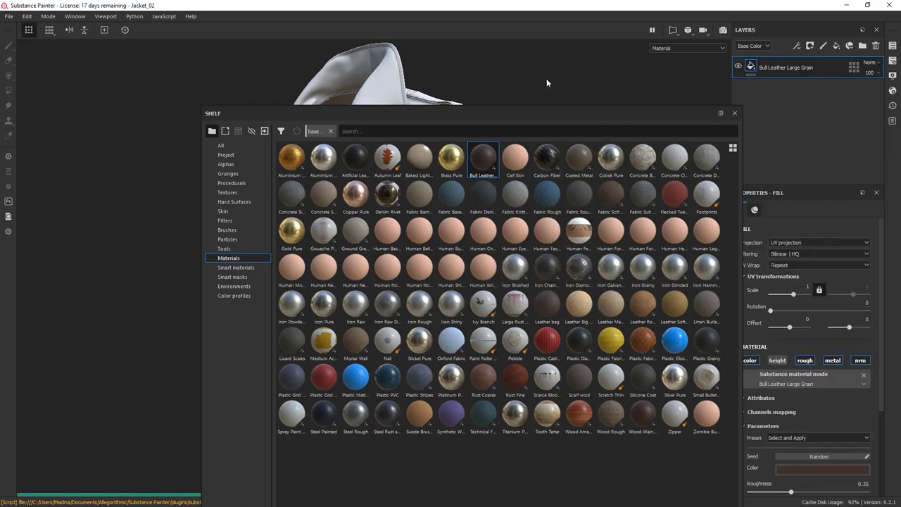
pyautogui.moveTo(475, 110); pyautogui.dragTo(900, 150)
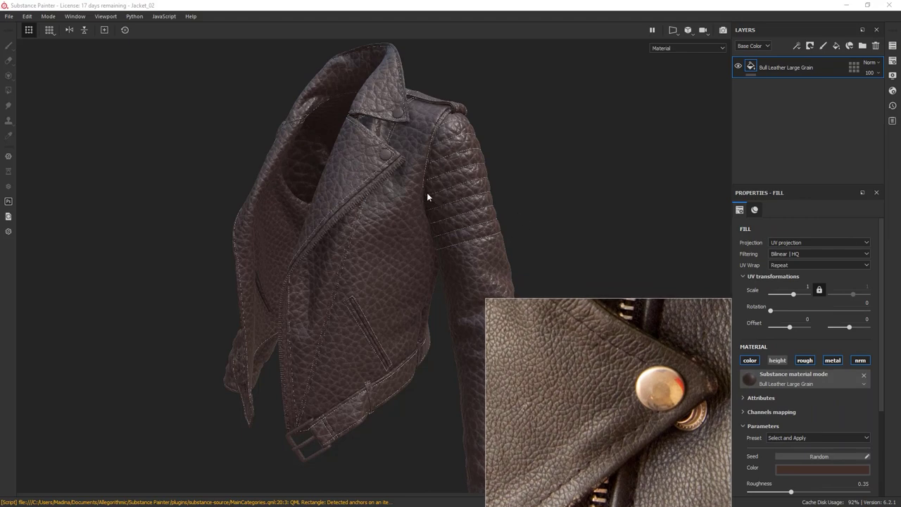
# - Examine the leather grain on the jacket and set the fill's UV scale to 4
pyautogui.keyDown('alt'); pyautogui.moveTo(429, 138); pyautogui.dragTo(420, 116, button='right'); pyautogui.keyUp('alt')
pyautogui.keyDown('alt'); pyautogui.moveTo(420, 117); pyautogui.dragTo(346, 167, button='middle'); pyautogui.keyUp('alt')
pyautogui.keyDown('alt'); pyautogui.moveTo(346, 166); pyautogui.dragTo(388, 175); pyautogui.keyUp('alt')
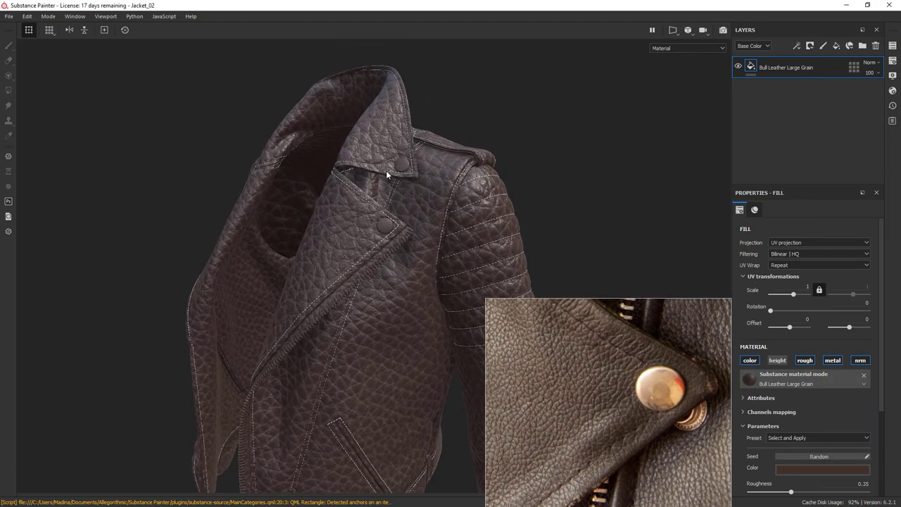
pyautogui.keyDown('alt'); pyautogui.moveTo(388, 175); pyautogui.dragTo(505, 229, button='right'); pyautogui.keyUp('alt')
pyautogui.keyDown('alt'); pyautogui.moveTo(525, 208); pyautogui.dragTo(527, 191); pyautogui.keyUp('alt')
pyautogui.keyDown('alt'); pyautogui.moveTo(528, 191); pyautogui.dragTo(520, 194, button='middle'); pyautogui.keyUp('alt')
pyautogui.keyDown('alt'); pyautogui.moveTo(510, 169); pyautogui.dragTo(511, 172, button='right'); pyautogui.keyUp('alt')
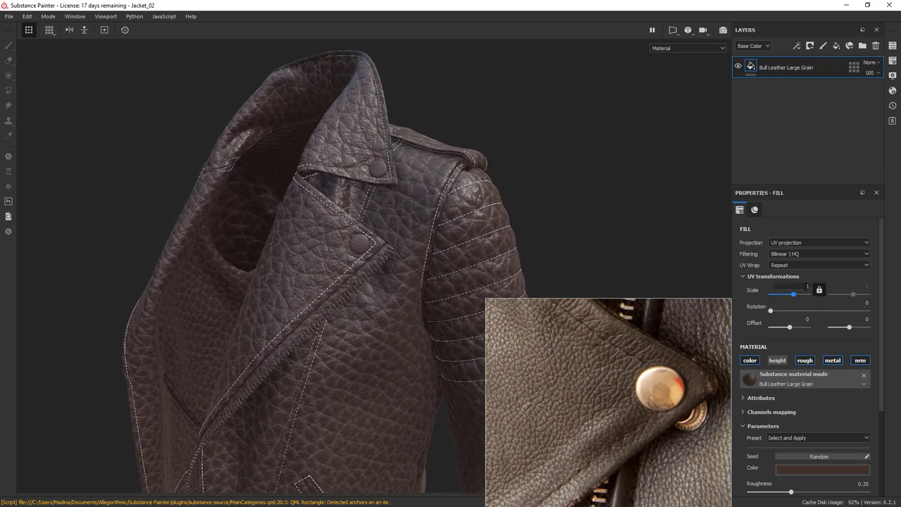
pyautogui.press('Return')
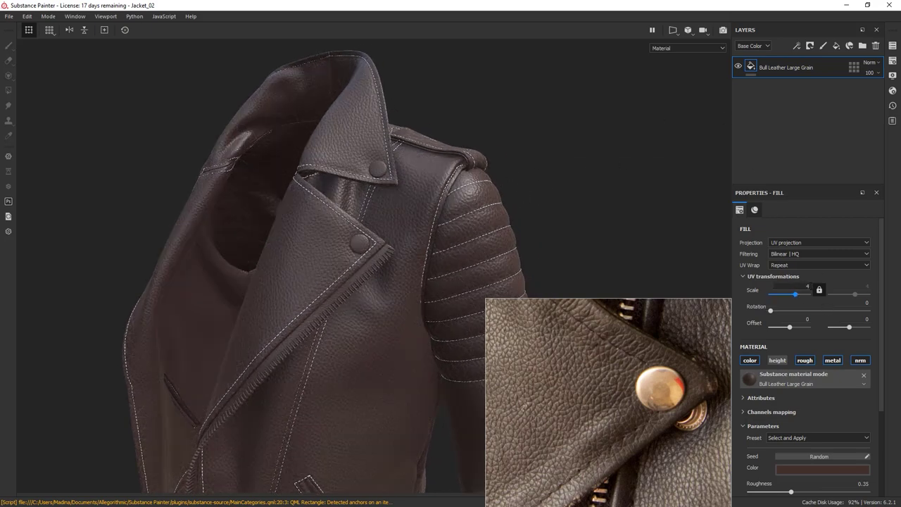
# - Compare the grain on the lapel with the reference photo and set the fill's UV scale to 5
pyautogui.keyDown('alt'); pyautogui.moveTo(408, 298); pyautogui.dragTo(356, 290, button='right'); pyautogui.keyUp('alt')
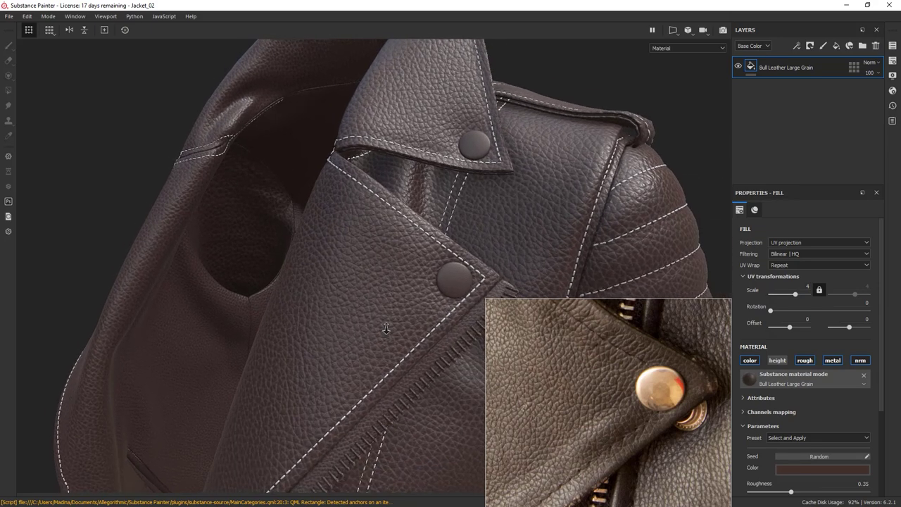
pyautogui.keyDown('alt'); pyautogui.moveTo(356, 290); pyautogui.dragTo(306, 303, button='middle'); pyautogui.keyUp('alt')
pyautogui.keyDown('alt'); pyautogui.moveTo(306, 303); pyautogui.dragTo(341, 286); pyautogui.keyUp('alt')
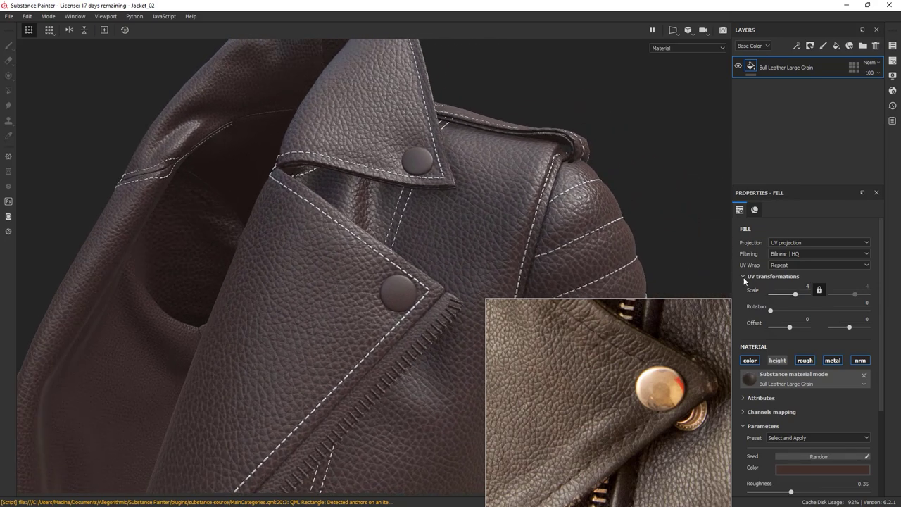
pyautogui.click(807, 286)
pyautogui.press('Return')
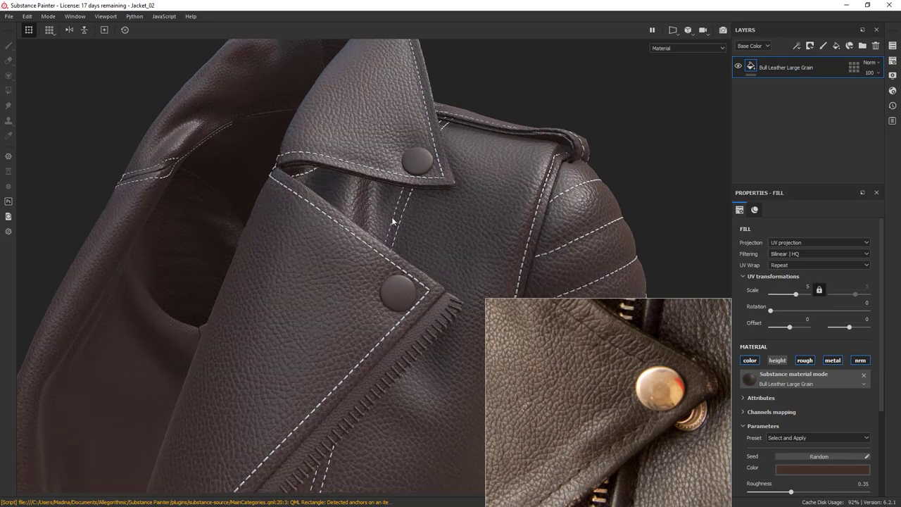
pyautogui.keyDown('alt'); pyautogui.moveTo(542, 212); pyautogui.dragTo(552, 162); pyautogui.keyUp('alt')
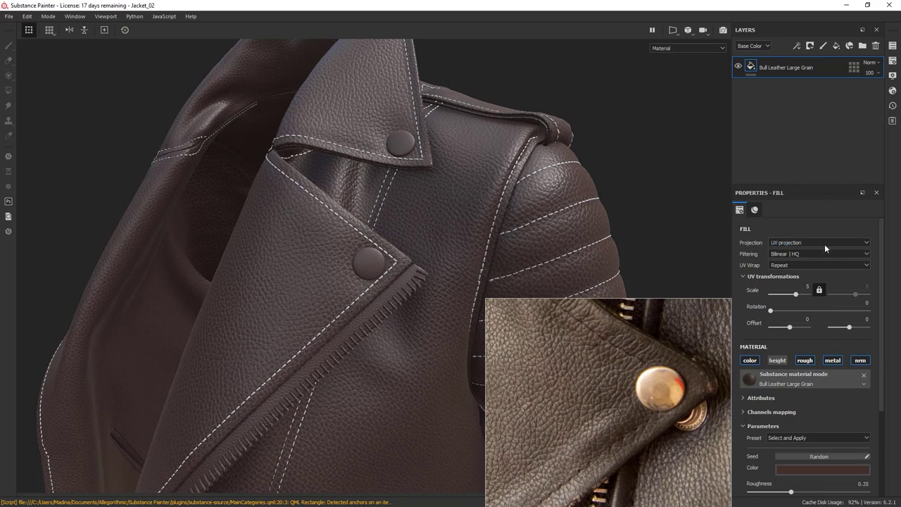
# - Try recolouring the leather material to a lighter, more orange brown
pyautogui.scroll(-3, 819, 388)
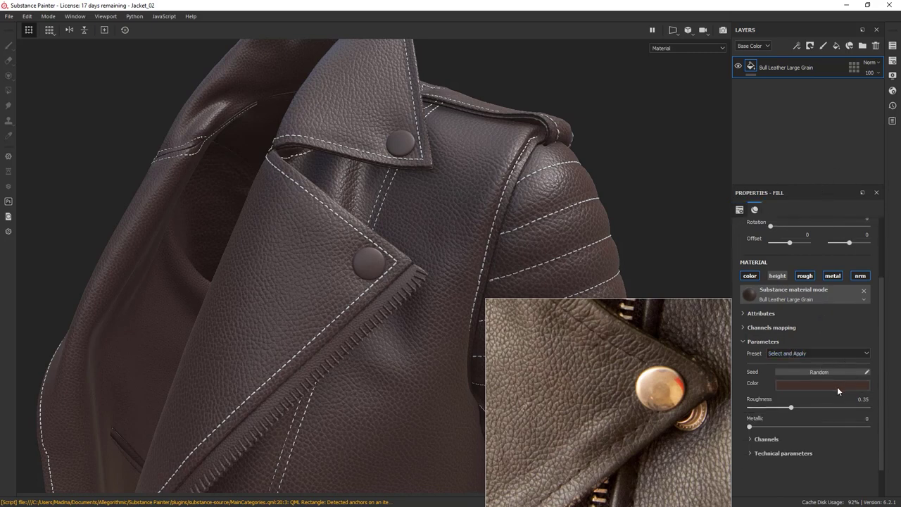
pyautogui.click(835, 384)
pyautogui.click(800, 442)
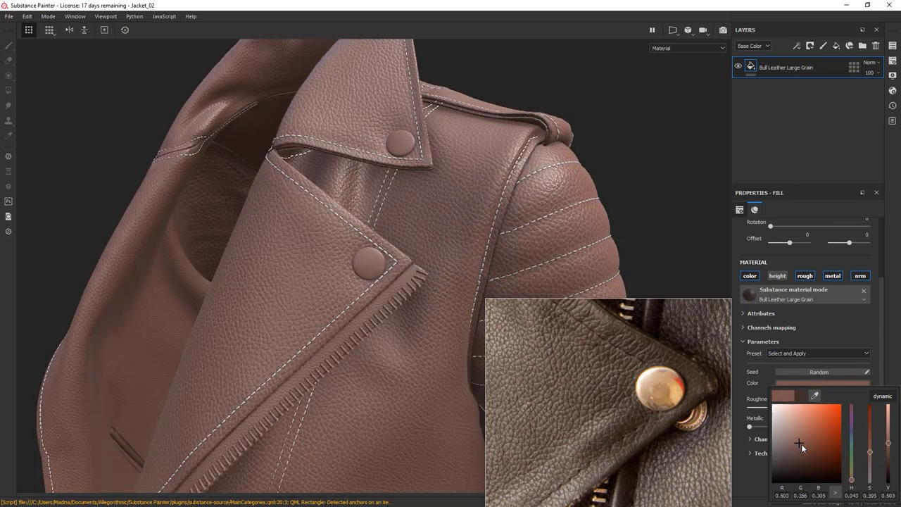
pyautogui.click(852, 480)
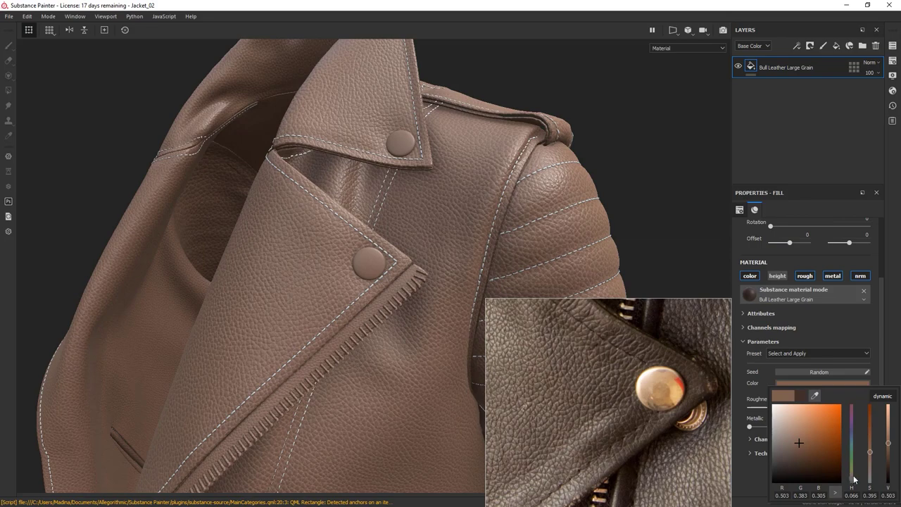
pyautogui.click(803, 440)
# - Inspect the leather up close on the jacket front, then display only the Base Color channel to examine its crease pattern
pyautogui.keyDown('alt'); pyautogui.moveTo(472, 133); pyautogui.dragTo(577, 195, button='right'); pyautogui.keyUp('alt')
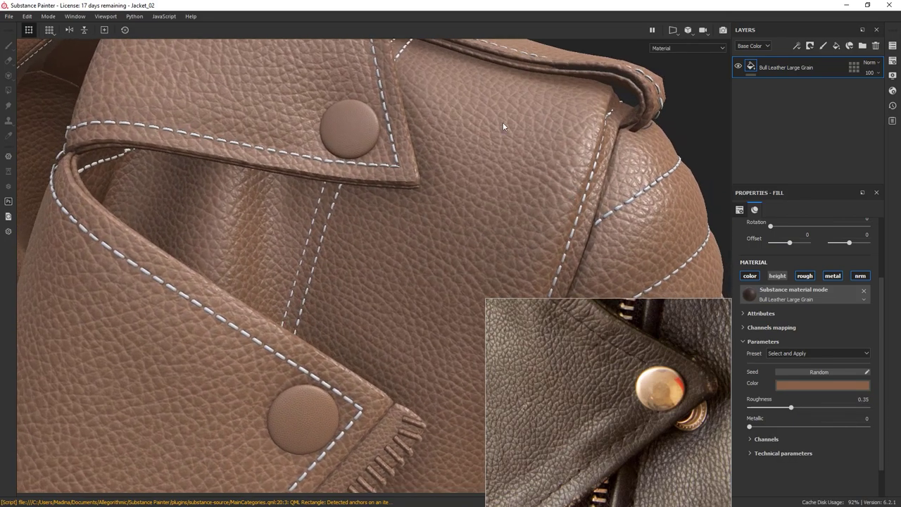
pyautogui.keyDown('alt'); pyautogui.moveTo(502, 122); pyautogui.dragTo(540, 174); pyautogui.keyUp('alt')
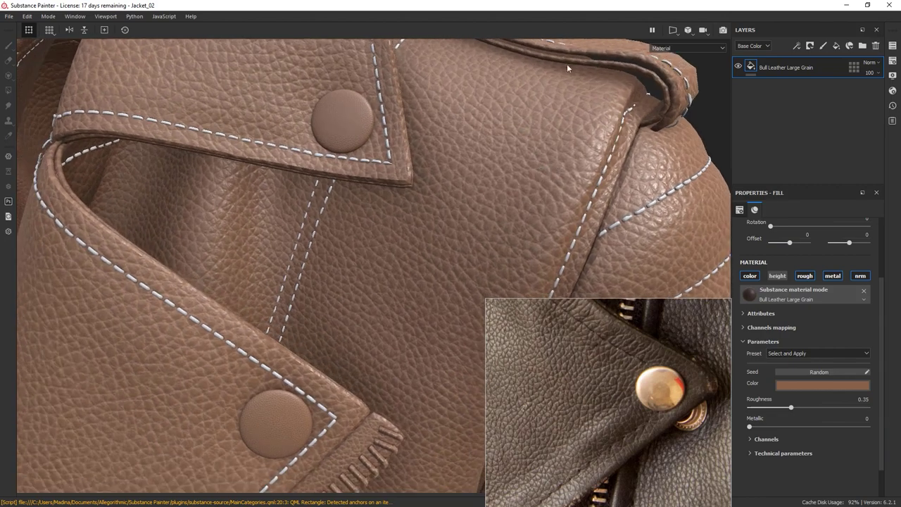
pyautogui.click(674, 49)
pyautogui.click(669, 74)
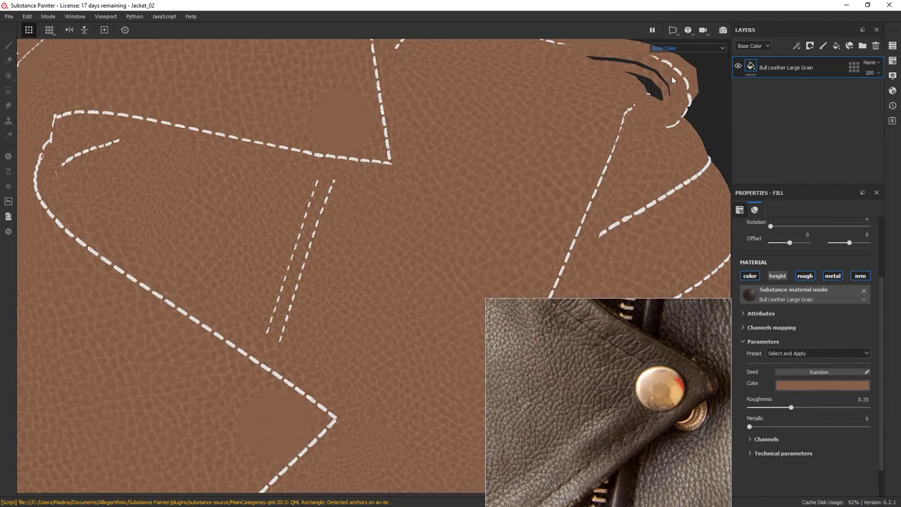
pyautogui.keyDown('alt'); pyautogui.moveTo(485, 214); pyautogui.dragTo(576, 263, button='right'); pyautogui.keyUp('alt')
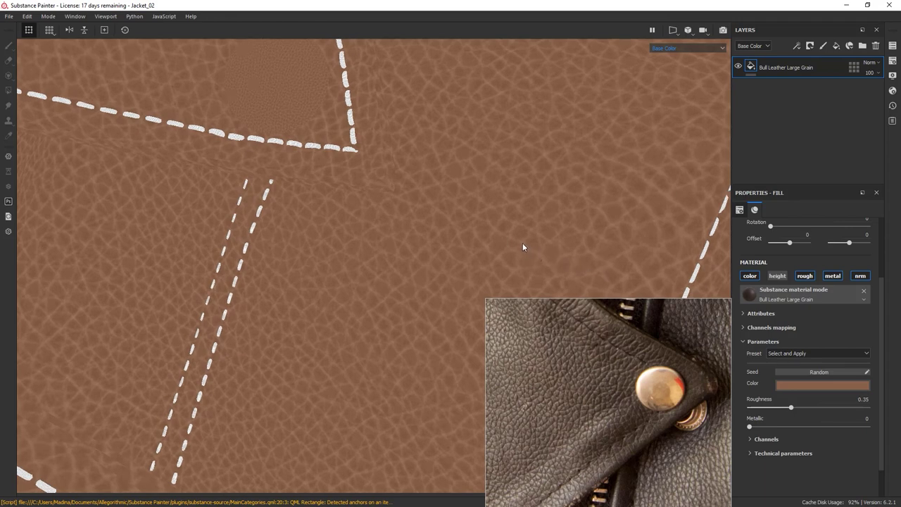
# - Try the leather's technical parameters with luminosity 0.57, contrast 0.14, hue shift 0.11 and saturation 0.48
pyautogui.click(750, 453)
pyautogui.scroll(-2, 774, 436)
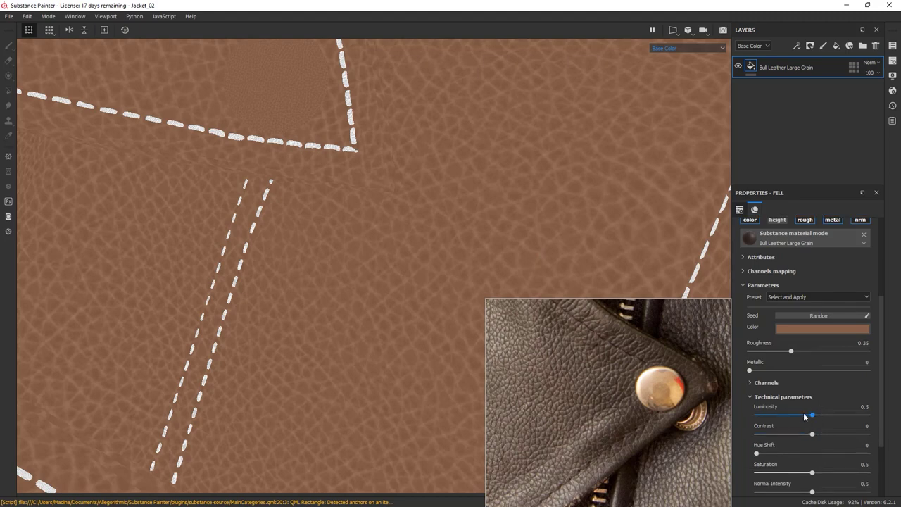
pyautogui.moveTo(804, 416); pyautogui.dragTo(837, 416)
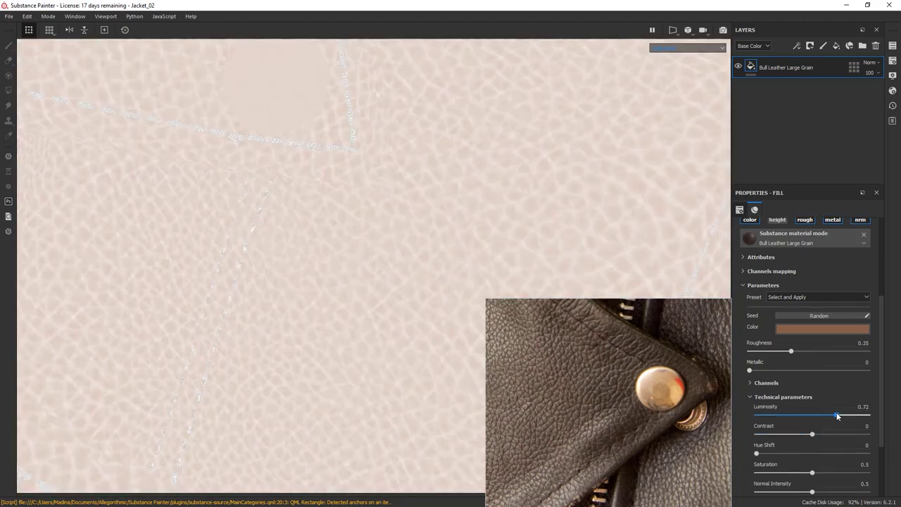
pyautogui.moveTo(836, 415); pyautogui.dragTo(815, 435)
pyautogui.scroll(-1, 815, 435)
pyautogui.moveTo(756, 425); pyautogui.dragTo(809, 416)
pyautogui.scroll(-1, 770, 427)
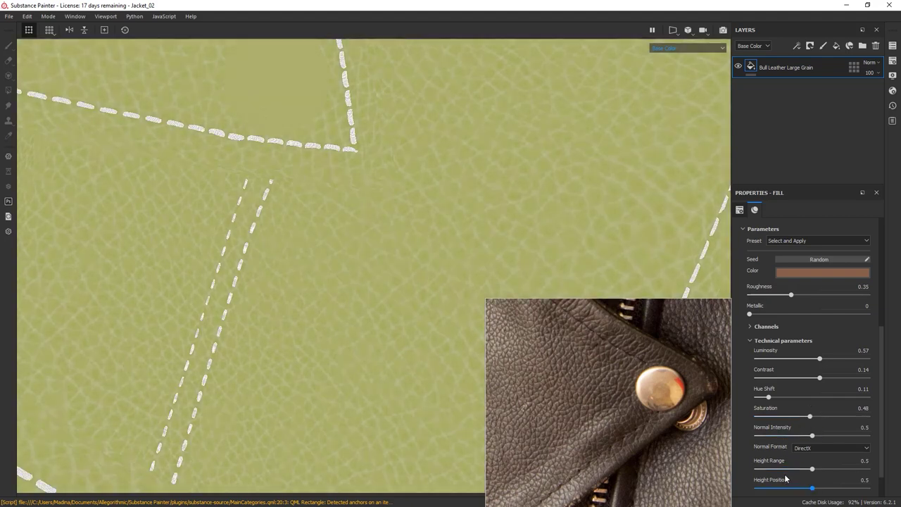
# - Undo the technical parameter adjustments and the leather's brown recolouring
pyautogui.hotkey('ctrl', 'z')
pyautogui.hotkey('ctrl', 'z')
pyautogui.hotkey('ctrl', 'z')
pyautogui.hotkey('ctrl', 'z')
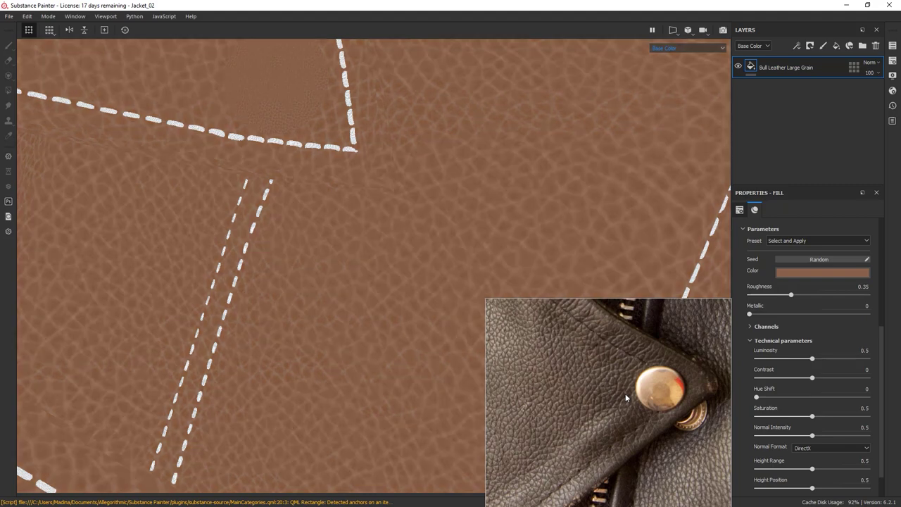
pyautogui.hotkey('ctrl', 'z')
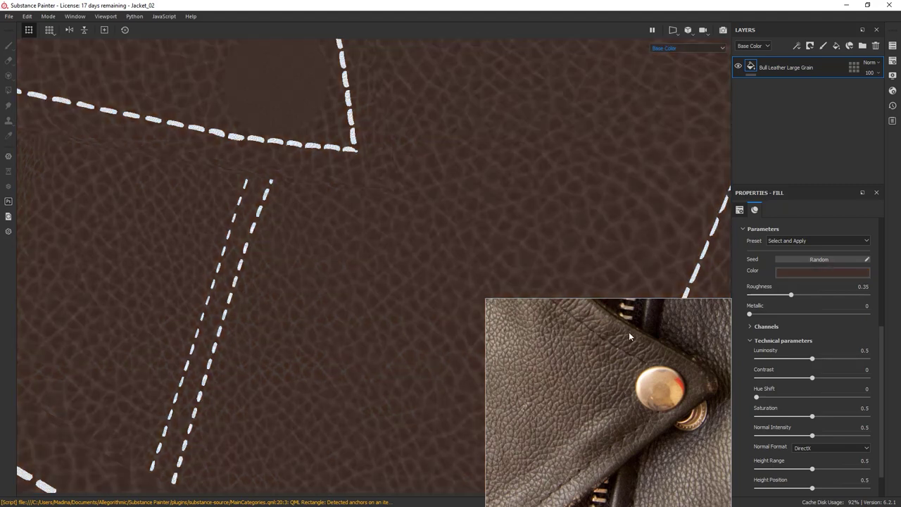
# - Turn off the fill's color channel and return the viewport to the Material display to check the grain against the reference
pyautogui.moveTo(882, 350); pyautogui.dragTo(882, 239)
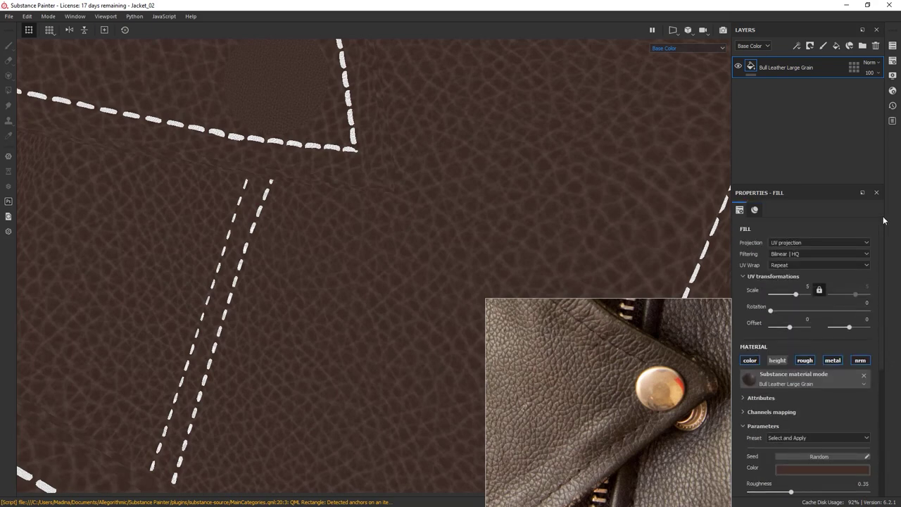
pyautogui.click(750, 360)
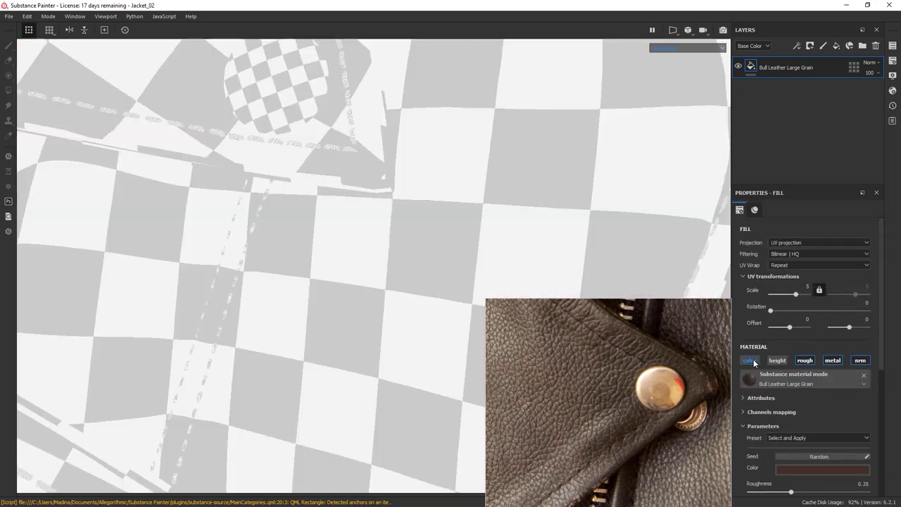
pyautogui.click(665, 47)
pyautogui.click(665, 63)
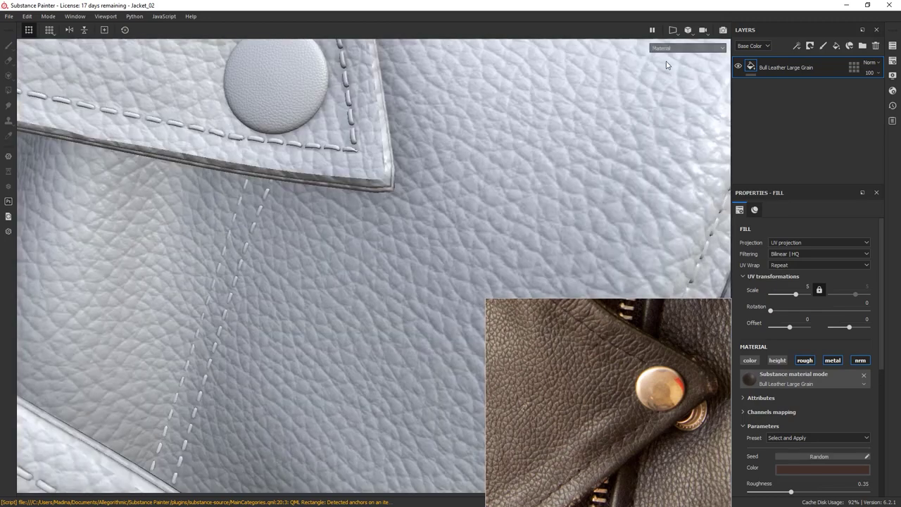
pyautogui.keyDown('alt'); pyautogui.moveTo(617, 192); pyautogui.dragTo(552, 130, button='right'); pyautogui.keyUp('alt')
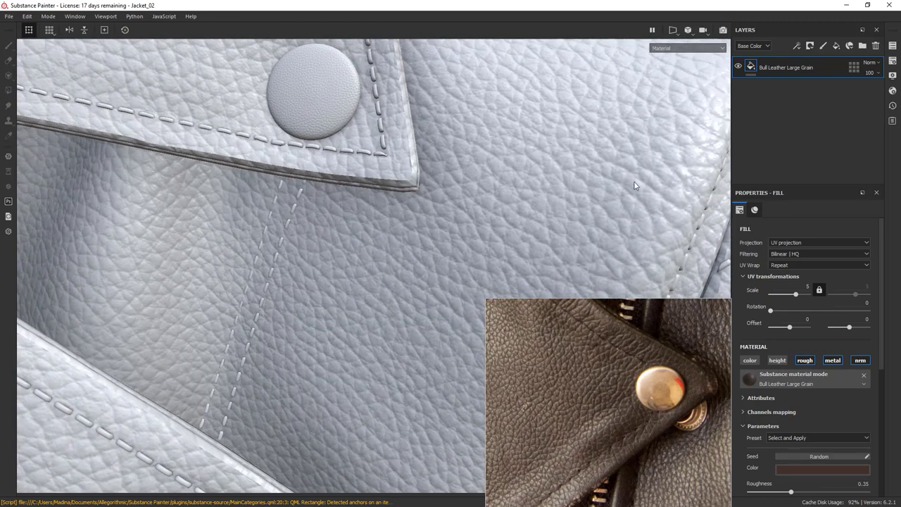
pyautogui.keyDown('alt'); pyautogui.moveTo(634, 185); pyautogui.dragTo(669, 366); pyautogui.keyUp('alt')
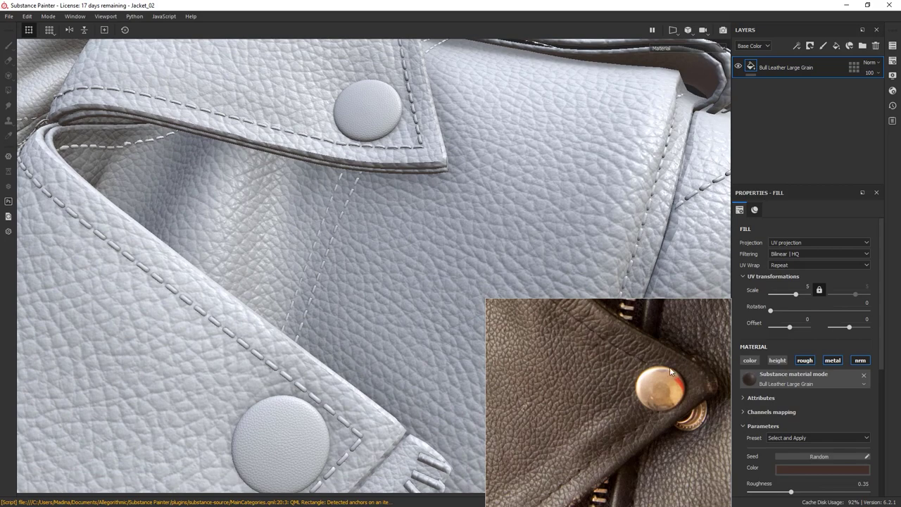
# - Add a fill layer above the Bull Leather Large Grain layer and name it "Concave Color"
pyautogui.click(610, 400)
pyautogui.scroll(5, 611, 400)
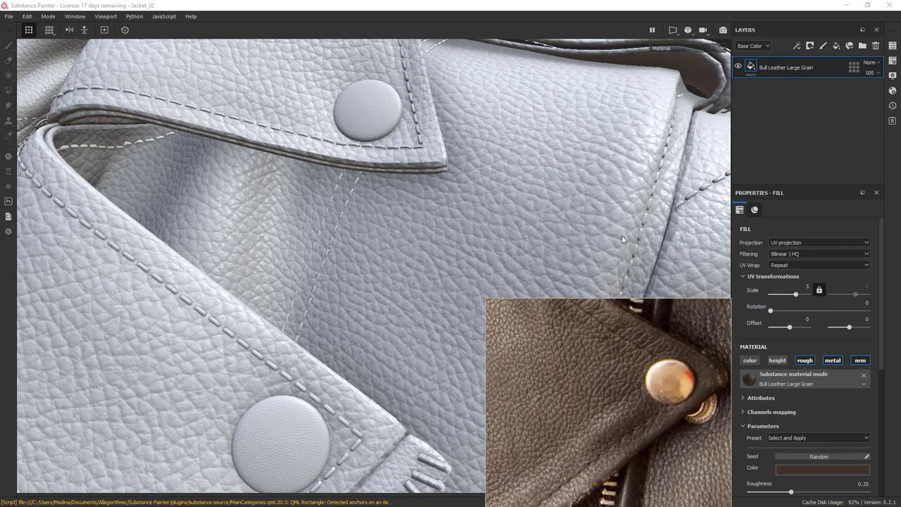
pyautogui.keyDown('alt'); pyautogui.moveTo(621, 235); pyautogui.dragTo(558, 90); pyautogui.keyUp('alt')
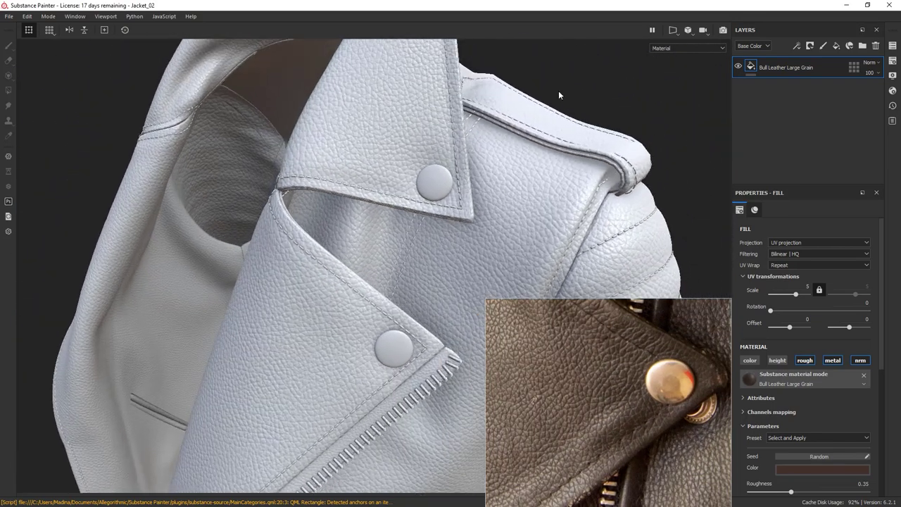
pyautogui.click(837, 44)
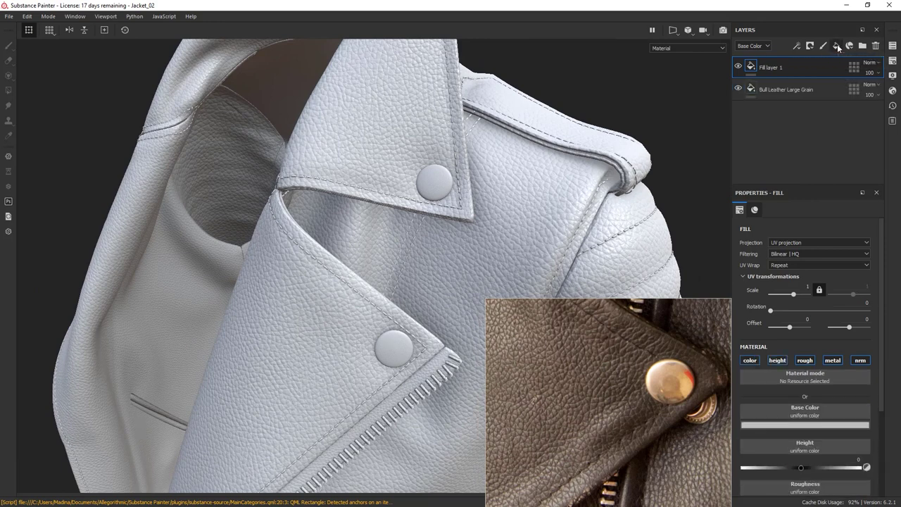
pyautogui.doubleClick(780, 67)
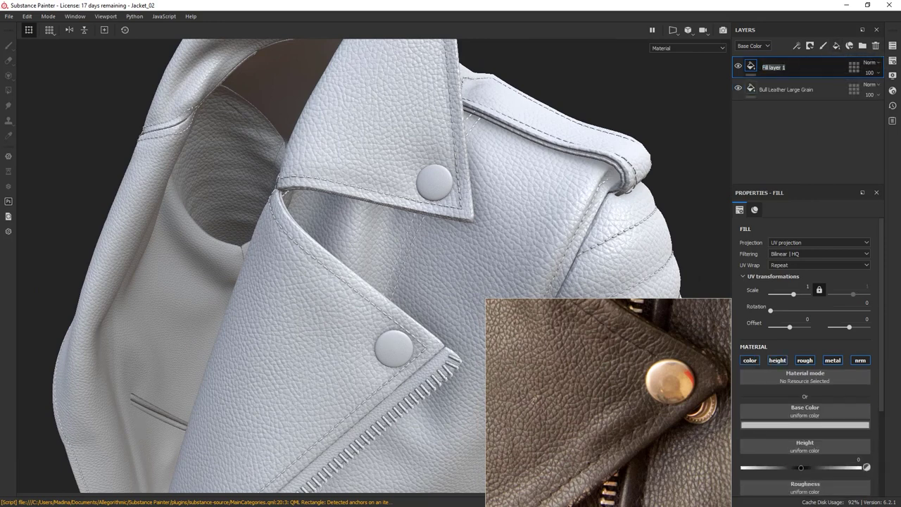
pyautogui.write('Concave Color')
pyautogui.press('Return')
# - Turn off the height, roughness, metallic and normal channels of the Concave Color layer, keeping only color
pyautogui.click(777, 360)
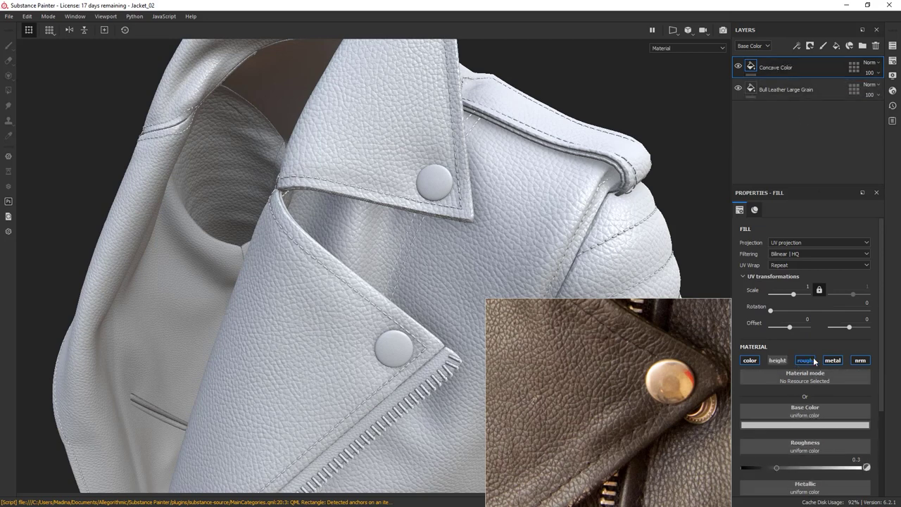
pyautogui.click(804, 359)
pyautogui.click(832, 360)
pyautogui.click(864, 362)
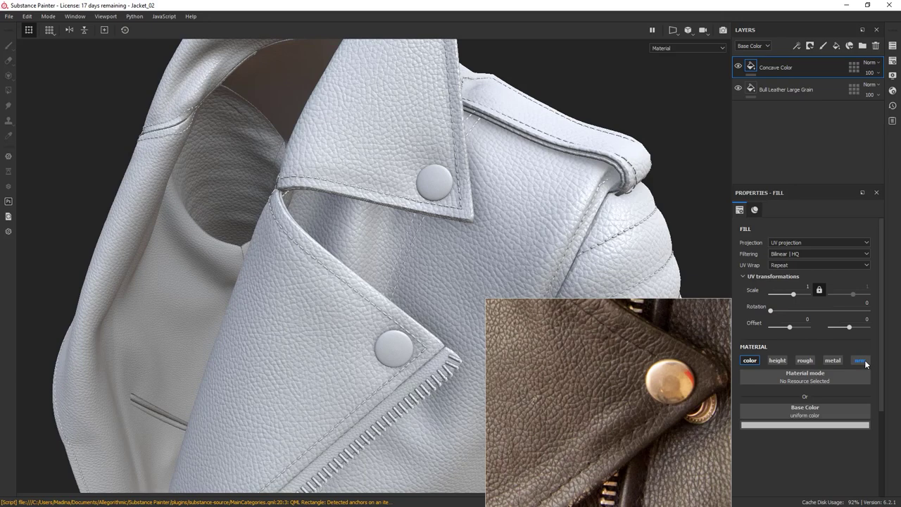
# - Set the Concave Color layer's base color to a dark brown sampled from the leather in the reference photo
pyautogui.click(791, 425)
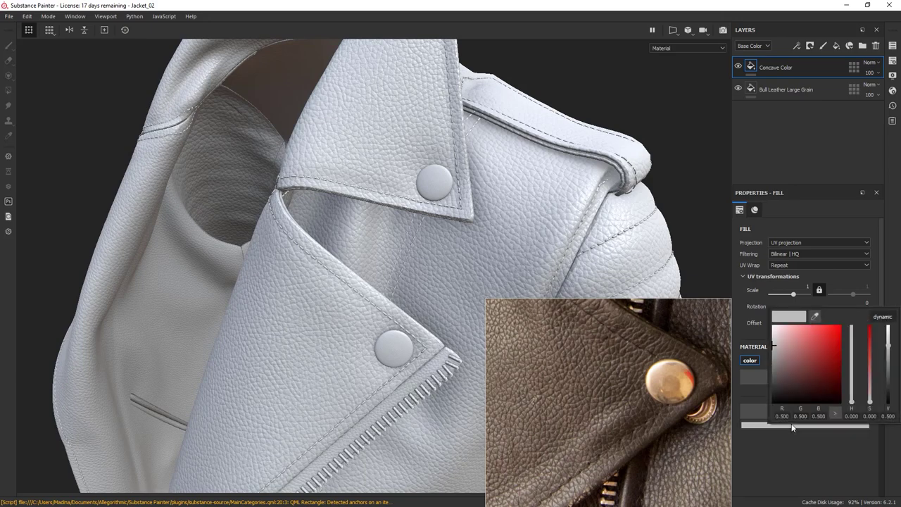
pyautogui.click(815, 320)
pyautogui.click(631, 347)
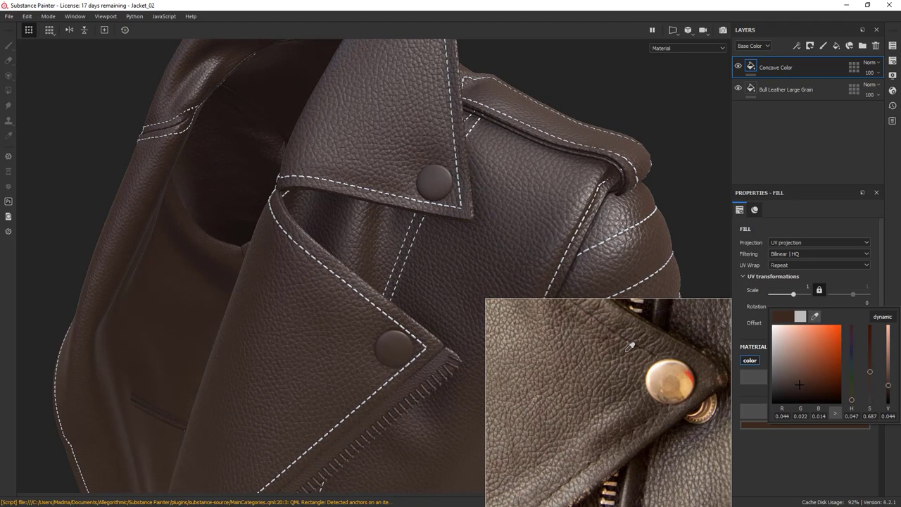
pyautogui.click(631, 226)
pyautogui.keyDown('alt'); pyautogui.moveTo(637, 200); pyautogui.dragTo(620, 171); pyautogui.keyUp('alt')
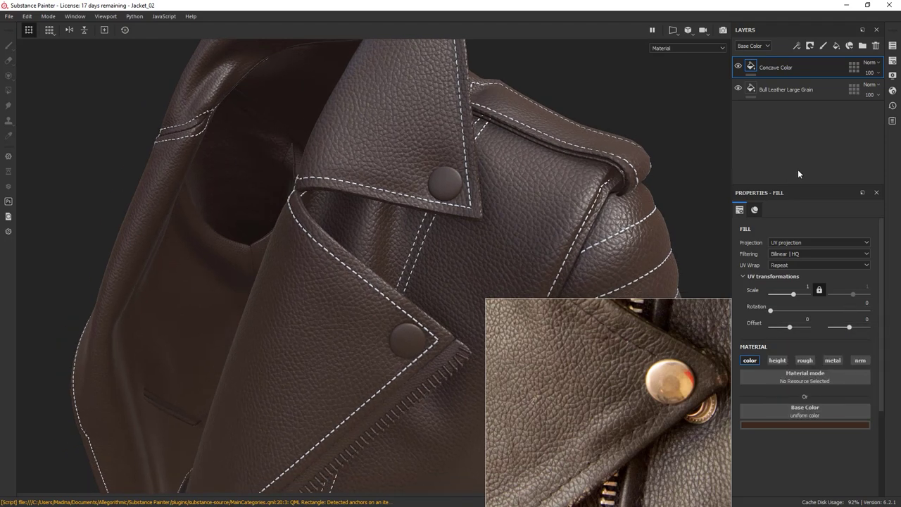
# - Add a fill layer named "Convex Color" on top of the stack with only its color channel enabled
pyautogui.click(838, 46)
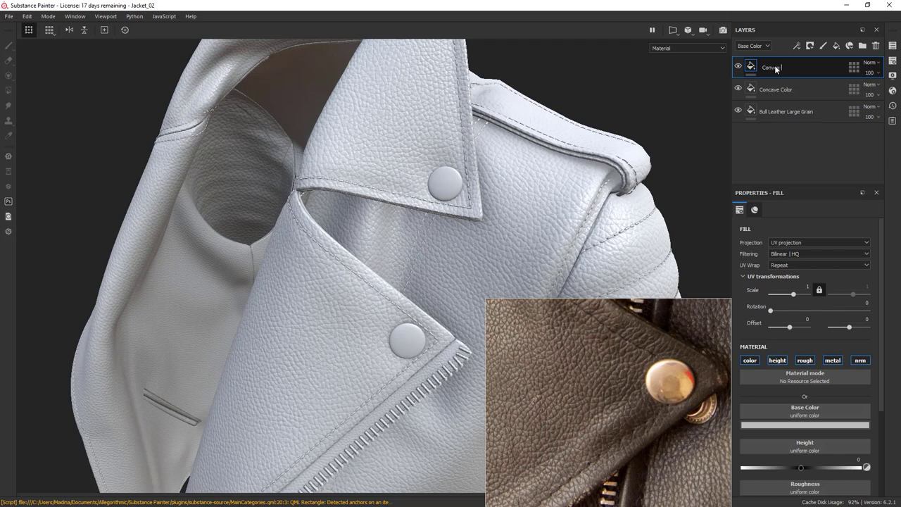
pyautogui.click(777, 359)
pyautogui.click(804, 359)
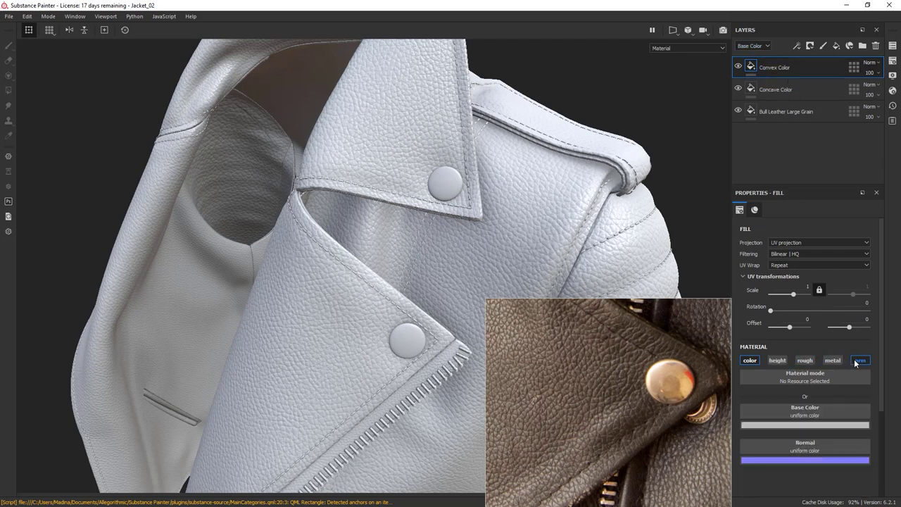
pyautogui.click(831, 359)
pyautogui.click(857, 359)
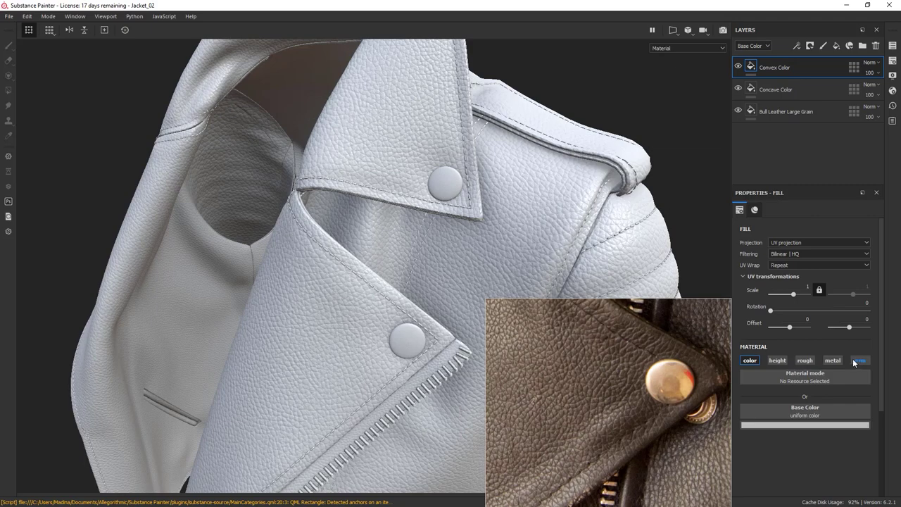
# - Set the Convex Color layer's base color to a lighter brown sampled from the reference photo and check it on the jacket
pyautogui.click(833, 427)
pyautogui.moveTo(817, 314); pyautogui.dragTo(595, 384)
pyautogui.keyDown('alt'); pyautogui.moveTo(598, 248); pyautogui.dragTo(725, 123); pyautogui.keyUp('alt')
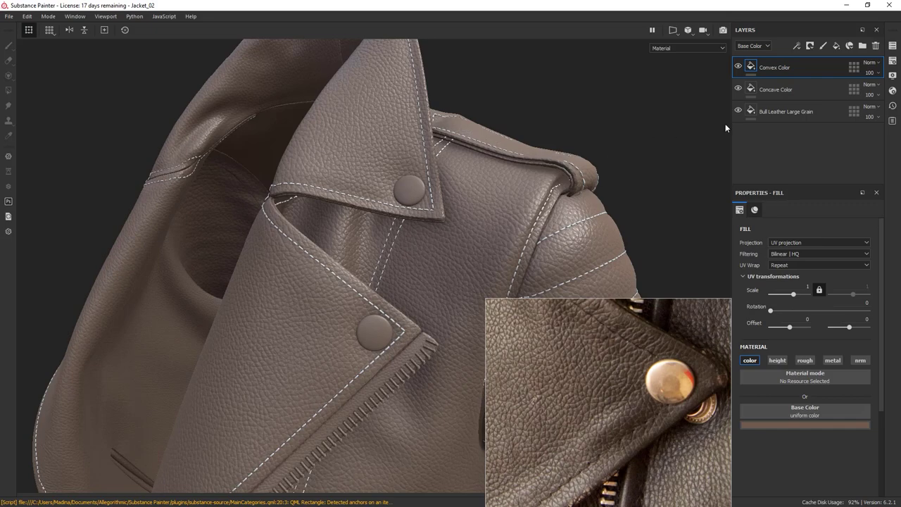
pyautogui.keyDown('alt'); pyautogui.moveTo(520, 173); pyautogui.dragTo(562, 220, button='right'); pyautogui.keyUp('alt')
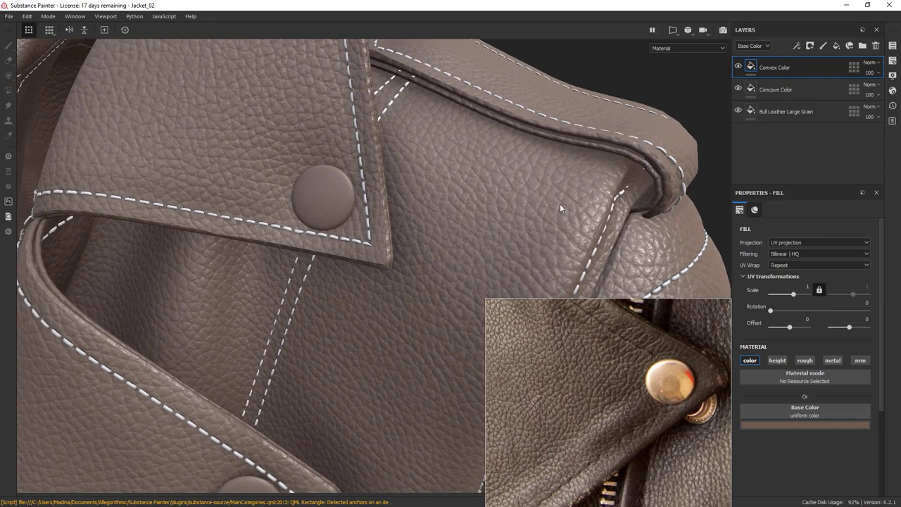
pyautogui.keyDown('alt'); pyautogui.moveTo(608, 218); pyautogui.dragTo(459, 166, button='right'); pyautogui.keyUp('alt')
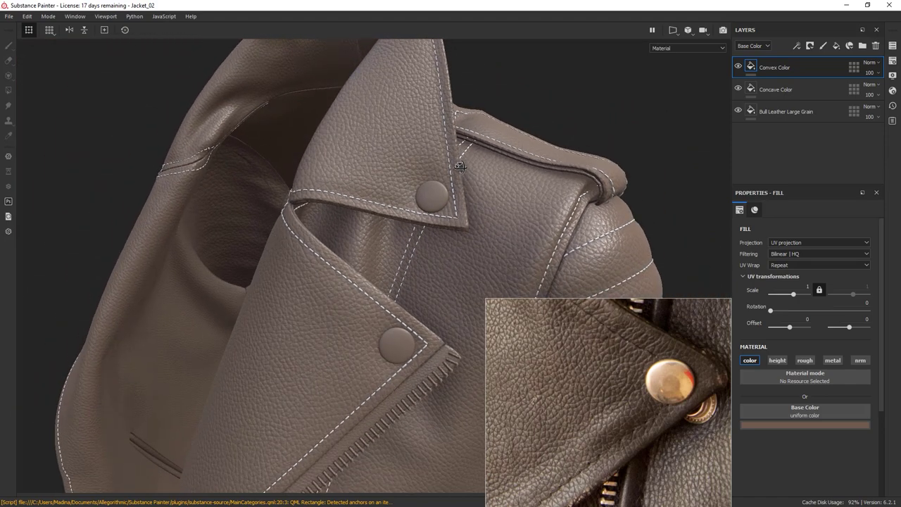
# - Add an anchor point to the Bull Leather Large Grain layer, keeping its default name
pyautogui.click(789, 114)
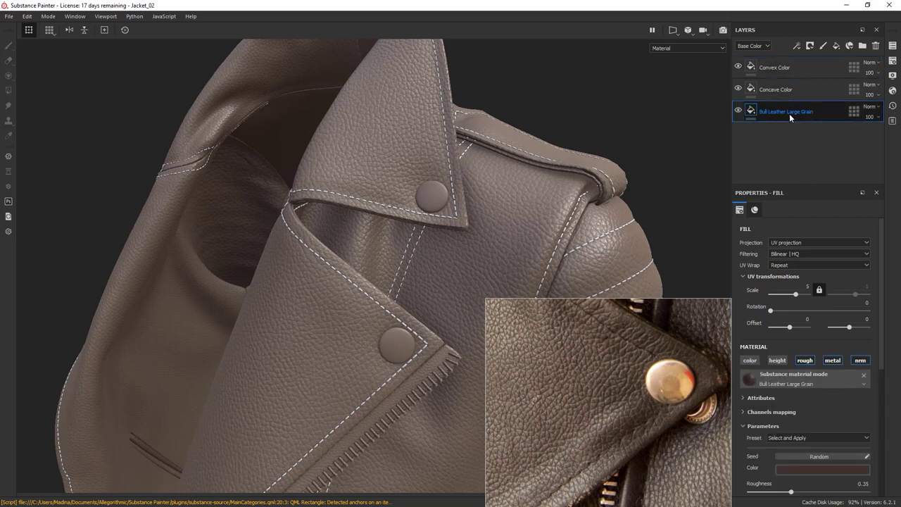
pyautogui.rightClick(789, 114)
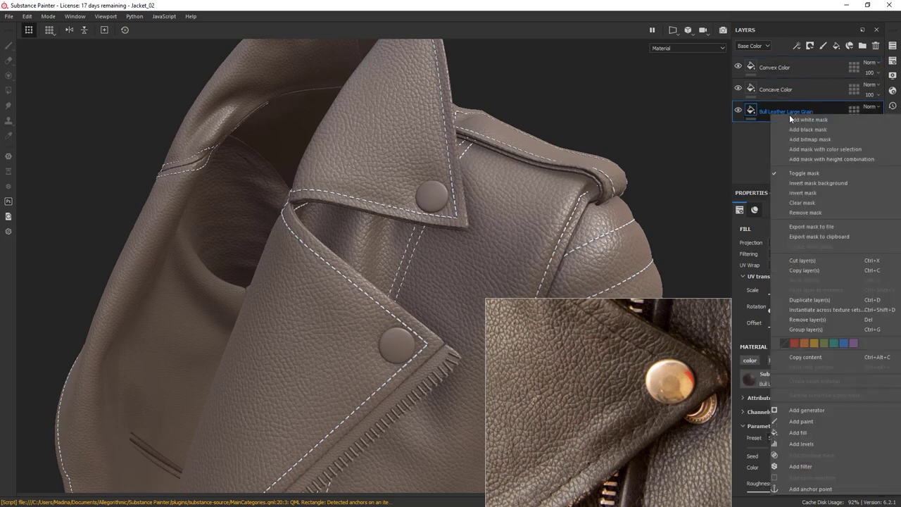
pyautogui.click(824, 490)
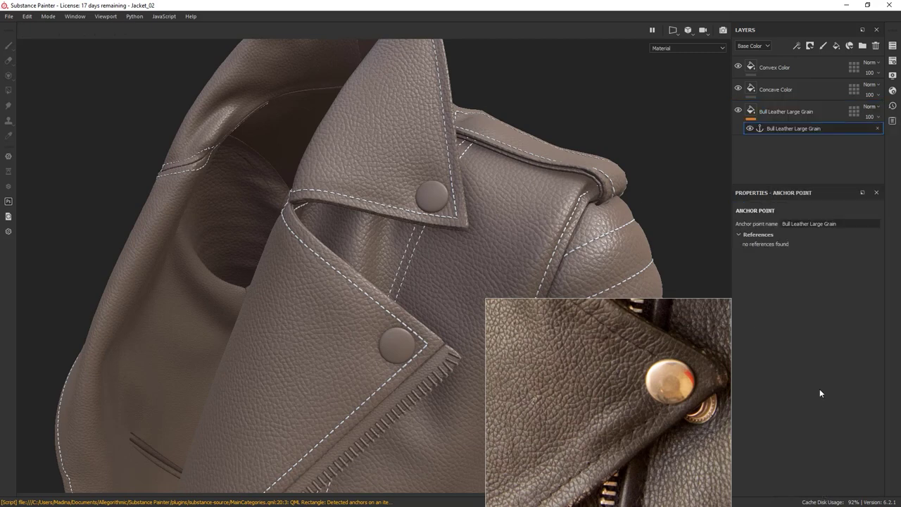
pyautogui.click(784, 224)
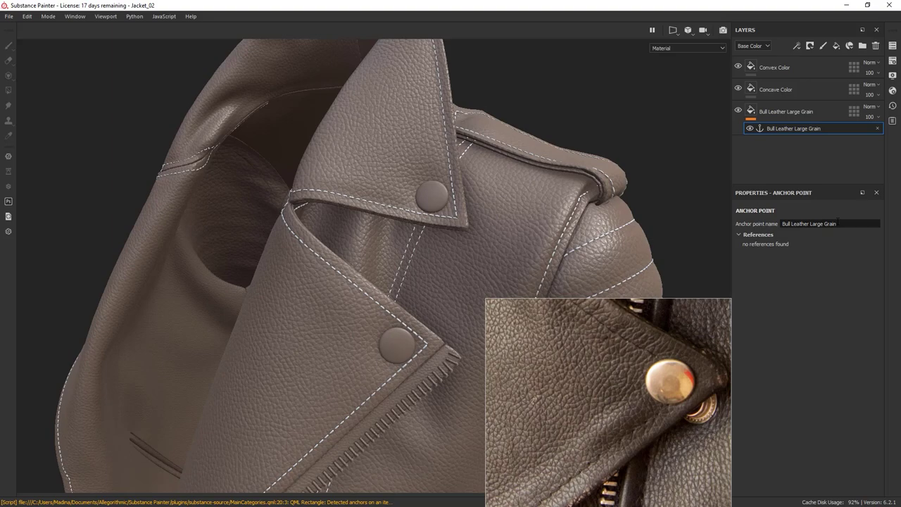
# - Apply the Edges Strong smart mask to the Convex Color layer and inspect the mask on the jacket
pyautogui.click(779, 68)
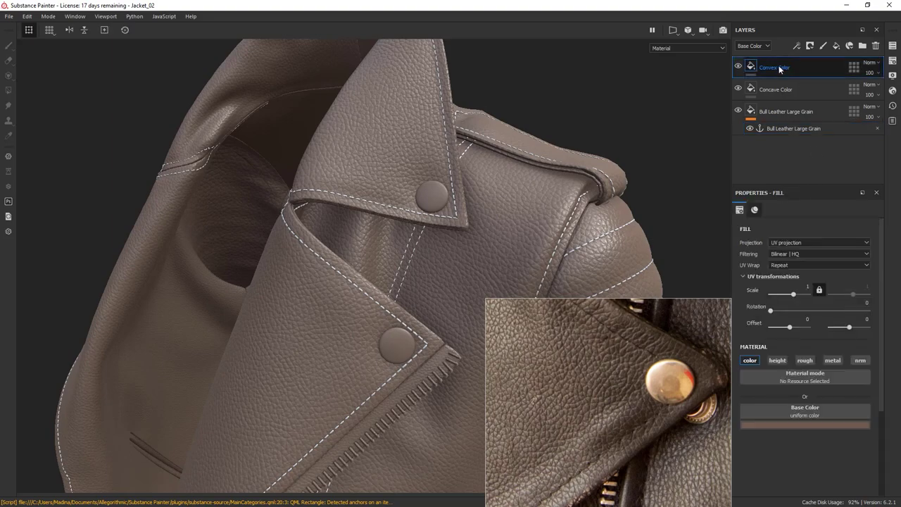
pyautogui.moveTo(900, 105); pyautogui.dragTo(373, 107)
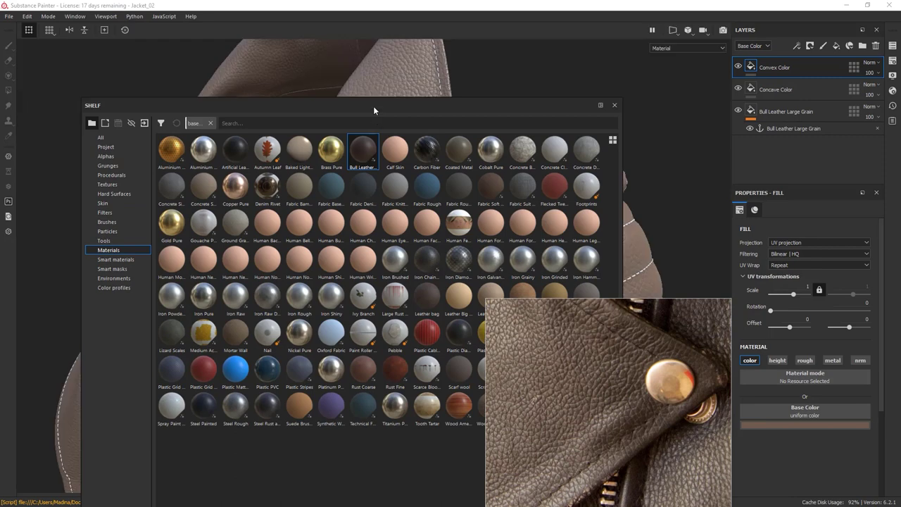
pyautogui.click(127, 260)
pyautogui.click(126, 269)
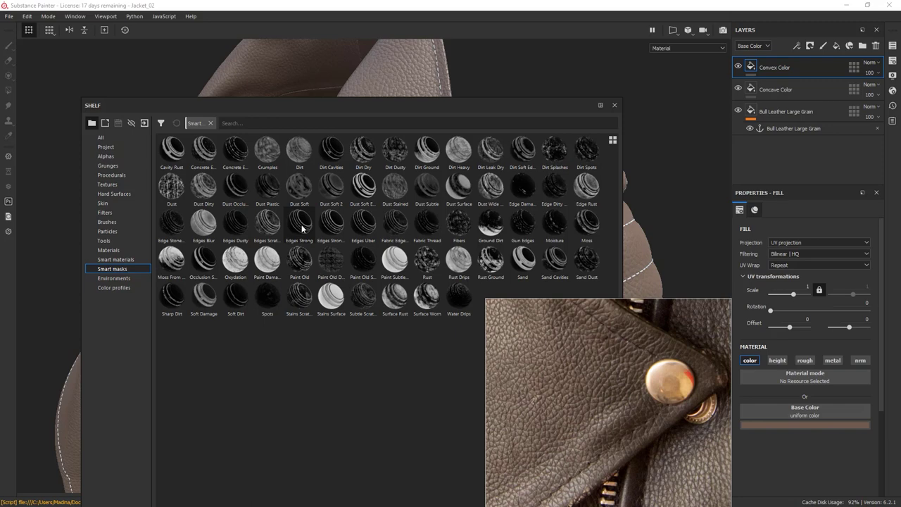
pyautogui.moveTo(301, 227)
pyautogui.mouseDown()
pyautogui.moveTo(764, 98)
pyautogui.moveTo(774, 68)
pyautogui.mouseUp()
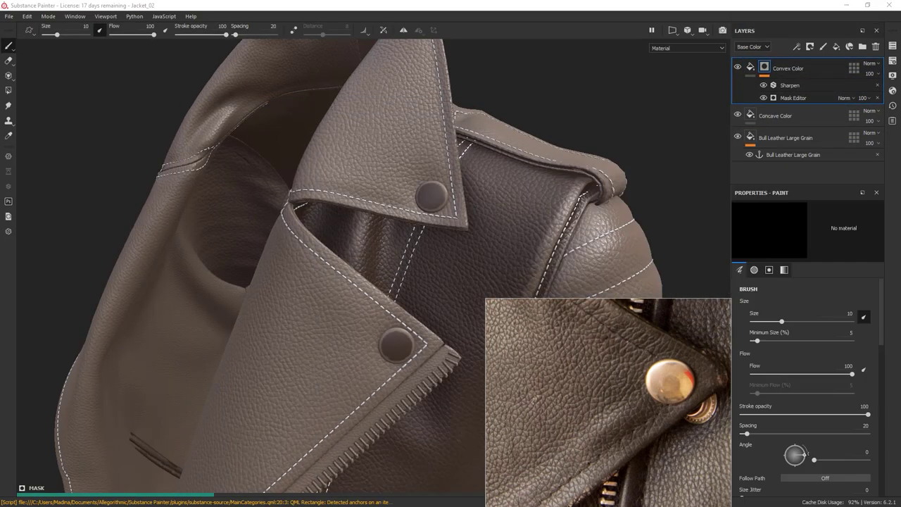
pyautogui.keyDown('alt'); pyautogui.moveTo(605, 156); pyautogui.dragTo(548, 129); pyautogui.keyUp('alt')
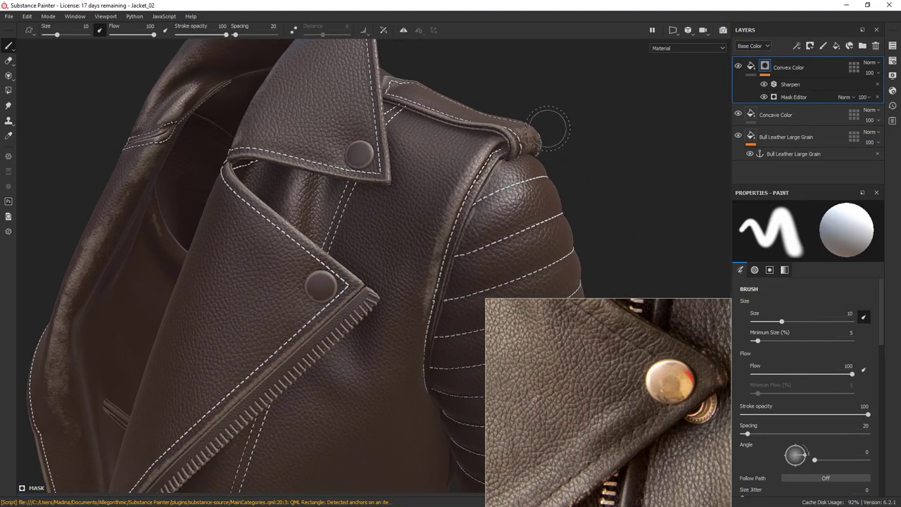
pyautogui.keyDown('alt'); pyautogui.click(764, 66); pyautogui.keyUp('alt')
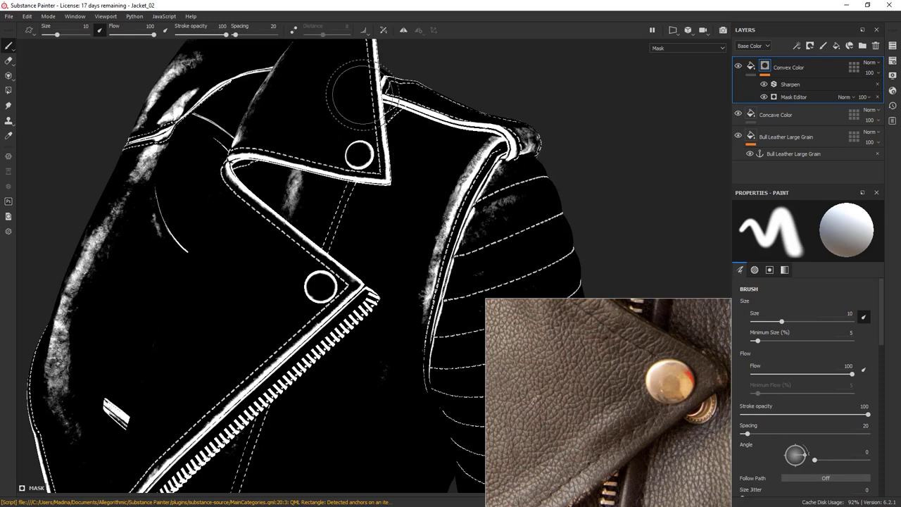
pyautogui.click(751, 65)
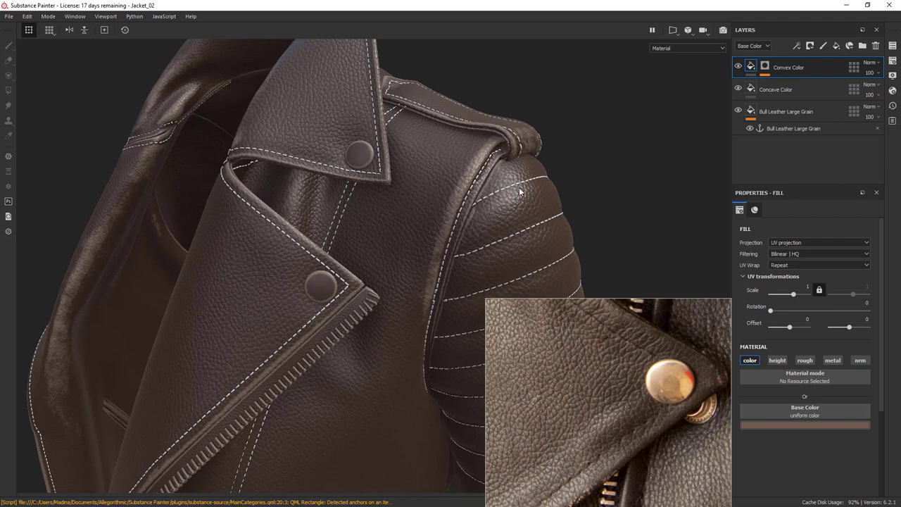
# - Assign the Bull Leather Large Grain anchor point to the Micro Normal input of the Convex Color mask's Mask Editor
pyautogui.click(763, 67)
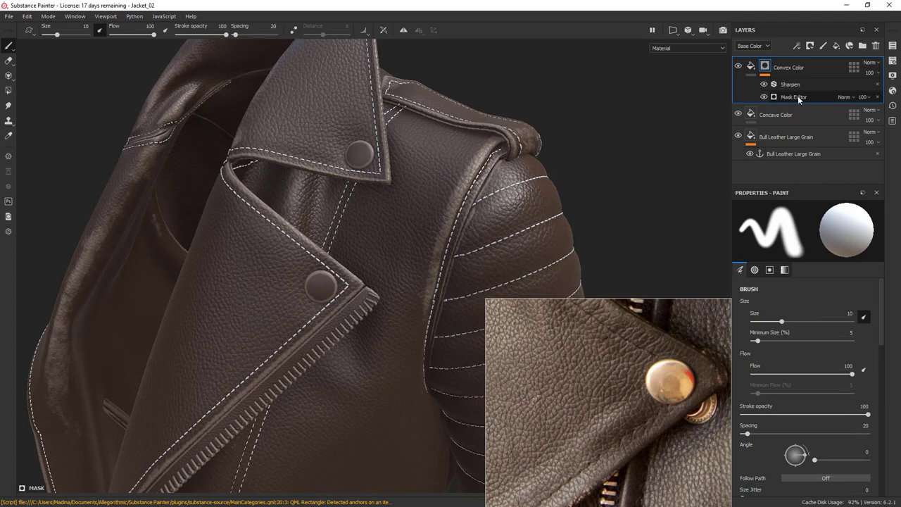
pyautogui.click(797, 96)
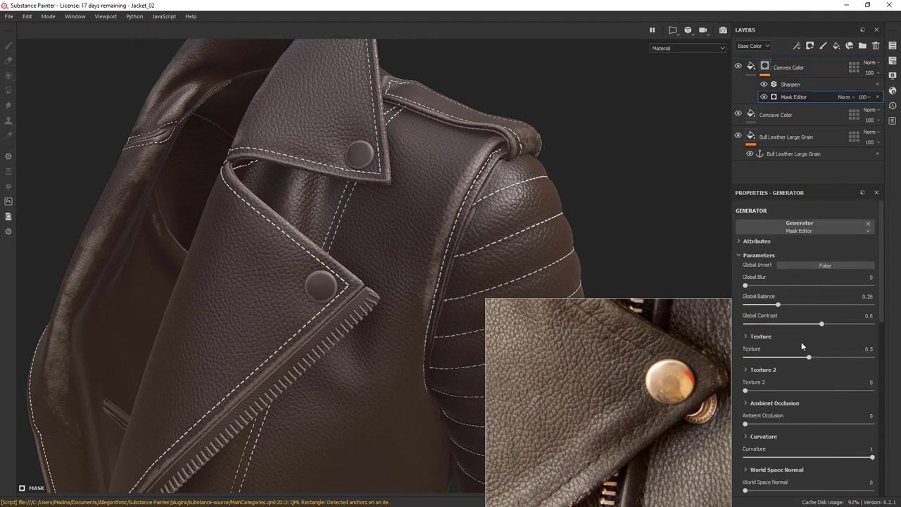
pyautogui.moveTo(881, 316); pyautogui.dragTo(882, 490)
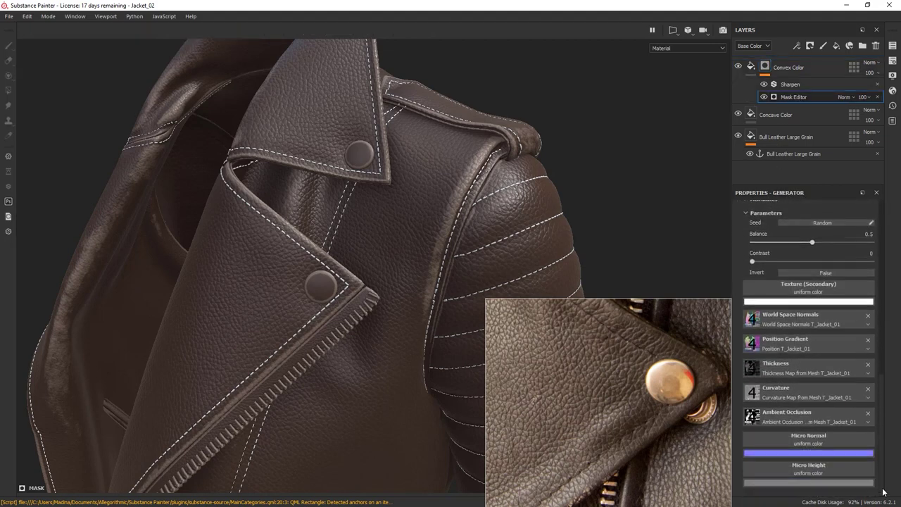
pyautogui.click(817, 437)
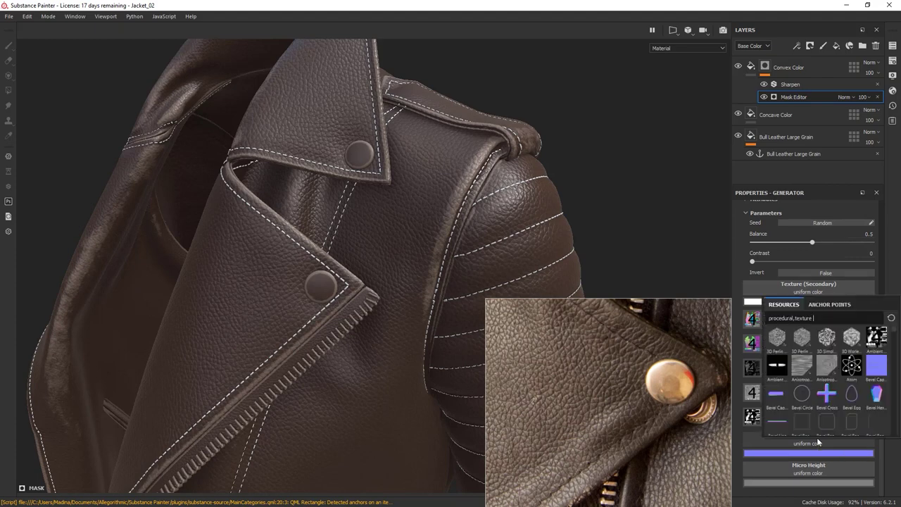
pyautogui.click(829, 304)
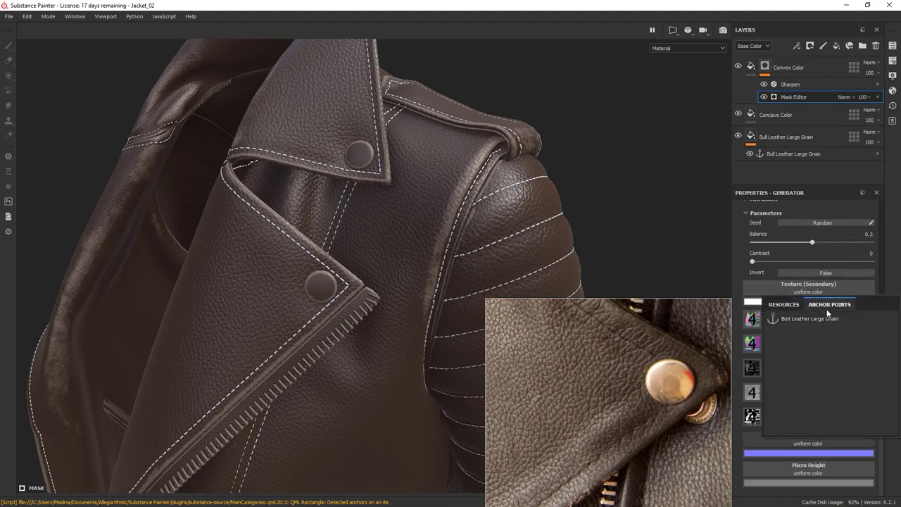
pyautogui.click(827, 320)
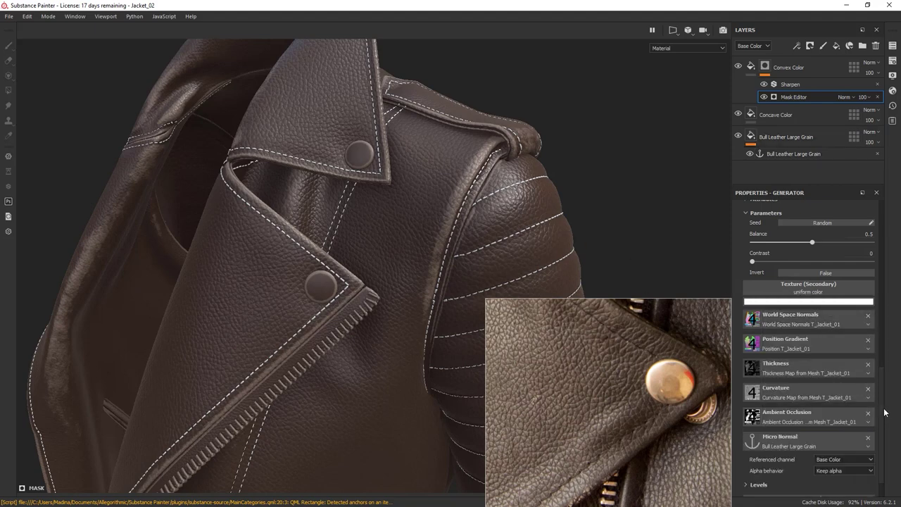
# - Enable Micro Normal in the Micro Details of the Convex Color mask's Mask Editor
pyautogui.scroll(-1, 883, 407)
pyautogui.scroll(5, 885, 383)
pyautogui.scroll(-6, 885, 412)
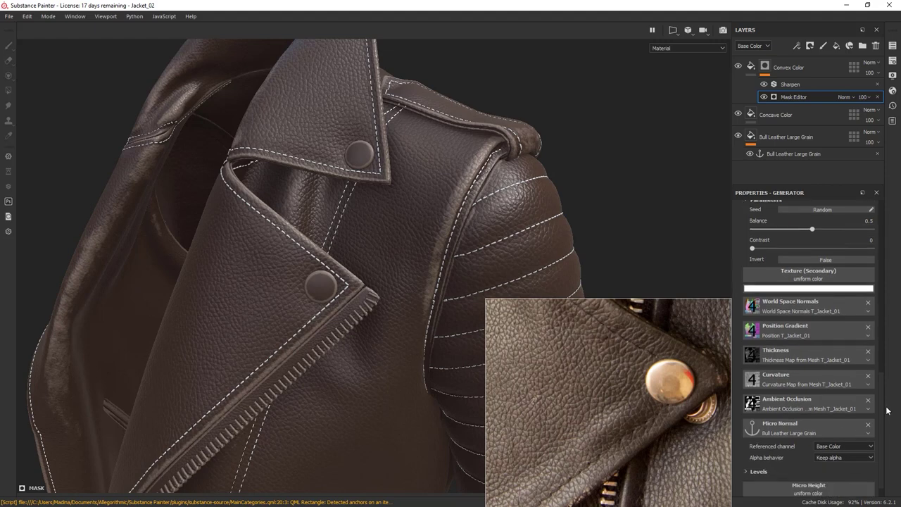
pyautogui.scroll(10, 891, 380)
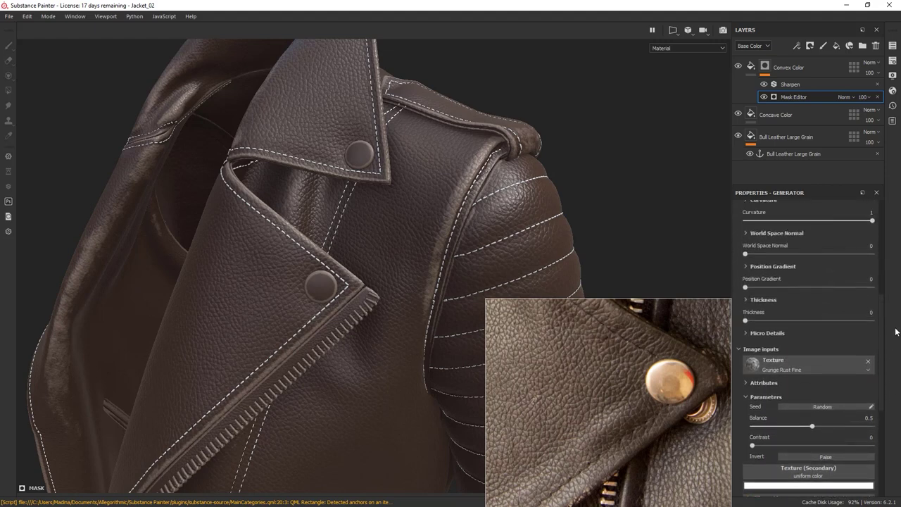
pyautogui.scroll(-4, 879, 331)
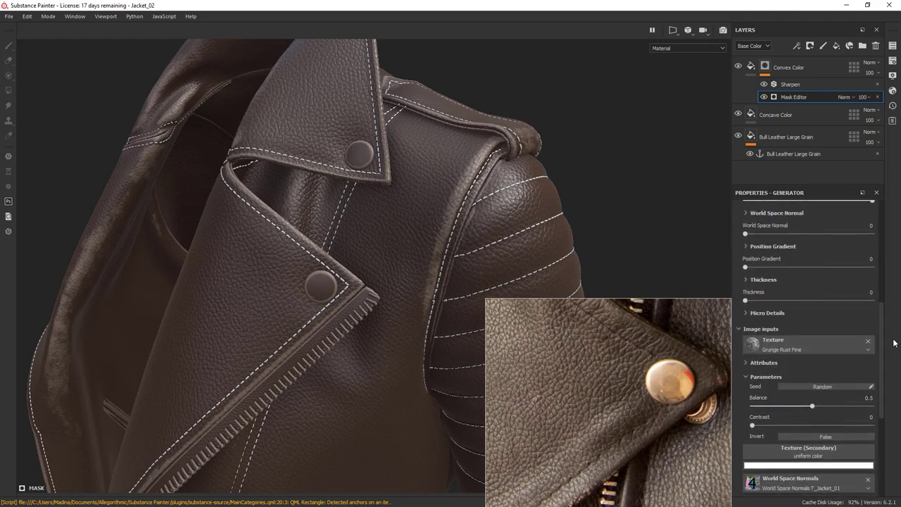
pyautogui.click(745, 313)
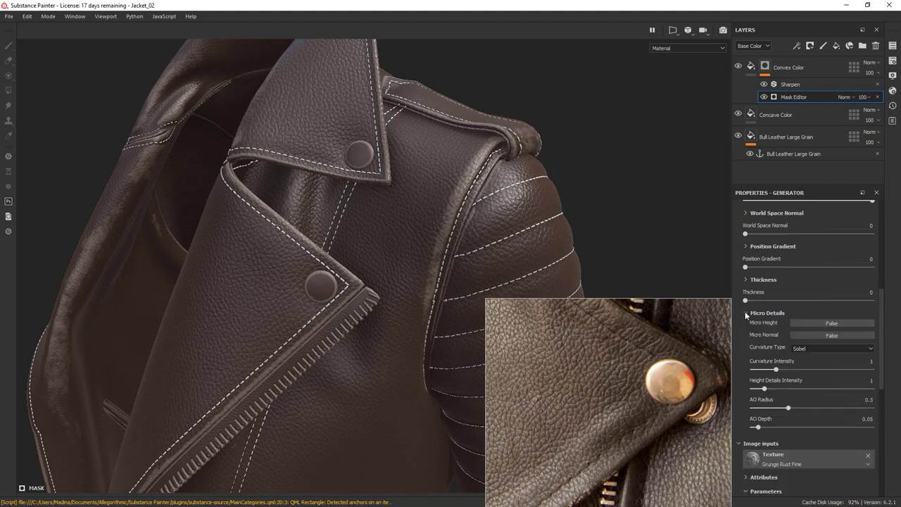
pyautogui.click(818, 335)
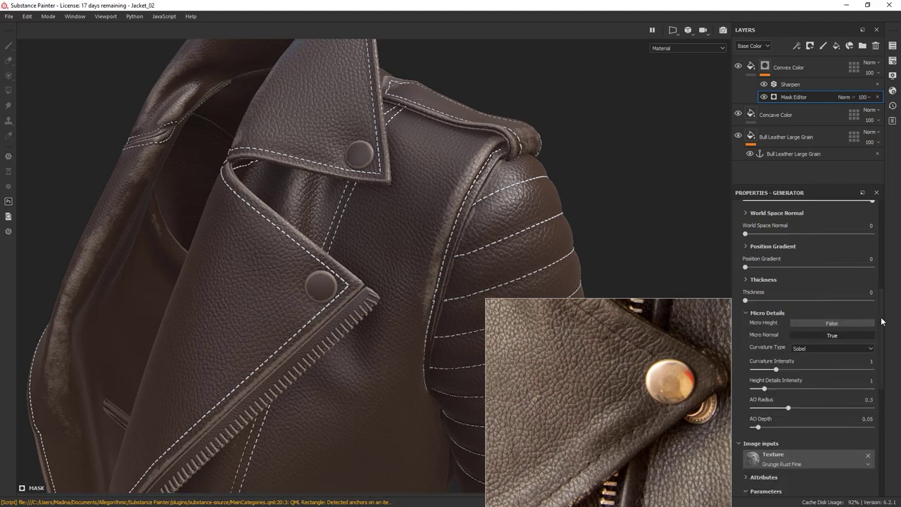
# - Set the referenced channel of the mask's Micro Normal anchor input to Normal and check the grain on the jacket
pyautogui.moveTo(881, 321); pyautogui.dragTo(885, 437)
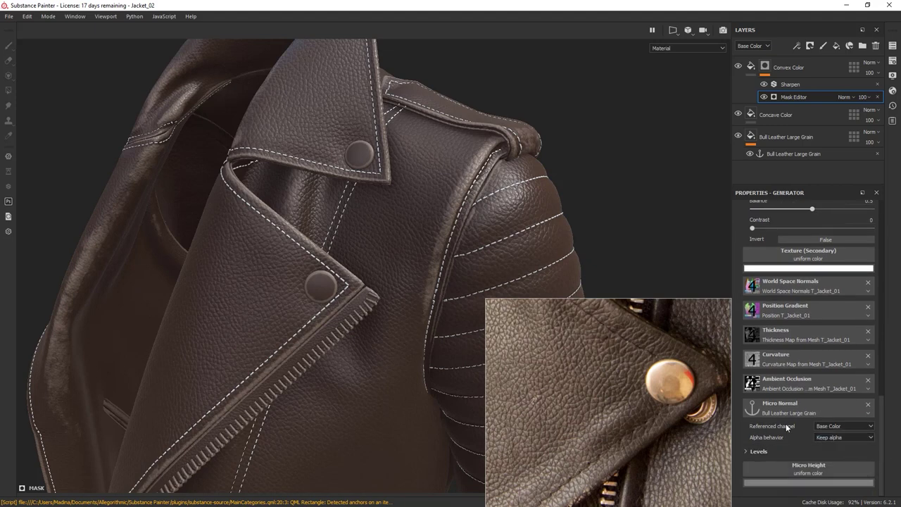
pyautogui.click(837, 425)
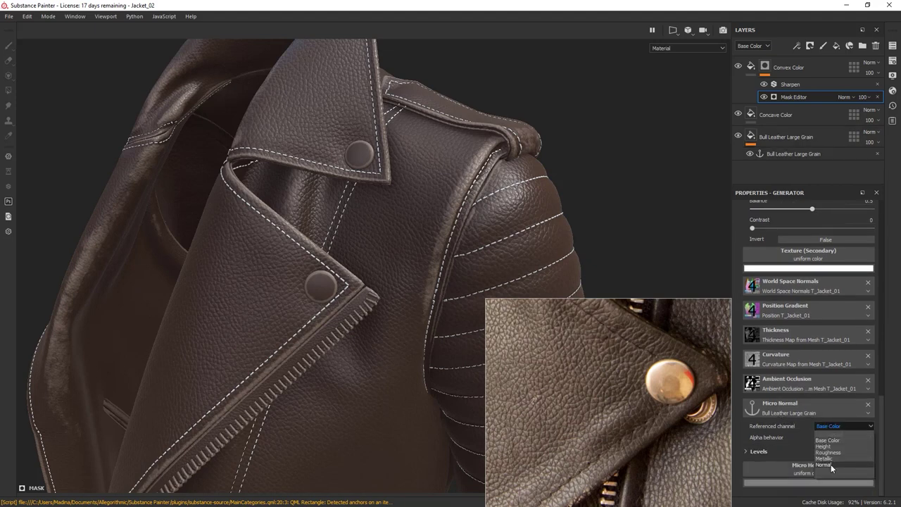
pyautogui.click(831, 464)
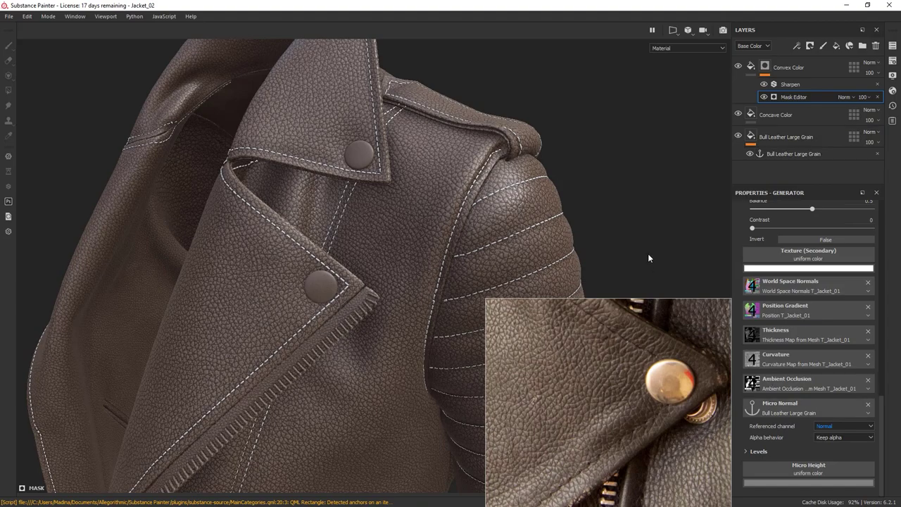
pyautogui.keyDown('alt'); pyautogui.moveTo(623, 186); pyautogui.dragTo(653, 87); pyautogui.keyUp('alt')
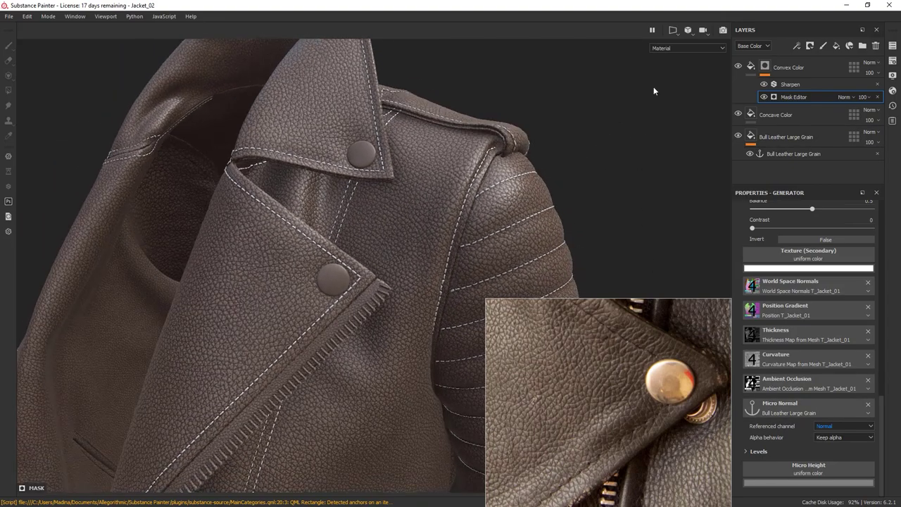
# - Try stronger and darker tones for the Convex Color layer's base color, settling on a muted reddish brown of RGB 0.117, 0.074, 0.054
pyautogui.click(754, 69)
pyautogui.click(795, 425)
pyautogui.click(831, 345)
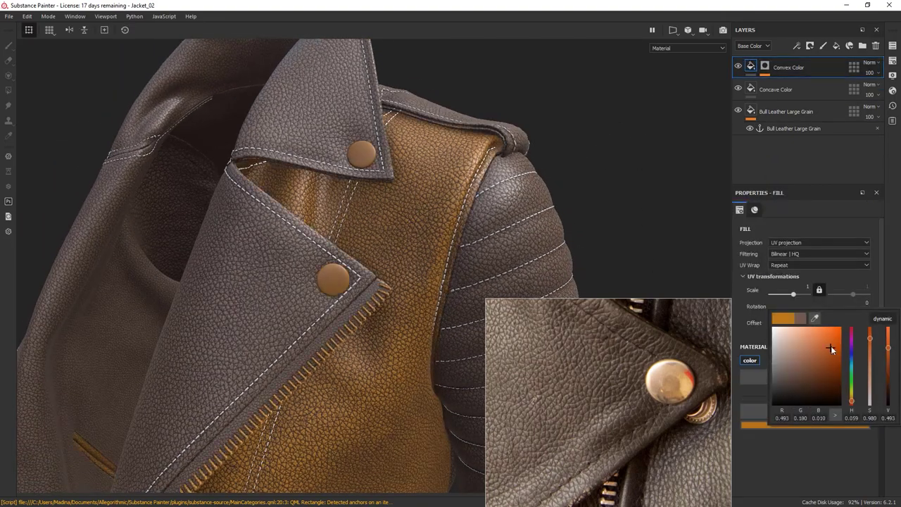
pyautogui.moveTo(824, 378); pyautogui.dragTo(831, 394)
pyautogui.moveTo(807, 360); pyautogui.dragTo(792, 375)
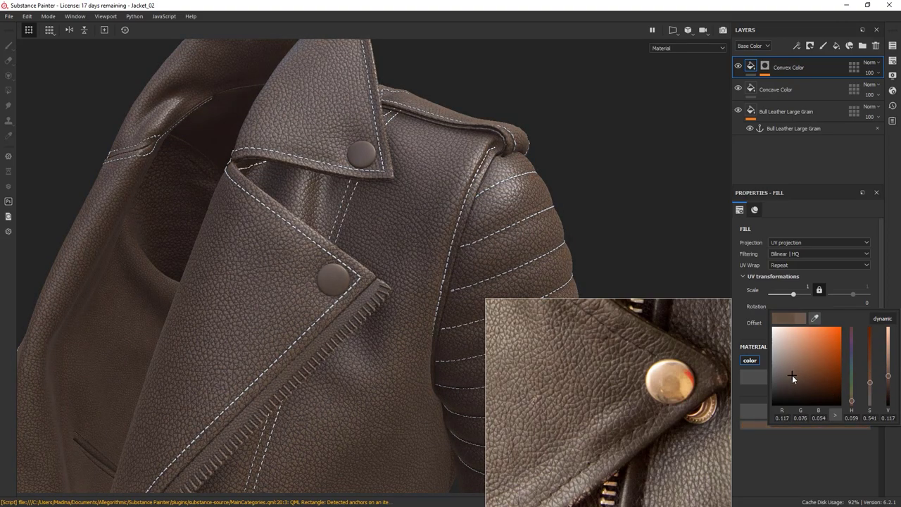
pyautogui.click(851, 399)
pyautogui.moveTo(852, 400); pyautogui.dragTo(851, 404)
pyautogui.click(791, 71)
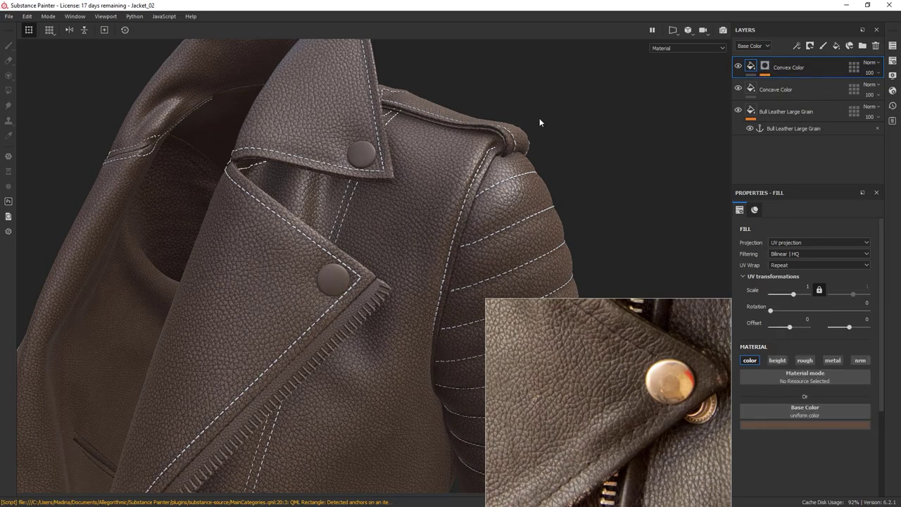
# - Examine the black-and-white Convex Color mask on the jacket up close and from further away, then return to the material view
pyautogui.scroll(3, 380, 151)
pyautogui.keyDown('alt'); pyautogui.moveTo(380, 151); pyautogui.dragTo(394, 148); pyautogui.keyUp('alt')
pyautogui.keyDown('alt'); pyautogui.click(766, 67); pyautogui.keyUp('alt')
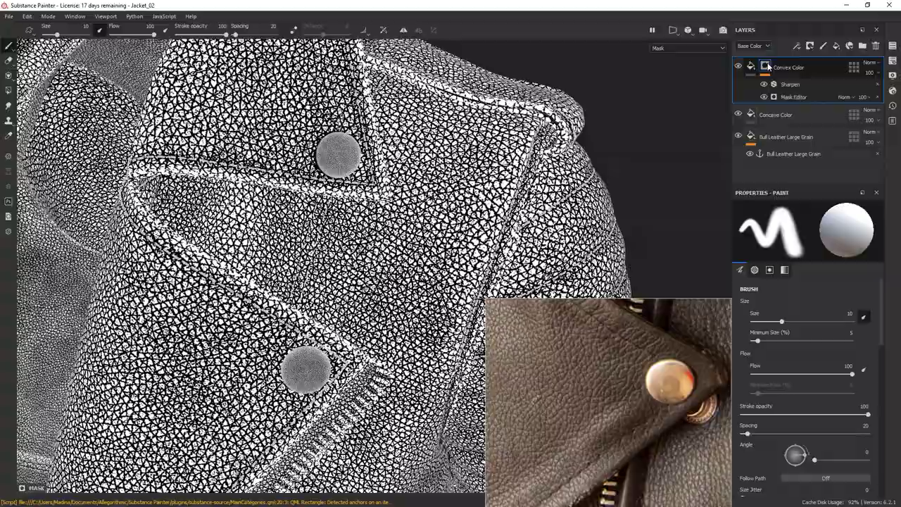
pyautogui.scroll(3, 640, 194)
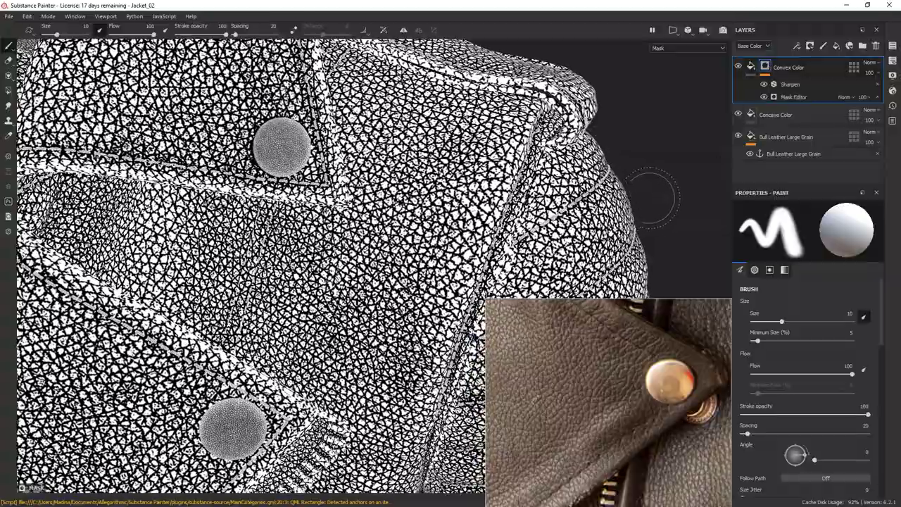
pyautogui.scroll(-5, 641, 194)
pyautogui.scroll(-3, 601, 141)
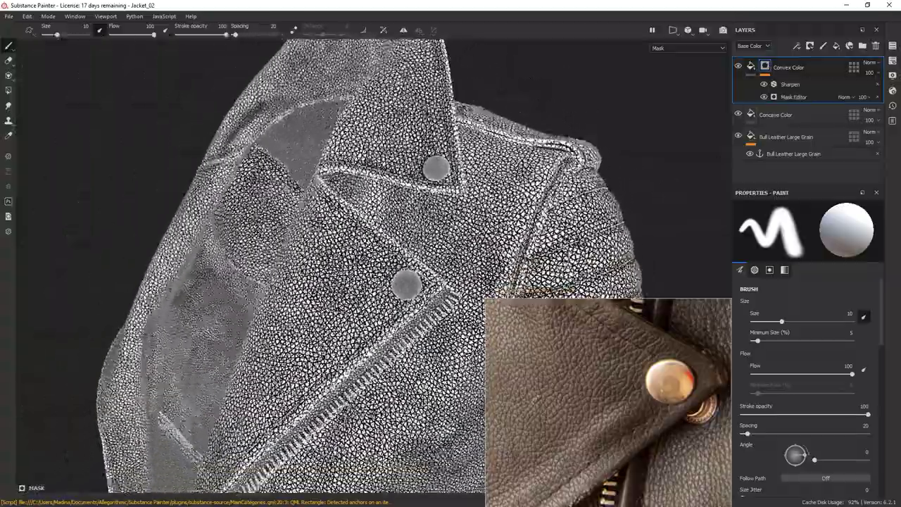
pyautogui.scroll(4, 600, 140)
pyautogui.keyDown('alt'); pyautogui.moveTo(606, 160); pyautogui.dragTo(612, 159); pyautogui.keyUp('alt')
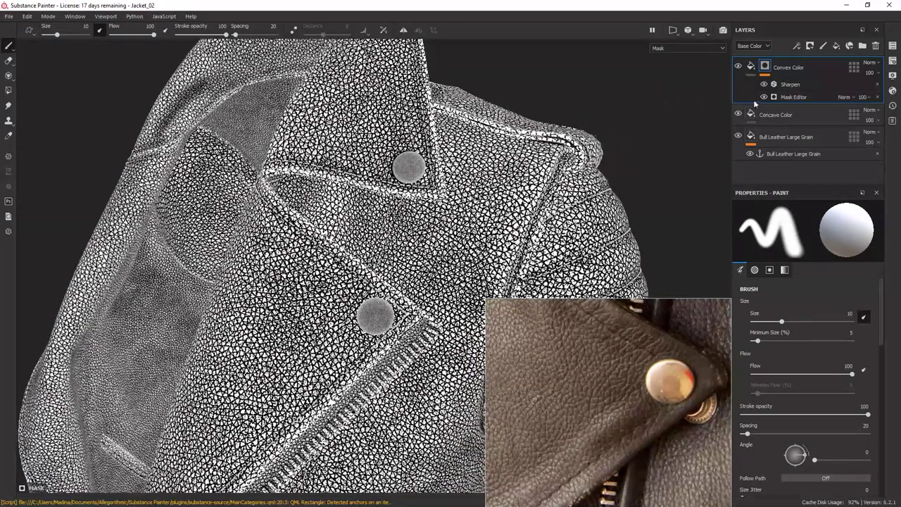
pyautogui.click(795, 97)
pyautogui.click(751, 67)
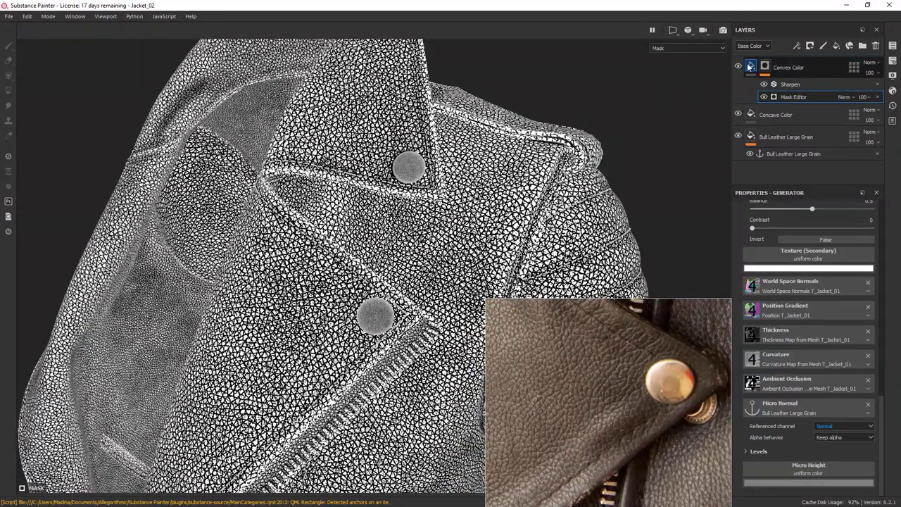
# - Set the Convex Color Mask Editor's Global Balance to 0.26 and Global Blur to 0.1, and check the resulting mask
pyautogui.click(789, 94)
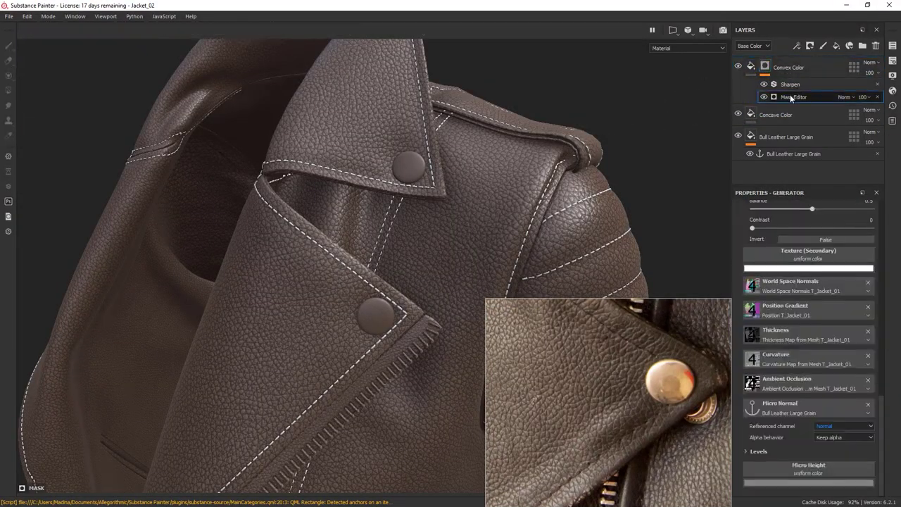
pyautogui.scroll(10, 824, 292)
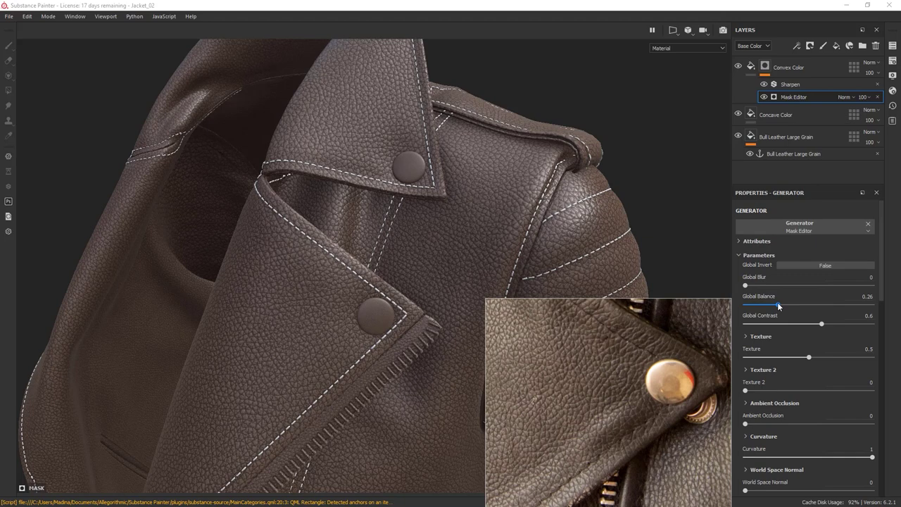
pyautogui.click(862, 277)
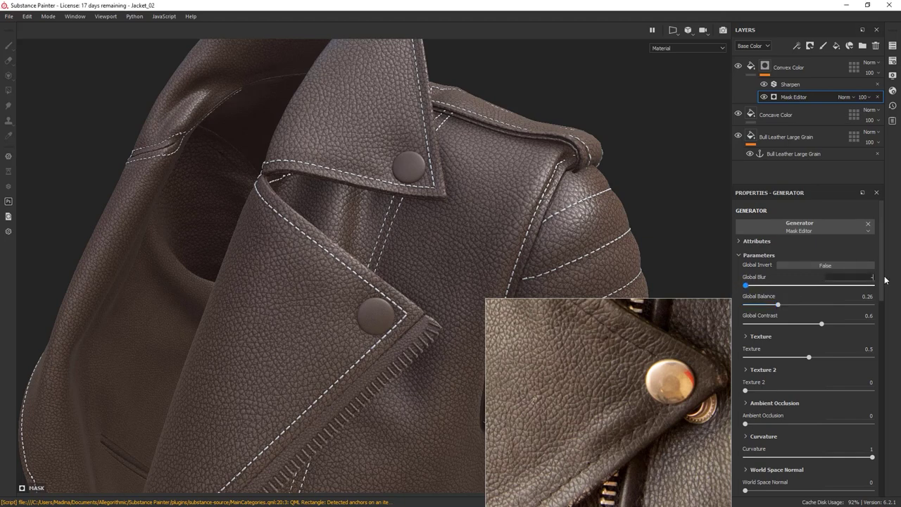
pyautogui.press('Return')
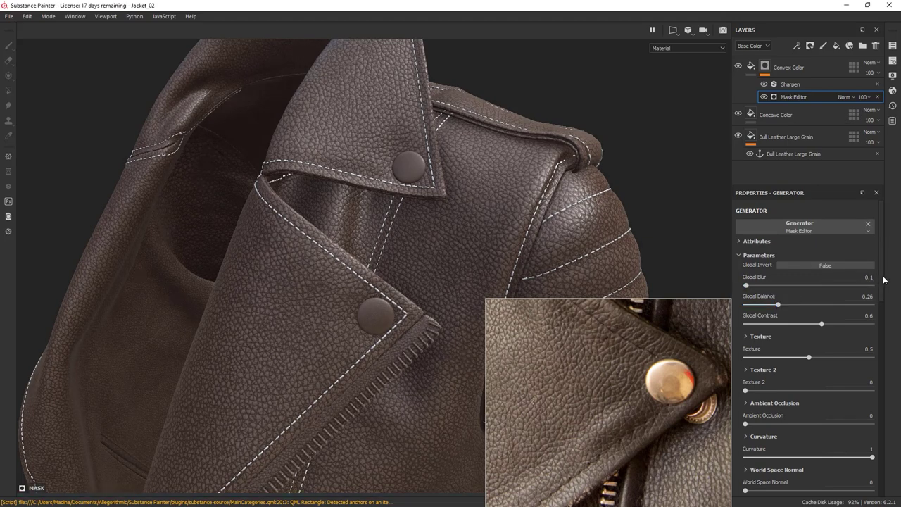
pyautogui.click(765, 67)
pyautogui.keyDown('alt'); pyautogui.click(764, 66); pyautogui.keyUp('alt')
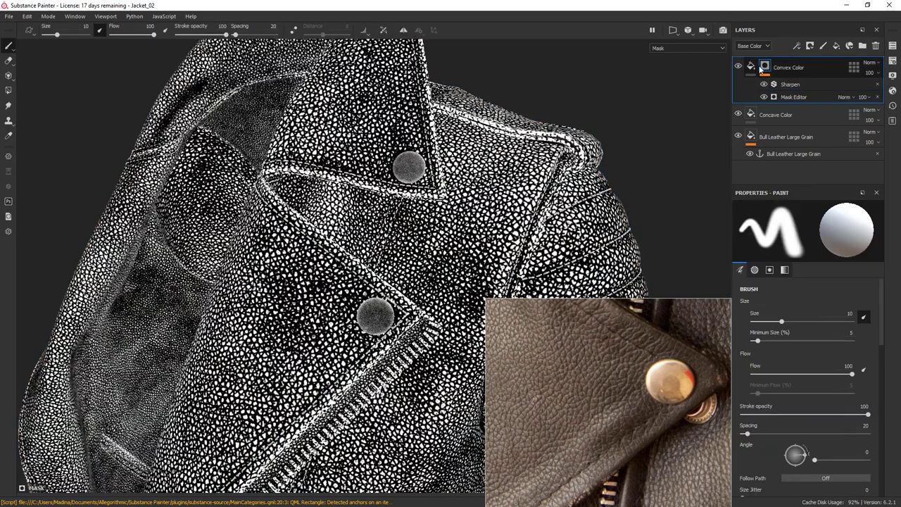
pyautogui.click(750, 67)
pyautogui.click(765, 67)
# - Raise the Convex Color Mask Editor's Global Balance to 0.28 and check the grain from another angle
pyautogui.click(794, 96)
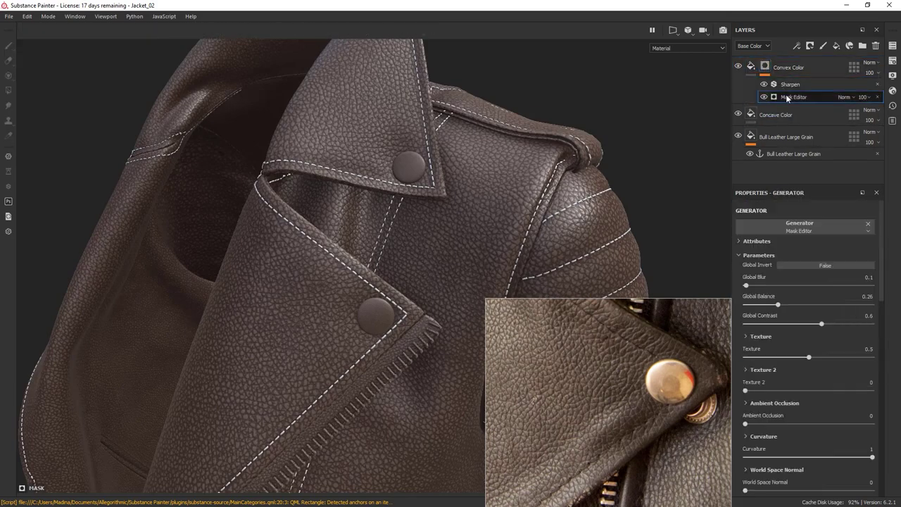
pyautogui.click(779, 304)
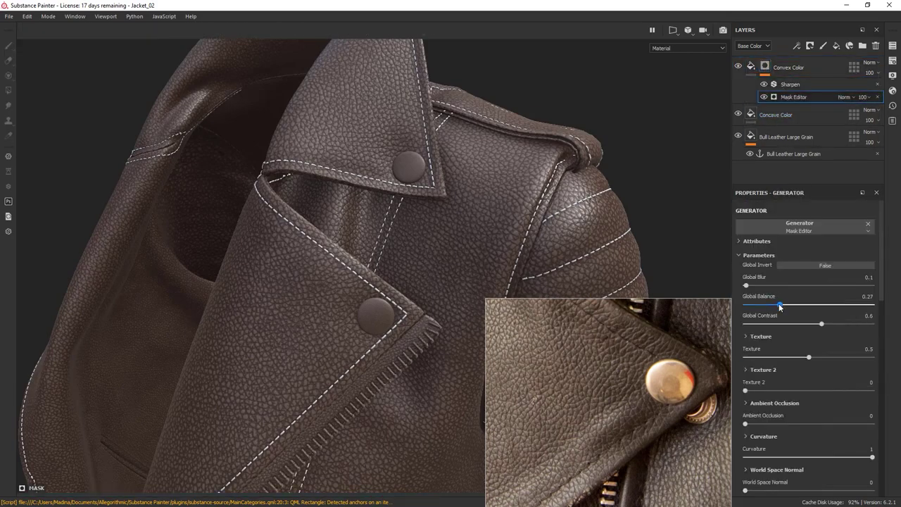
pyautogui.click(781, 307)
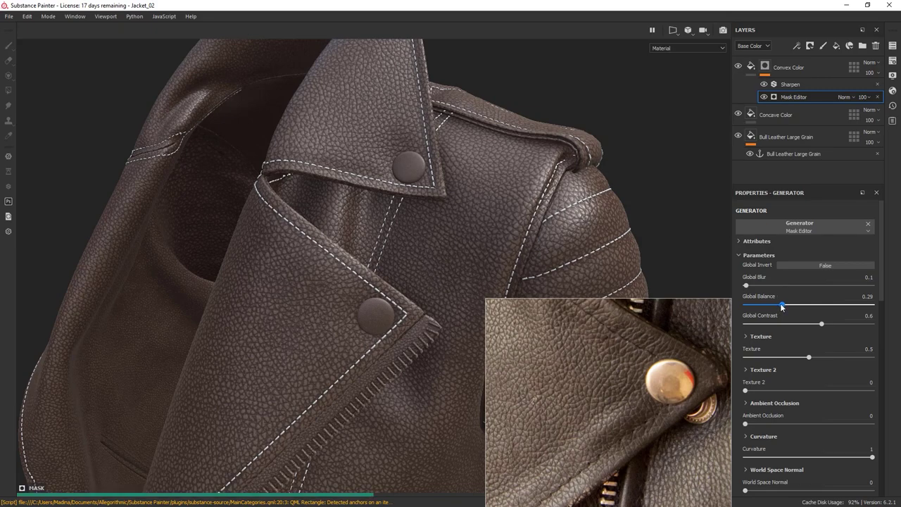
pyautogui.moveTo(567, 183)
pyautogui.keyDown('alt'); pyautogui.mouseDown()
pyautogui.moveTo(557, 133)
pyautogui.moveTo(572, 181)
pyautogui.moveTo(547, 167)
pyautogui.moveTo(551, 152)
pyautogui.mouseUp(); pyautogui.keyUp('alt')
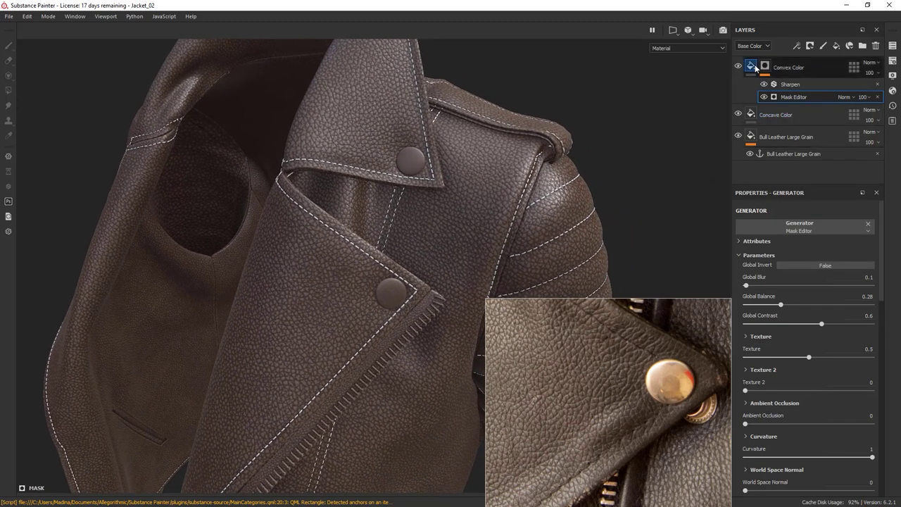
# - Remove the Sharpen filter from the Convex Color mask and inspect the jacket under different lighting and view angles
pyautogui.click(786, 86)
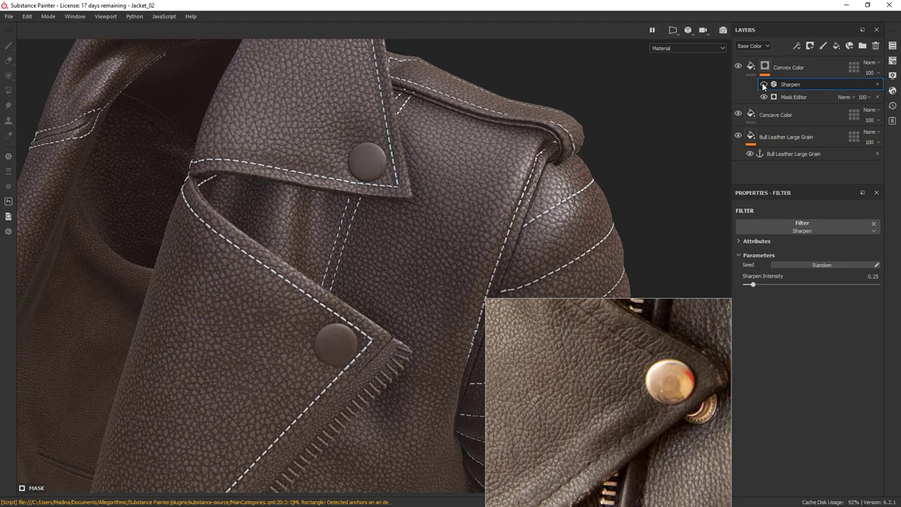
pyautogui.click(878, 84)
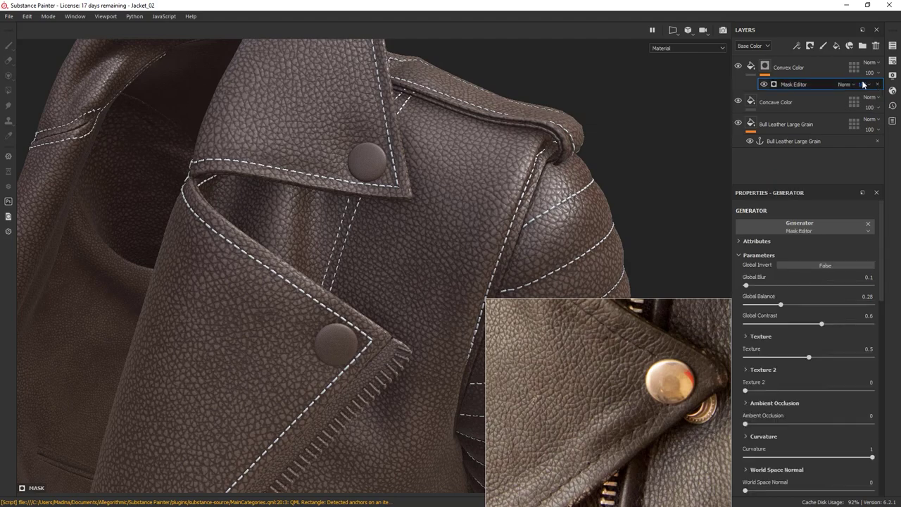
pyautogui.scroll(-3, 499, 169)
pyautogui.keyDown('shift'); pyautogui.moveTo(420, 157); pyautogui.dragTo(606, 204, button='right'); pyautogui.keyUp('shift')
pyautogui.keyDown('alt'); pyautogui.moveTo(605, 203); pyautogui.dragTo(678, 107); pyautogui.keyUp('alt')
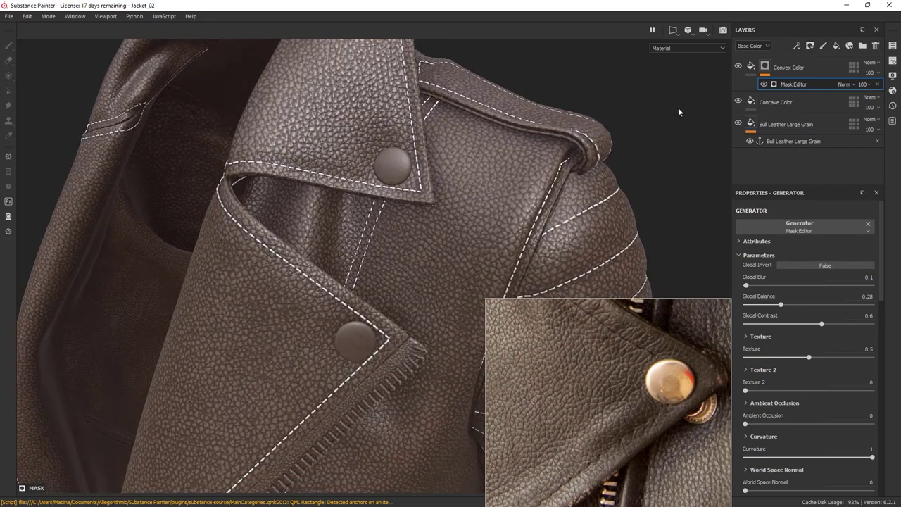
# - Resample the Convex Color layer's base color from the reference photo's leather and darken it to a value of 0.079
pyautogui.click(750, 66)
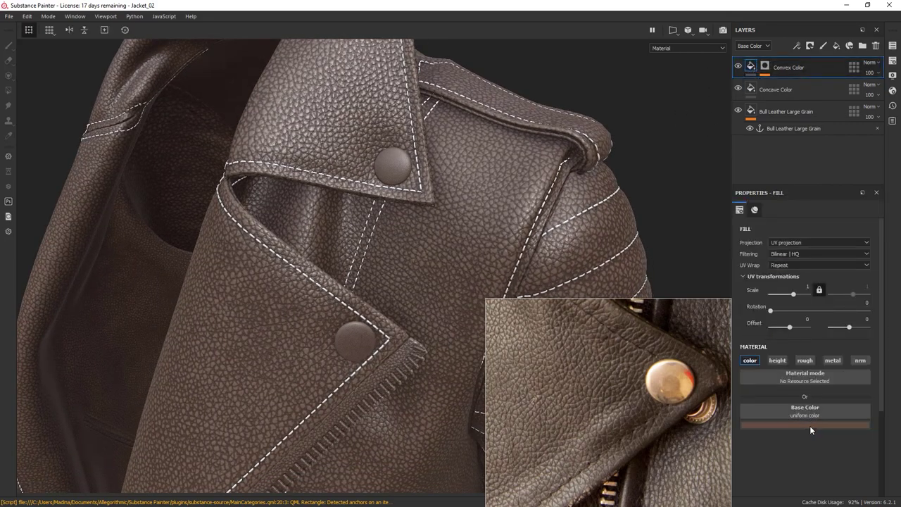
pyautogui.click(809, 425)
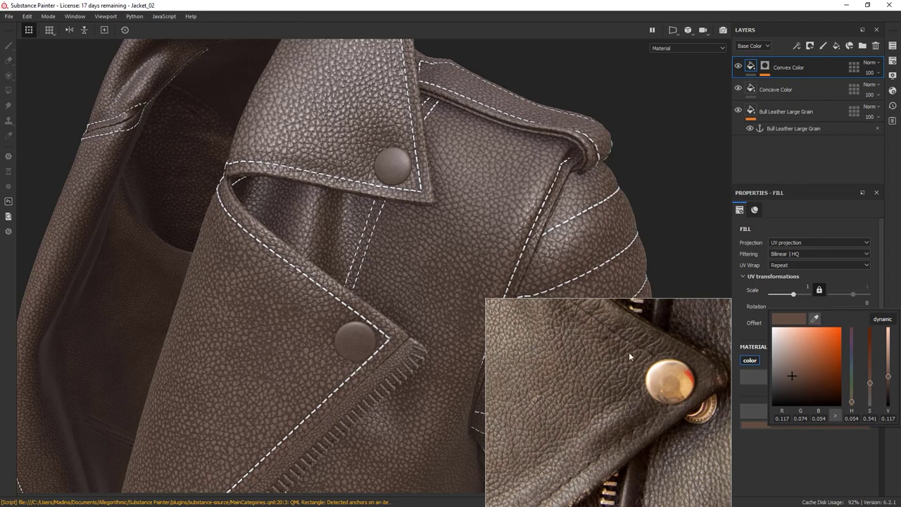
pyautogui.click(814, 318)
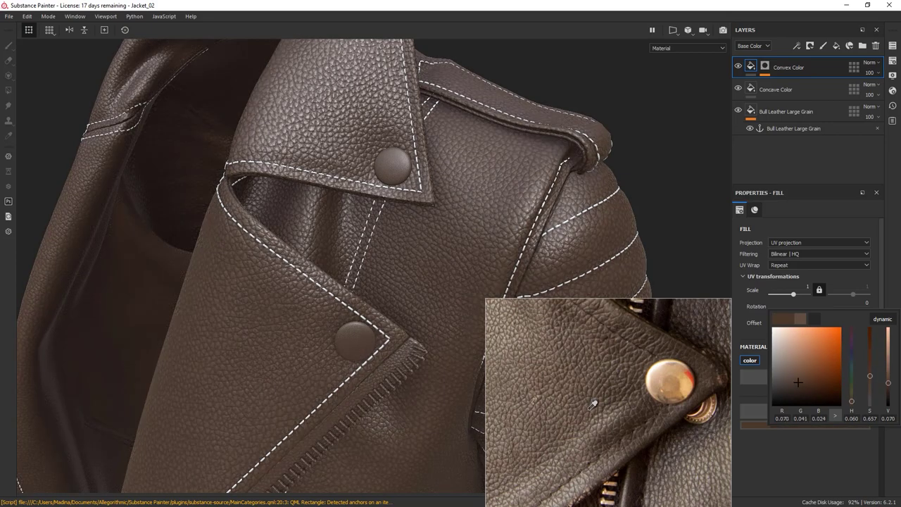
pyautogui.click(591, 402)
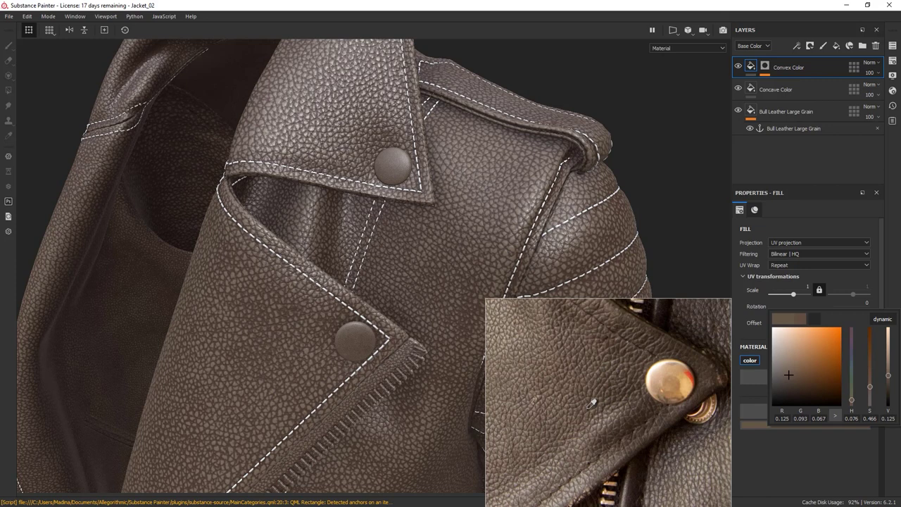
pyautogui.click(590, 404)
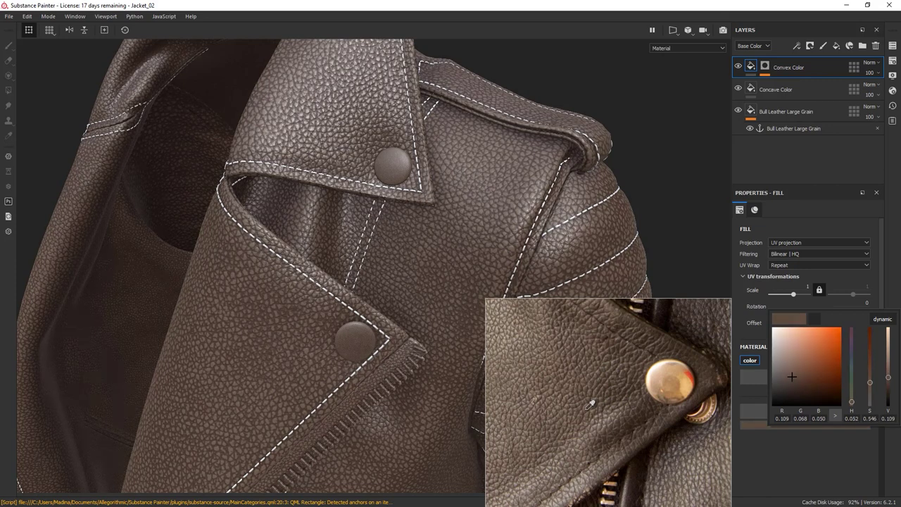
pyautogui.click(859, 417)
pyautogui.moveTo(889, 381); pyautogui.dragTo(888, 384)
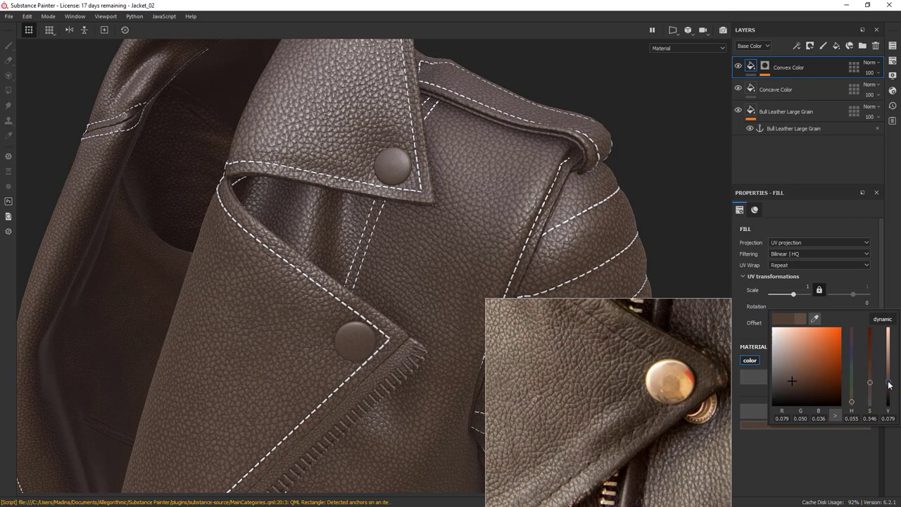
# - Switch the environment map to Corsica Beach and check the leather grain under rotated lighting
pyautogui.click(893, 76)
pyautogui.click(816, 154)
pyautogui.click(801, 235)
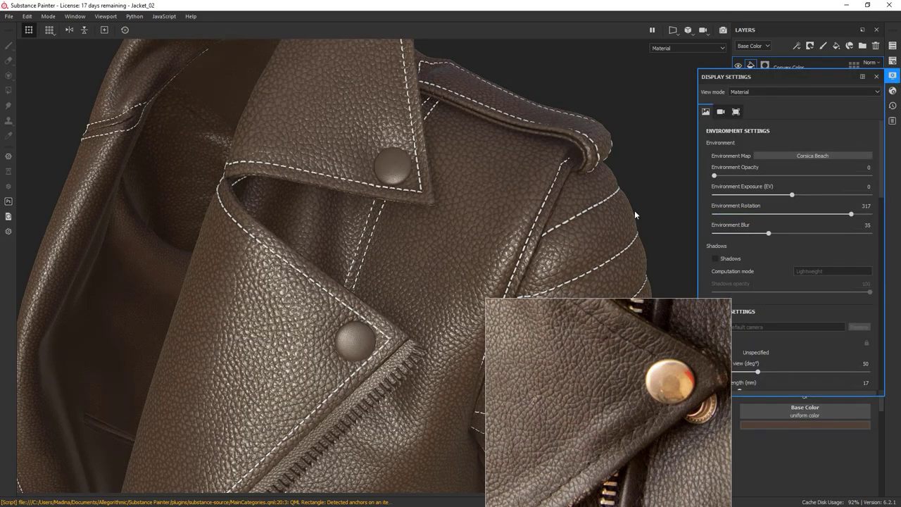
pyautogui.scroll(-2, 635, 215)
pyautogui.keyDown('shift'); pyautogui.moveTo(635, 214); pyautogui.dragTo(584, 215, button='right'); pyautogui.keyUp('shift')
pyautogui.keyDown('alt'); pyautogui.moveTo(584, 214); pyautogui.dragTo(584, 185); pyautogui.keyUp('alt')
# - Change the environment map to Gdansk Shipyard Buildings and check the whole jacket under it
pyautogui.click(813, 157)
pyautogui.click(837, 216)
pyautogui.keyDown('alt'); pyautogui.moveTo(529, 157); pyautogui.dragTo(456, 97, button='right'); pyautogui.keyUp('alt')
pyautogui.keyDown('alt'); pyautogui.moveTo(456, 96); pyautogui.dragTo(529, 200); pyautogui.keyUp('alt')
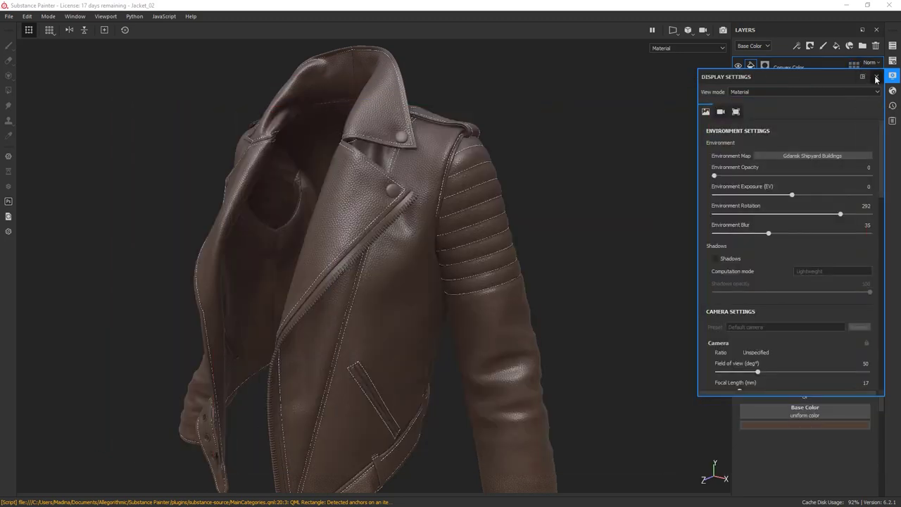
pyautogui.click(876, 77)
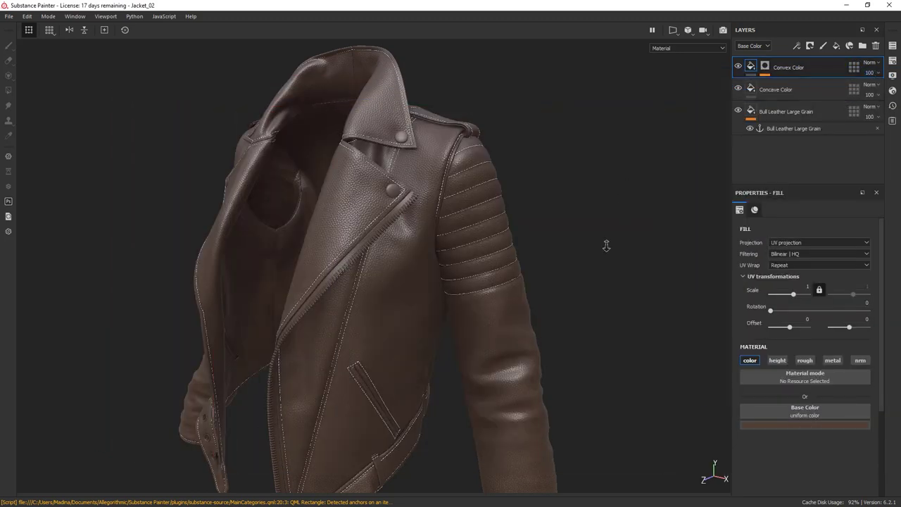
pyautogui.keyDown('alt'); pyautogui.moveTo(605, 245); pyautogui.dragTo(605, 211); pyautogui.keyUp('alt')
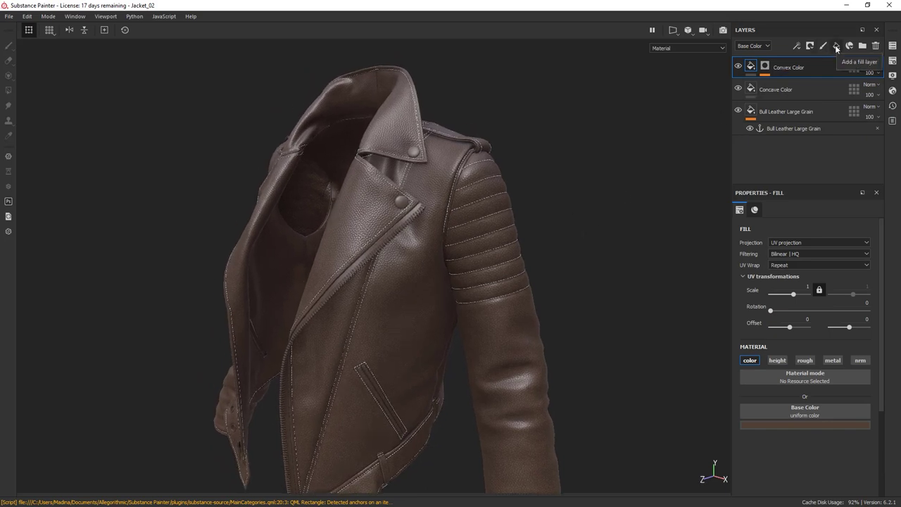
# - Add a fill layer above Convex Color and name it "Large Color Variations"
pyautogui.click(836, 48)
pyautogui.doubleClick(772, 68)
pyautogui.write('Large Color')
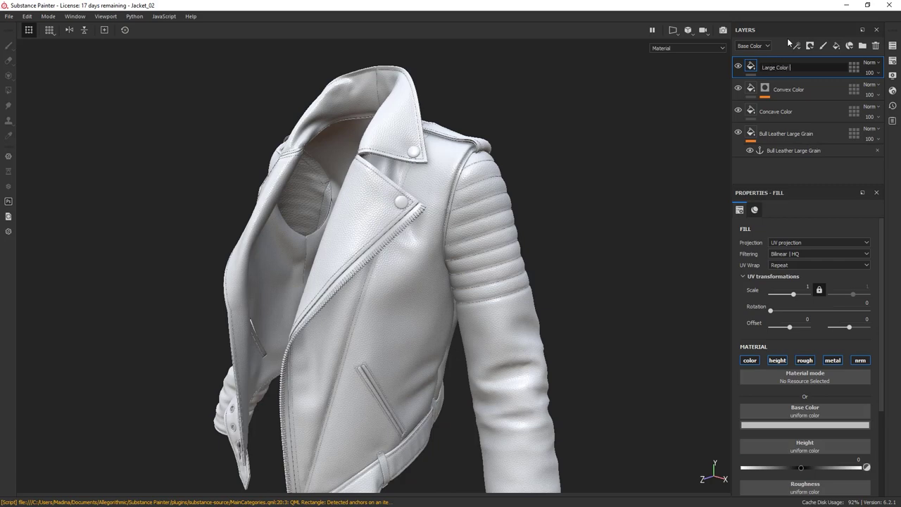
pyautogui.write(' Variations')
pyautogui.press('Return')
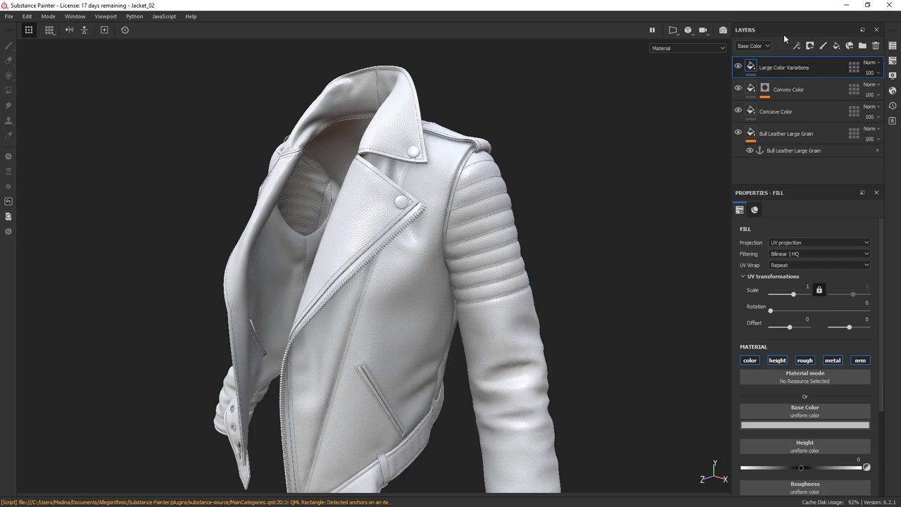
# - Disable the height, roughness, metallic and normal channels on Large Color Variations, keeping only color
pyautogui.click(777, 359)
pyautogui.click(804, 360)
pyautogui.click(831, 359)
pyautogui.click(860, 360)
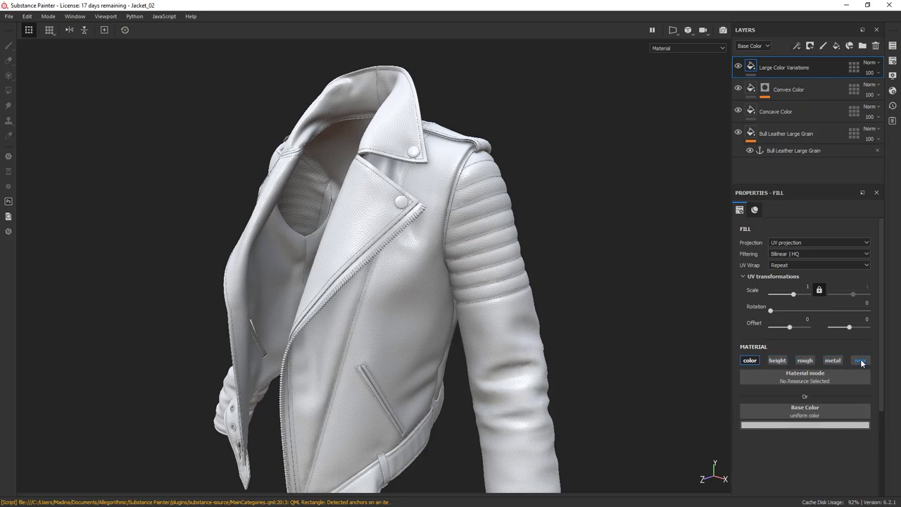
# - Browse the shelf's grunge textures at large thumbnail size for a base color pattern
pyautogui.click(816, 415)
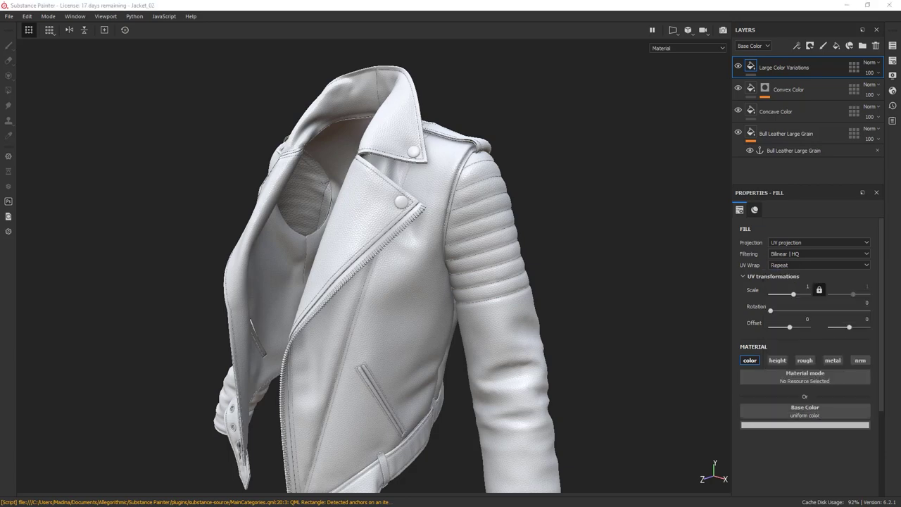
pyautogui.moveTo(900, 127); pyautogui.dragTo(172, 86)
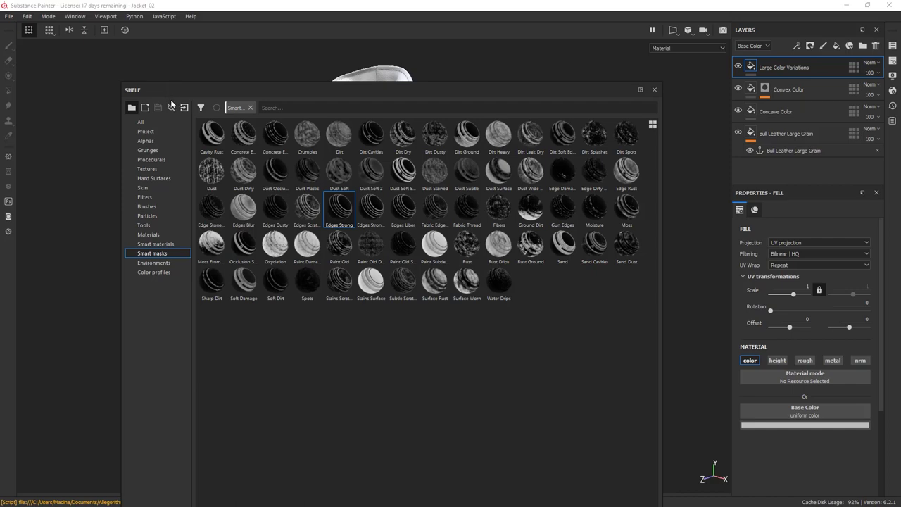
pyautogui.click(161, 159)
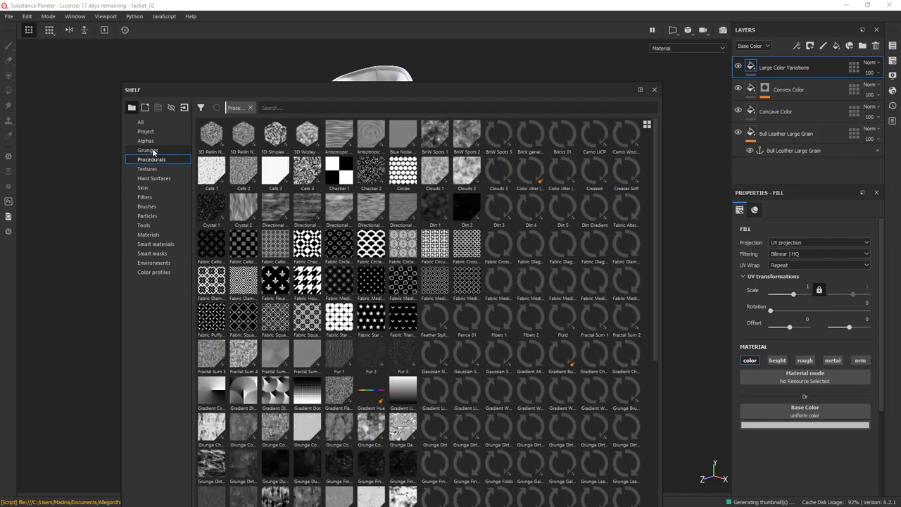
pyautogui.click(161, 150)
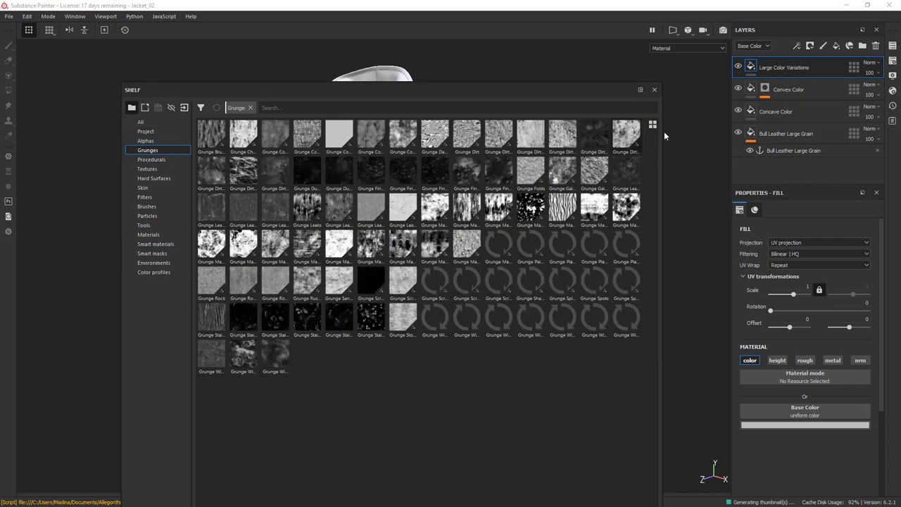
pyautogui.click(652, 125)
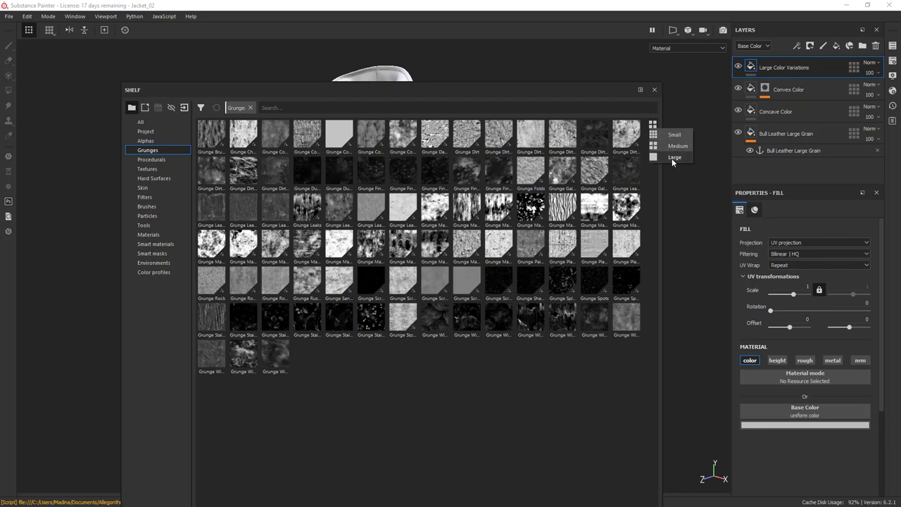
pyautogui.click(672, 156)
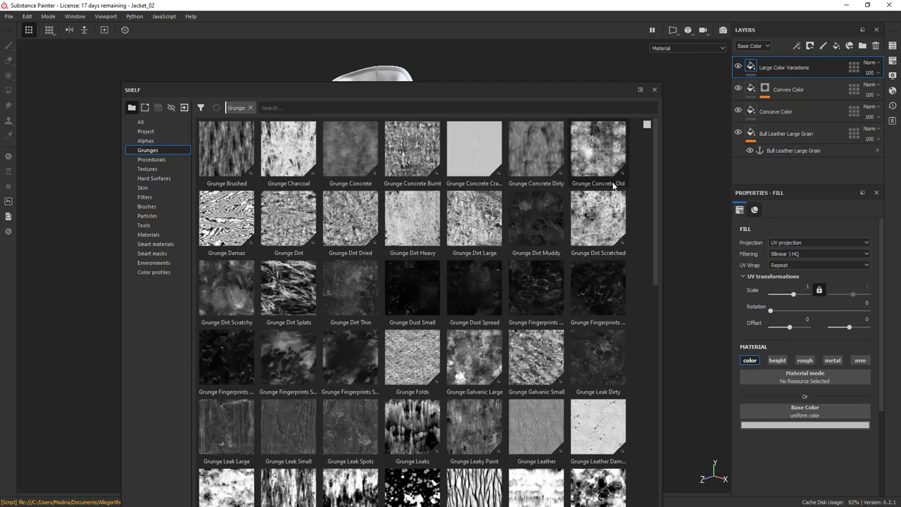
pyautogui.scroll(-8, 615, 372)
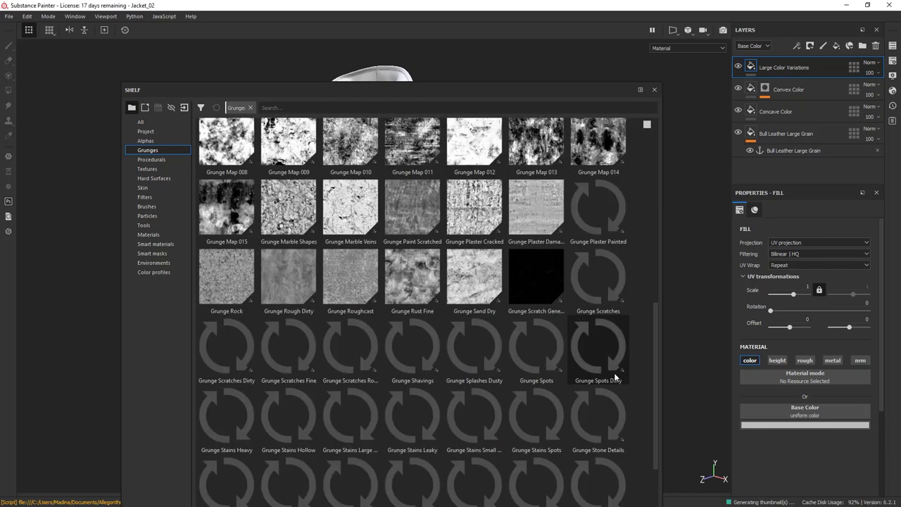
# - Assign the Clouds 2 procedural as the Large Color Variations base color and set its UV scale to 2
pyautogui.click(167, 160)
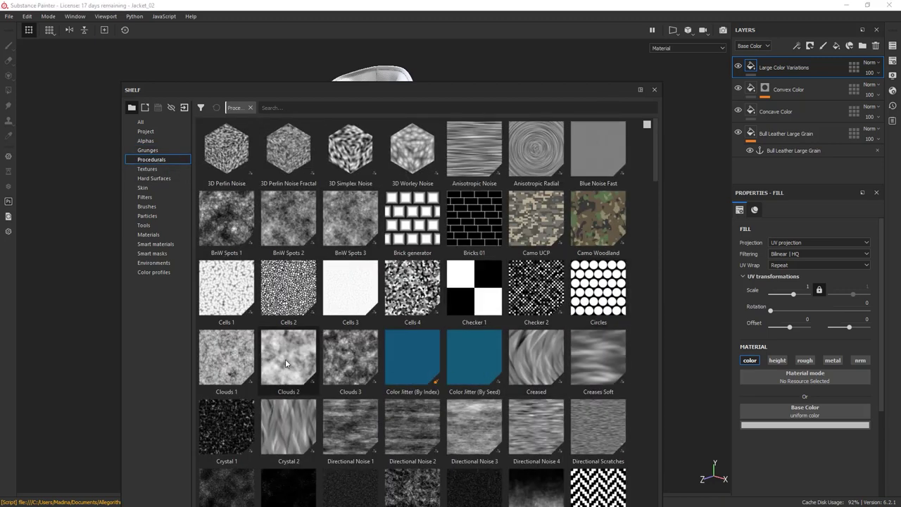
pyautogui.moveTo(288, 360); pyautogui.dragTo(779, 412)
pyautogui.moveTo(319, 89); pyautogui.dragTo(900, 157)
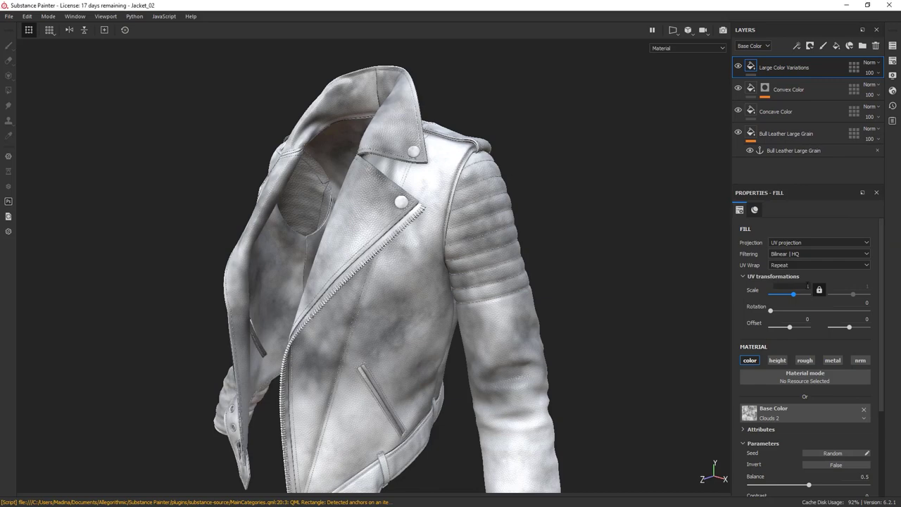
pyautogui.press('Return')
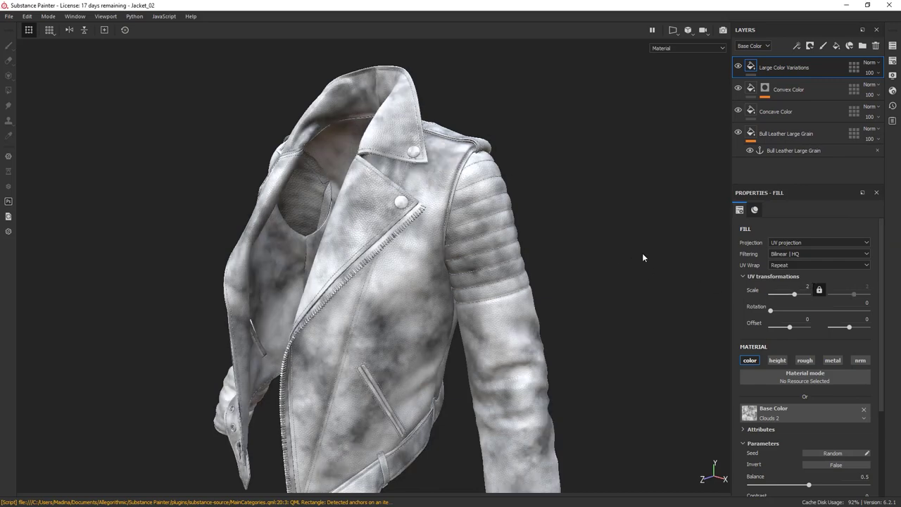
# - Try the Multiply, Divide and Lighten (Max) blend modes on the Large Color Variations layer
pyautogui.click(867, 64)
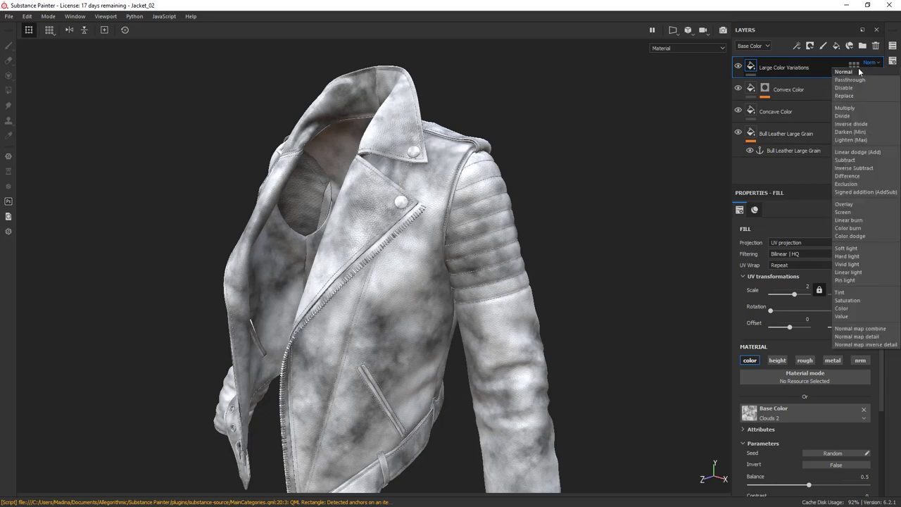
pyautogui.click(844, 107)
pyautogui.click(875, 64)
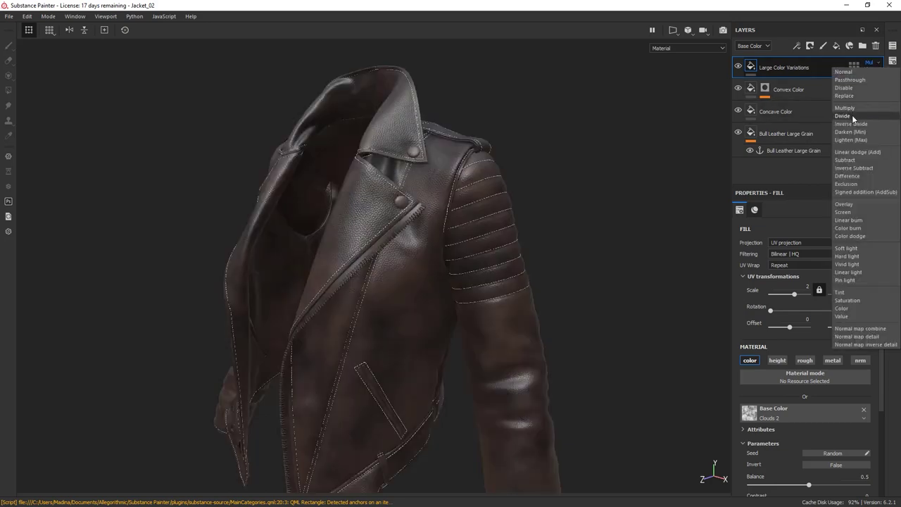
pyautogui.click(851, 116)
pyautogui.click(870, 64)
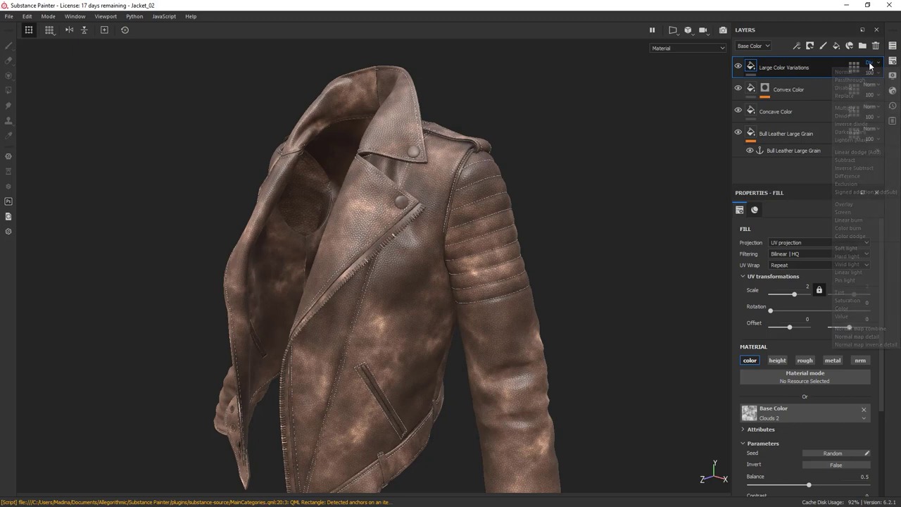
pyautogui.click(850, 138)
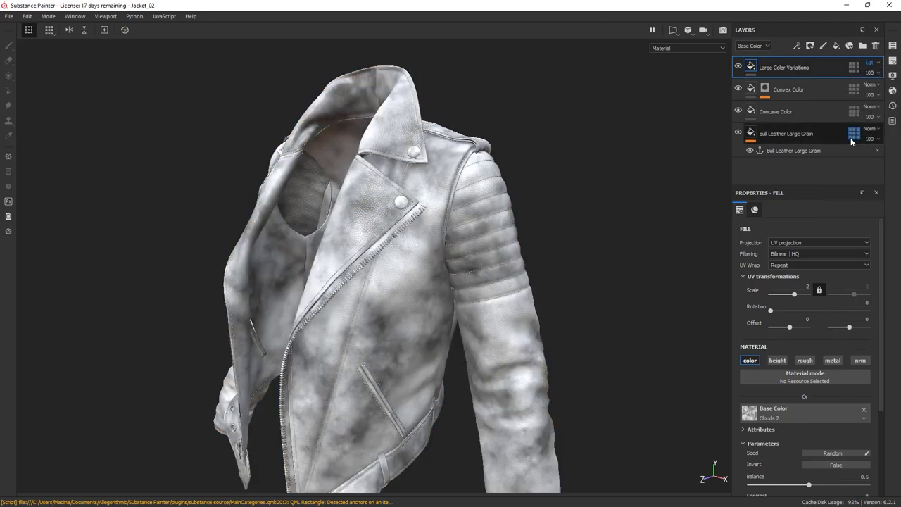
# - Step through further blend modes and set the Large Color Variations layer to Color dodge
pyautogui.press('Down')
pyautogui.press('Down')
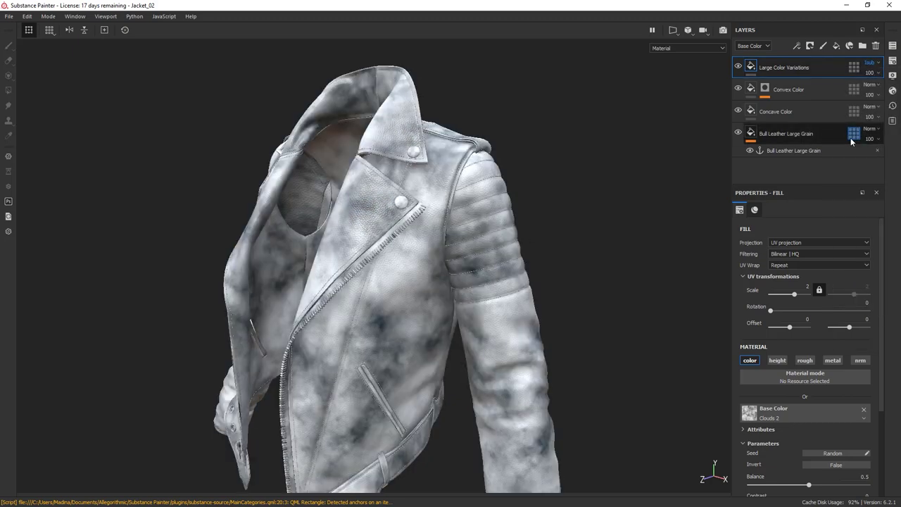
pyautogui.press('Down')
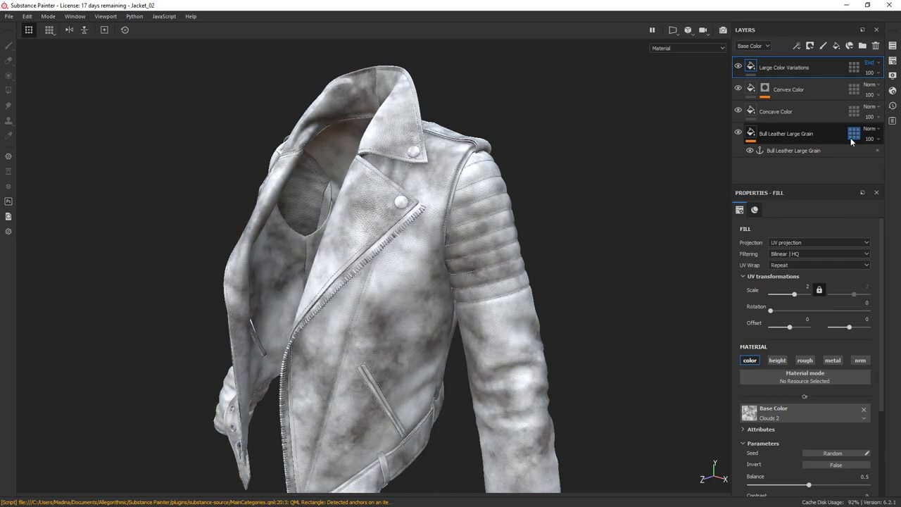
pyautogui.press('Down')
pyautogui.press('Down')
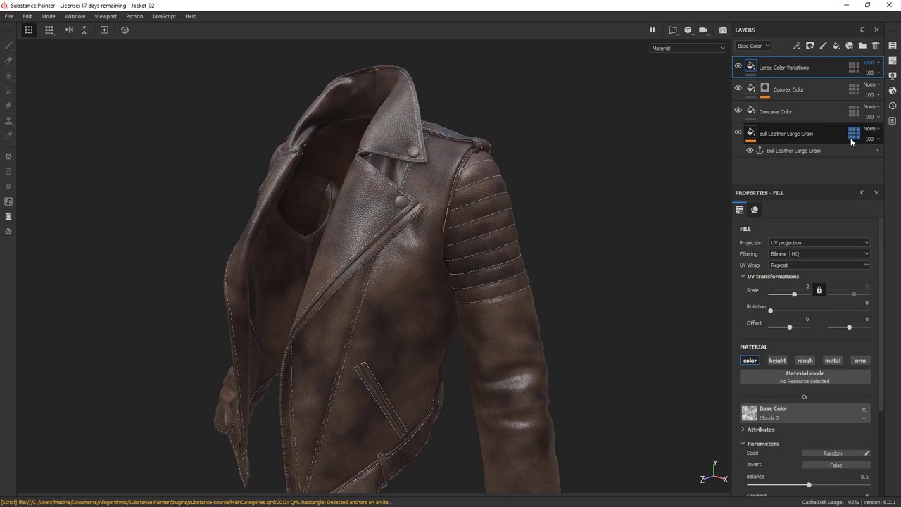
pyautogui.press('Down')
pyautogui.press('Down')
pyautogui.press('Down')
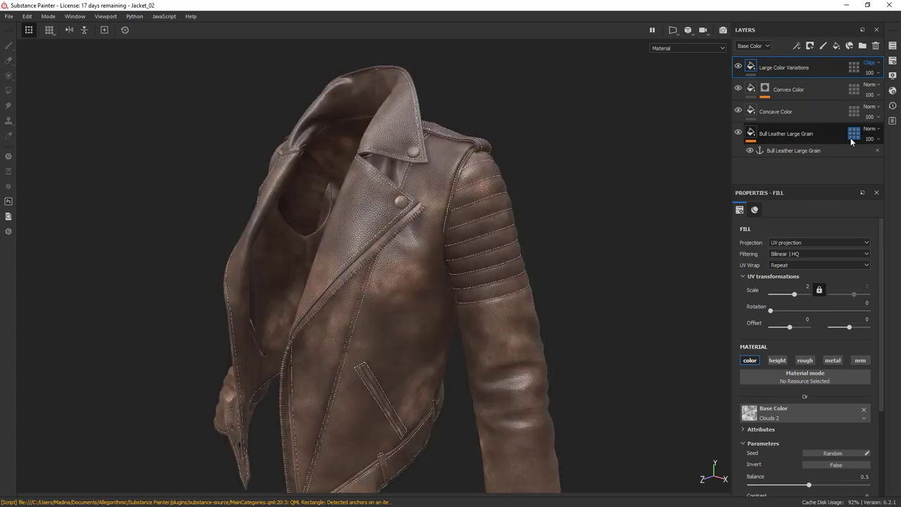
pyautogui.click(869, 64)
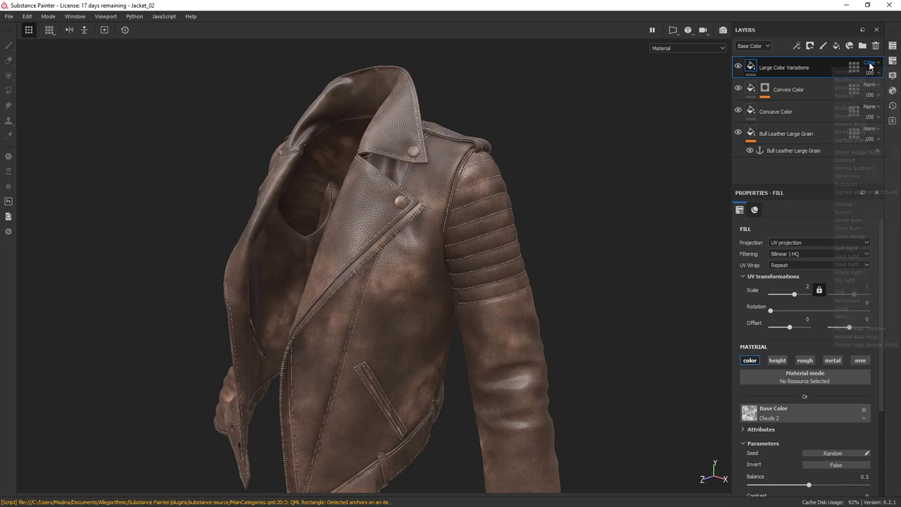
pyautogui.click(857, 236)
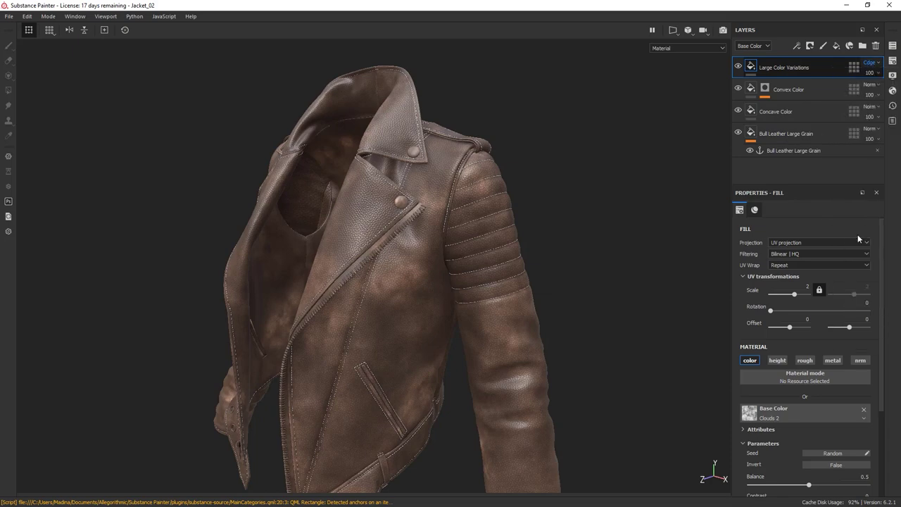
# - Lower the Large Color Variations layer's opacity to 17
pyautogui.click(870, 73)
pyautogui.moveTo(884, 89); pyautogui.dragTo(860, 88)
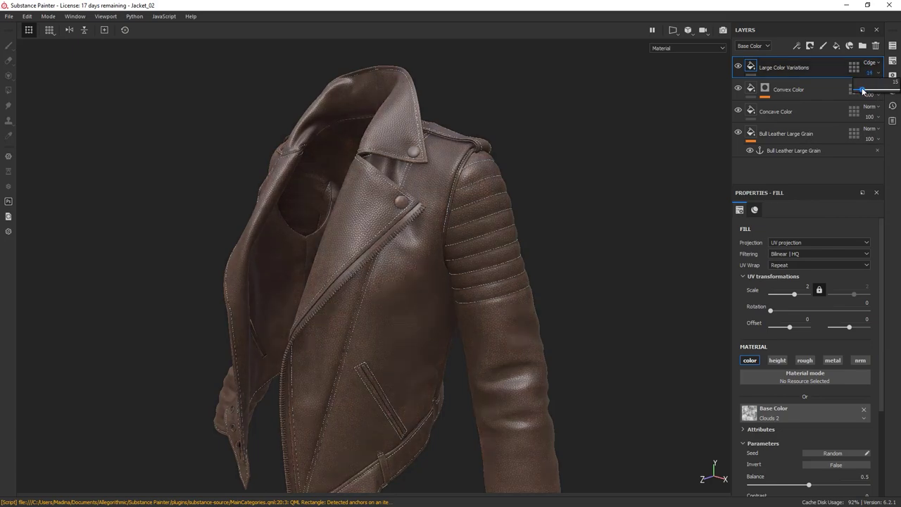
pyautogui.moveTo(862, 87); pyautogui.dragTo(863, 87)
# - Examine the subtle color variation on the jacket's front, back and sleeves under different lighting
pyautogui.keyDown('alt'); pyautogui.moveTo(568, 238); pyautogui.dragTo(654, 235); pyautogui.keyUp('alt')
pyautogui.keyDown('alt'); pyautogui.moveTo(654, 235); pyautogui.dragTo(397, 231, button='right'); pyautogui.keyUp('alt')
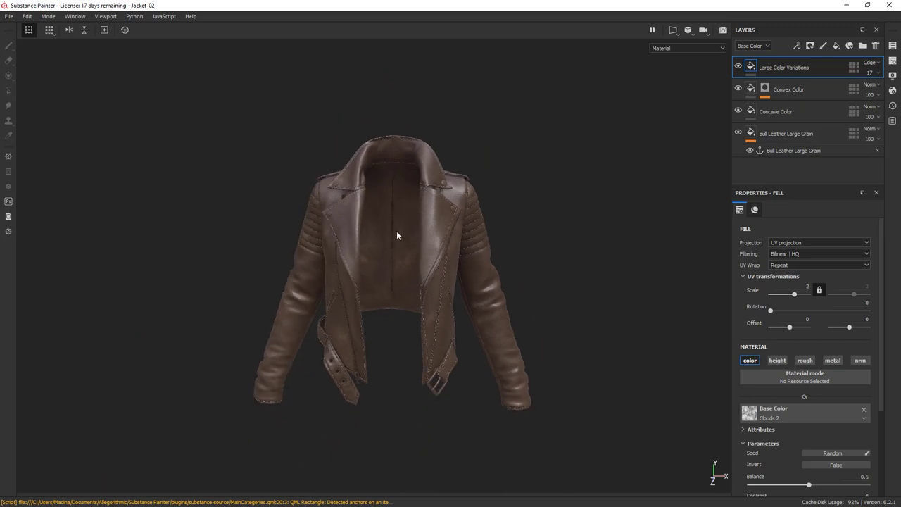
pyautogui.keyDown('alt'); pyautogui.moveTo(396, 231); pyautogui.dragTo(618, 228); pyautogui.keyUp('alt')
pyautogui.keyDown('alt'); pyautogui.moveTo(469, 270); pyautogui.dragTo(613, 268); pyautogui.keyUp('alt')
pyautogui.keyDown('shift'); pyautogui.moveTo(613, 268); pyautogui.dragTo(581, 272, button='right'); pyautogui.keyUp('shift')
pyautogui.scroll(-1, 319, 273)
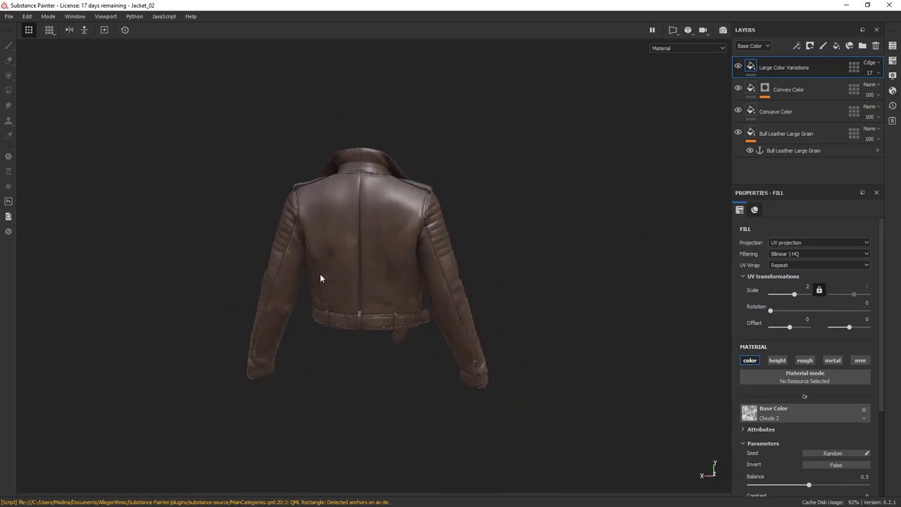
pyautogui.keyDown('alt'); pyautogui.moveTo(319, 273); pyautogui.dragTo(619, 289); pyautogui.keyUp('alt')
pyautogui.keyDown('shift'); pyautogui.moveTo(460, 293); pyautogui.dragTo(411, 286, button='right'); pyautogui.keyUp('shift')
pyautogui.scroll(1, 399, 284)
pyautogui.keyDown('alt'); pyautogui.moveTo(454, 283); pyautogui.dragTo(535, 275, button='middle'); pyautogui.keyUp('alt')
pyautogui.keyDown('alt'); pyautogui.moveTo(535, 276); pyautogui.dragTo(549, 291); pyautogui.keyUp('alt')
pyautogui.scroll(3, 344, 193)
pyautogui.keyDown('alt'); pyautogui.moveTo(472, 239); pyautogui.dragTo(506, 219, button='middle'); pyautogui.keyUp('alt')
pyautogui.scroll(-1, 510, 214)
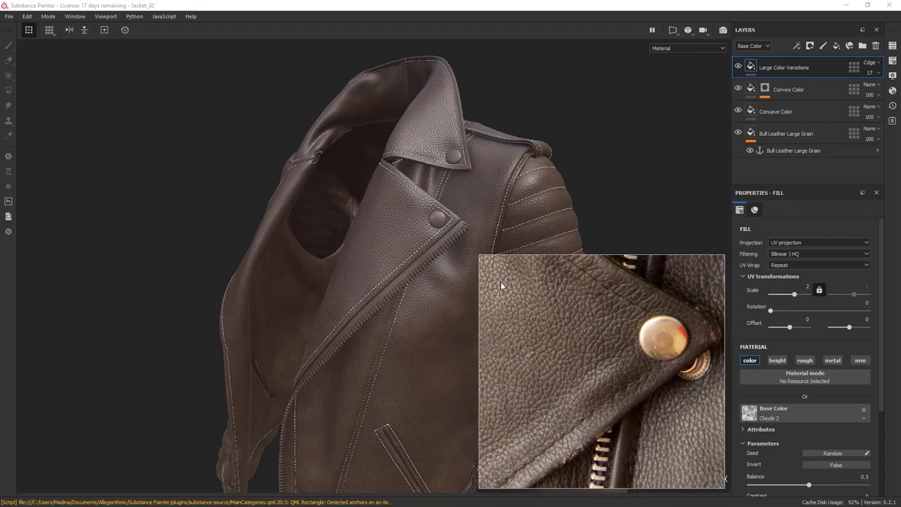
# - Enable the roughness channel on the Convex Color layer and raise its roughness to about 0.44
pyautogui.keyDown('alt'); pyautogui.moveTo(517, 145); pyautogui.dragTo(515, 177, button='right'); pyautogui.keyUp('alt')
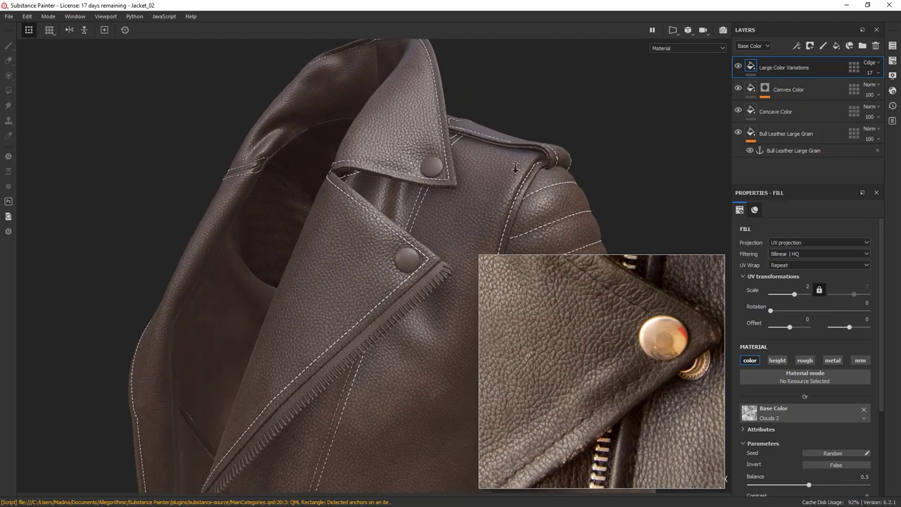
pyautogui.moveTo(528, 138)
pyautogui.keyDown('alt'); pyautogui.mouseDown()
pyautogui.moveTo(532, 123)
pyautogui.moveTo(507, 115)
pyautogui.moveTo(516, 130)
pyautogui.mouseUp(); pyautogui.keyUp('alt')
pyautogui.keyDown('alt'); pyautogui.moveTo(516, 140); pyautogui.dragTo(438, 115, button='middle'); pyautogui.keyUp('alt')
pyautogui.keyDown('alt'); pyautogui.moveTo(438, 116); pyautogui.dragTo(517, 137); pyautogui.keyUp('alt')
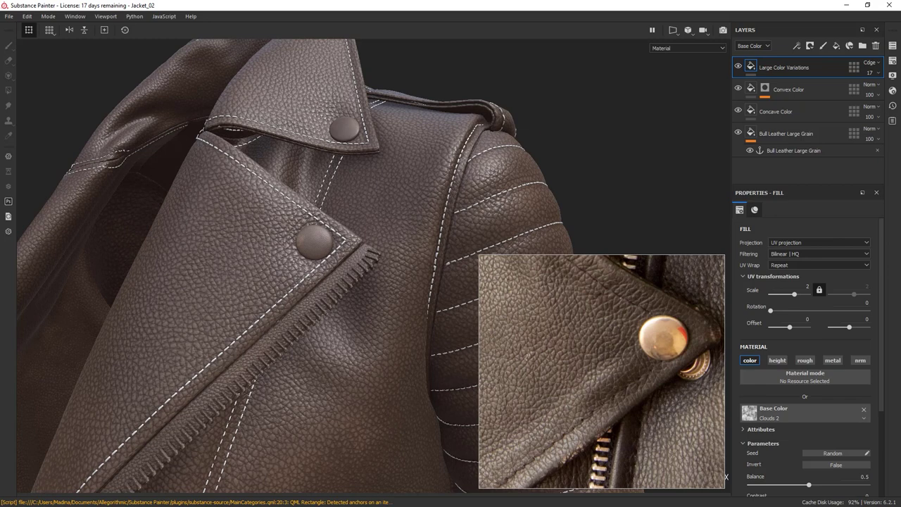
pyautogui.click(750, 90)
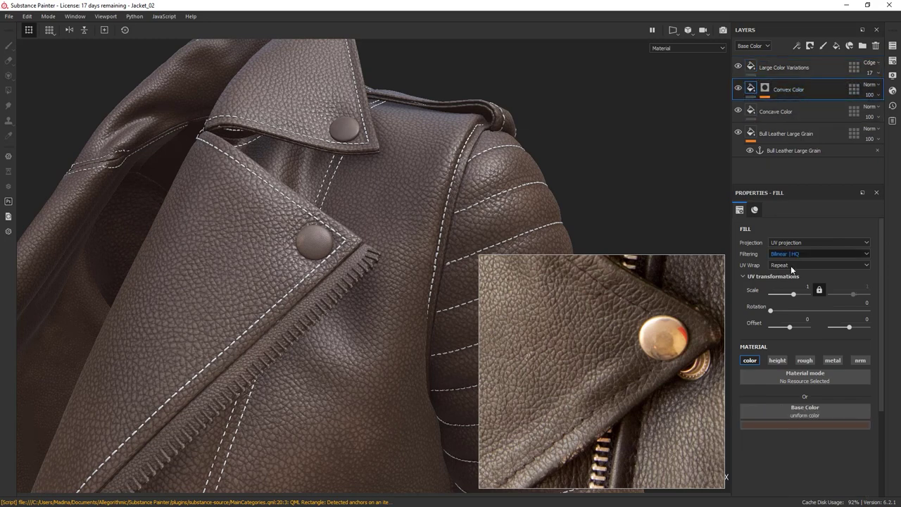
pyautogui.click(805, 360)
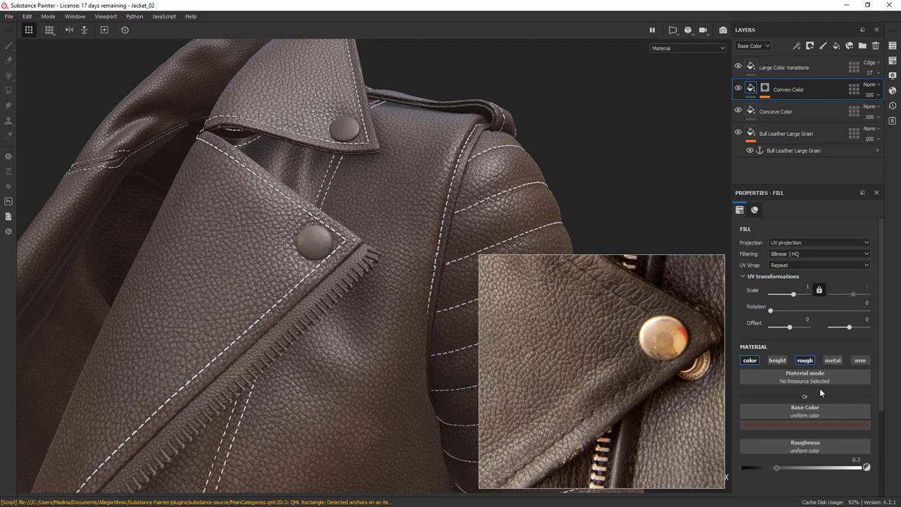
pyautogui.scroll(-3, 820, 392)
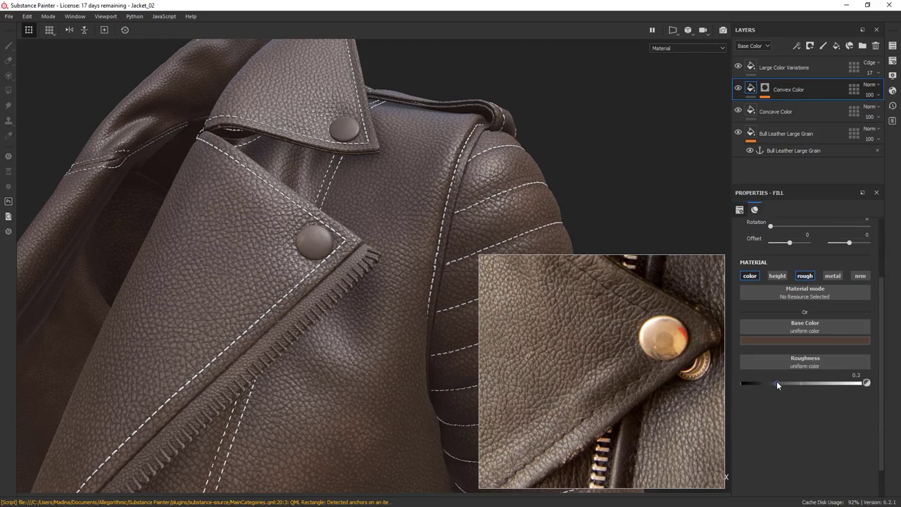
pyautogui.moveTo(776, 383); pyautogui.dragTo(792, 382)
pyautogui.keyDown('alt'); pyautogui.moveTo(408, 145); pyautogui.dragTo(368, 125); pyautogui.keyUp('alt')
pyautogui.keyDown('alt'); pyautogui.moveTo(695, 250); pyautogui.dragTo(531, 150, button='right'); pyautogui.keyUp('alt')
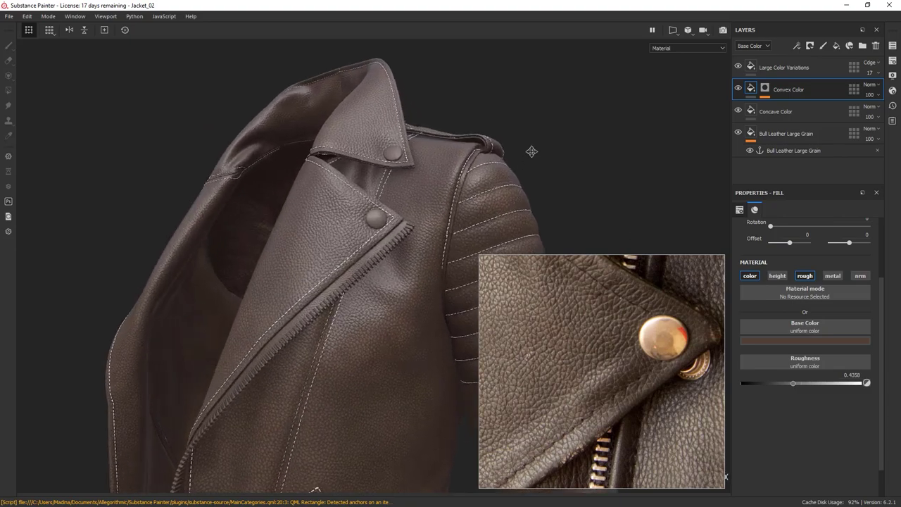
pyautogui.keyDown('alt'); pyautogui.moveTo(531, 150); pyautogui.dragTo(540, 141, button='middle'); pyautogui.keyUp('alt')
pyautogui.keyDown('alt'); pyautogui.moveTo(551, 284); pyautogui.dragTo(483, 210); pyautogui.keyUp('alt')
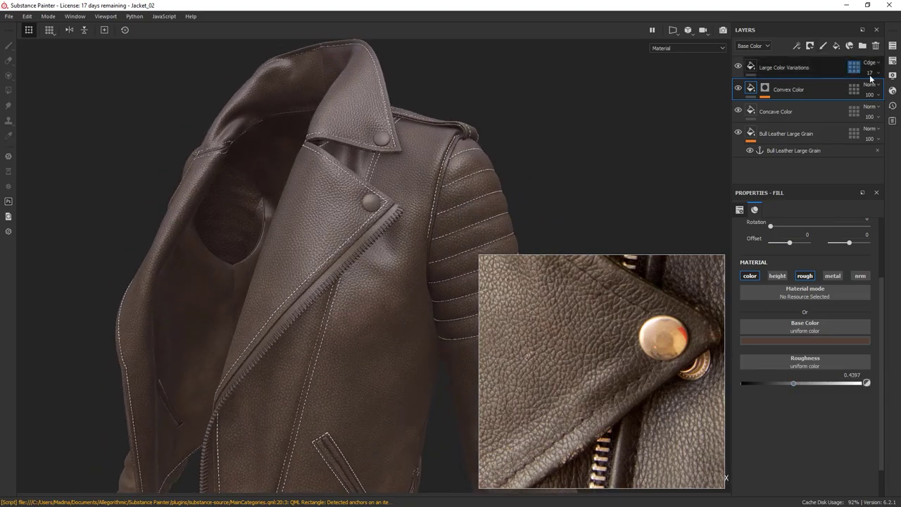
# - Switch the environment map to Corsica Beach and check the leather's reflections on the jacket front and sleeve
pyautogui.click(893, 76)
pyautogui.click(809, 156)
pyautogui.click(802, 217)
pyautogui.keyDown('alt'); pyautogui.moveTo(518, 169); pyautogui.dragTo(480, 137); pyautogui.keyUp('alt')
pyautogui.keyDown('shift'); pyautogui.moveTo(480, 137); pyautogui.dragTo(489, 138, button='right'); pyautogui.keyUp('shift')
pyautogui.keyDown('alt'); pyautogui.moveTo(489, 138); pyautogui.dragTo(422, 112); pyautogui.keyUp('alt')
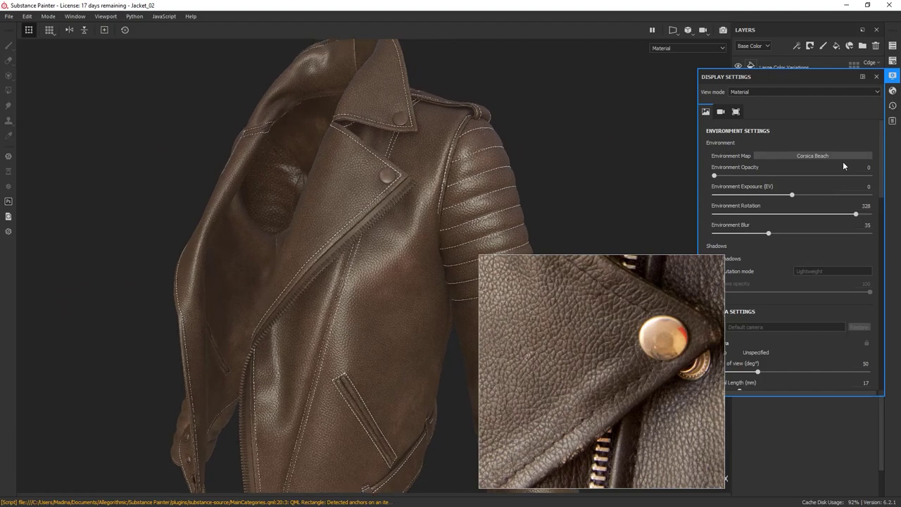
# - Set the environment map to Gdansk Shipyard Buildings, inspect the jacket's lapel and shoulder, and close the display settings
pyautogui.click(840, 154)
pyautogui.click(829, 214)
pyautogui.keyDown('alt'); pyautogui.moveTo(548, 161); pyautogui.dragTo(657, 229, button='right'); pyautogui.keyUp('alt')
pyautogui.keyDown('alt'); pyautogui.moveTo(553, 201); pyautogui.dragTo(541, 195); pyautogui.keyUp('alt')
pyautogui.keyDown('alt'); pyautogui.moveTo(541, 195); pyautogui.dragTo(563, 180, button='middle'); pyautogui.keyUp('alt')
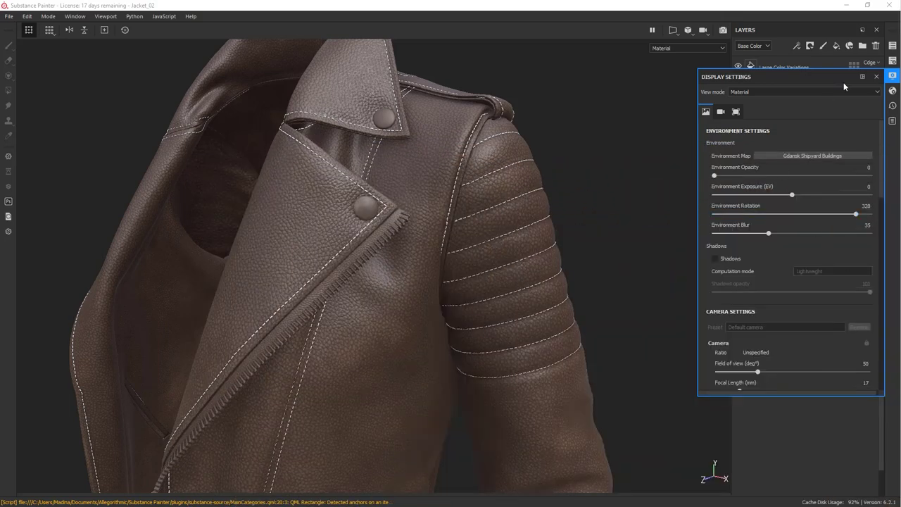
pyautogui.click(876, 77)
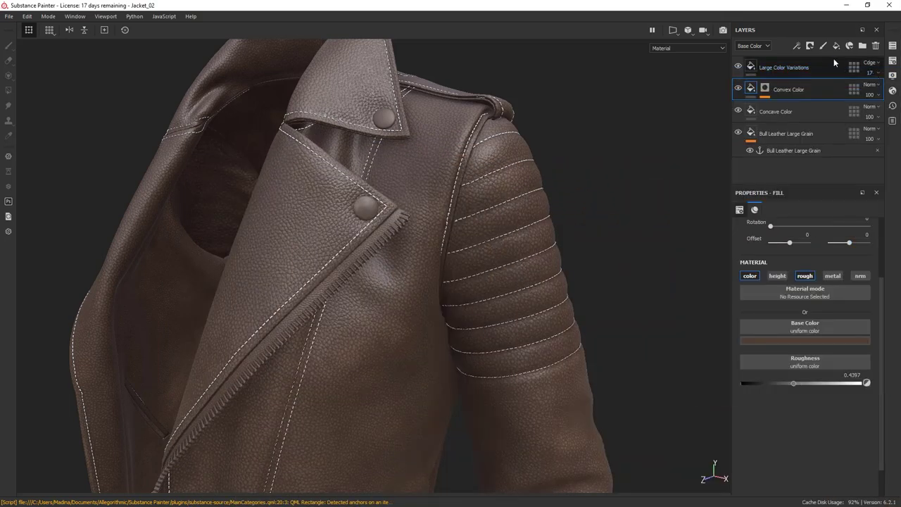
# - Add a fill layer above Large Color Variations with only the color, roughness and normal channels enabled
pyautogui.click(836, 46)
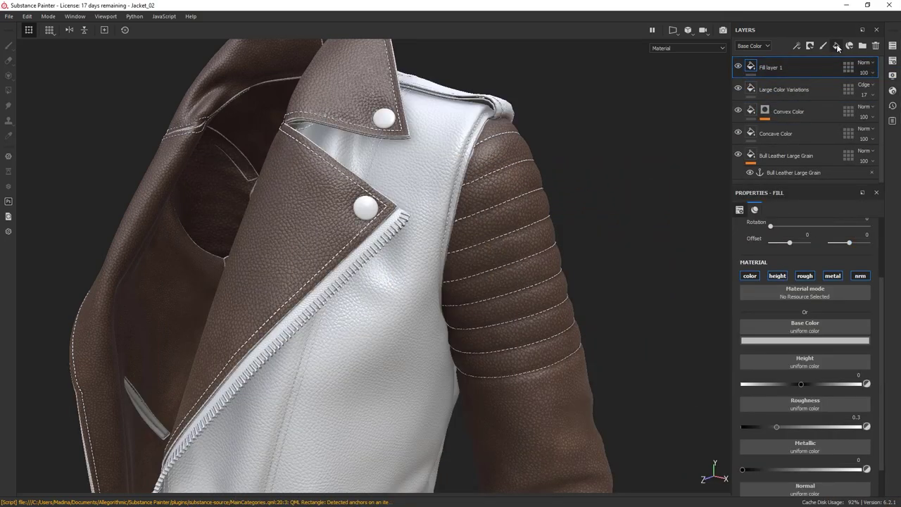
pyautogui.click(777, 275)
pyautogui.click(832, 275)
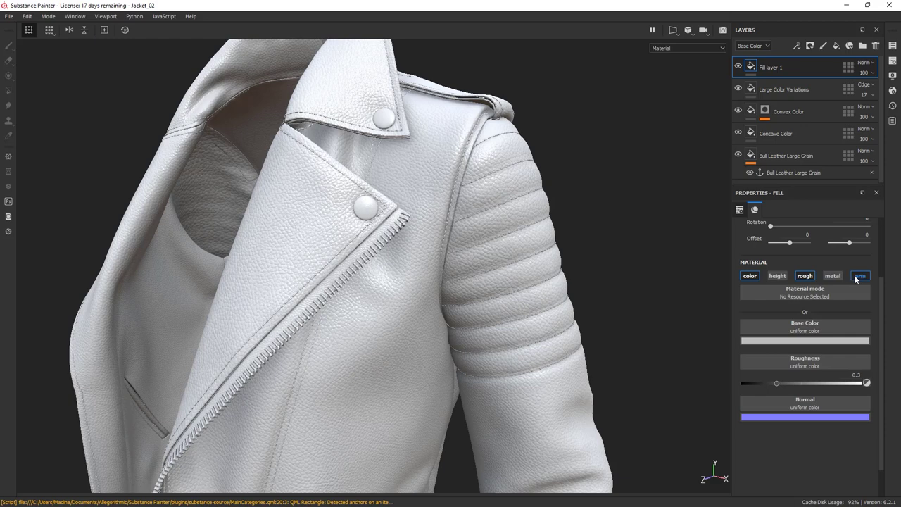
pyautogui.click(858, 276)
pyautogui.click(860, 277)
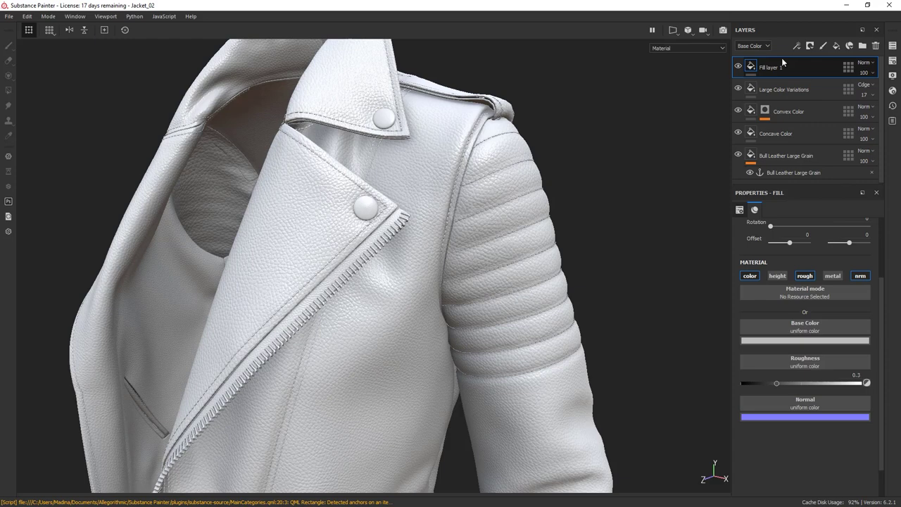
# - Set the new fill layer's blend mode to Replace for the Normal channel
pyautogui.click(760, 47)
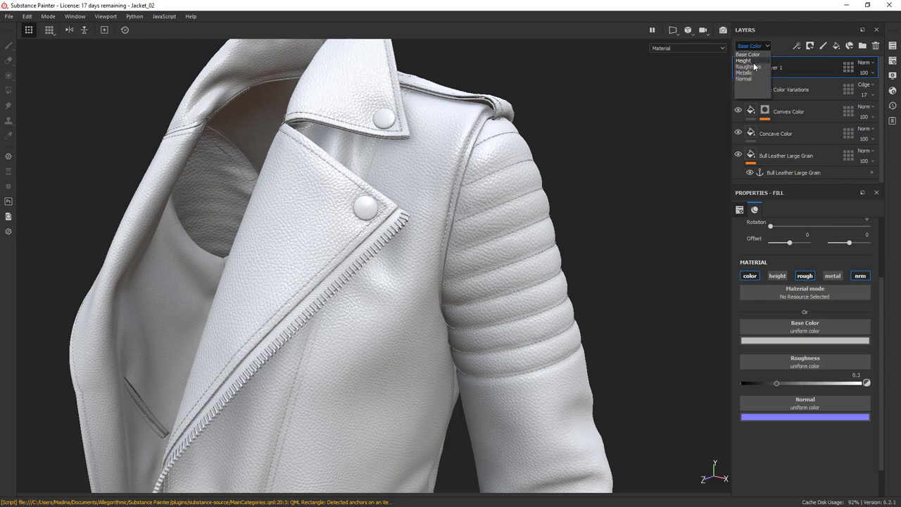
pyautogui.click(748, 78)
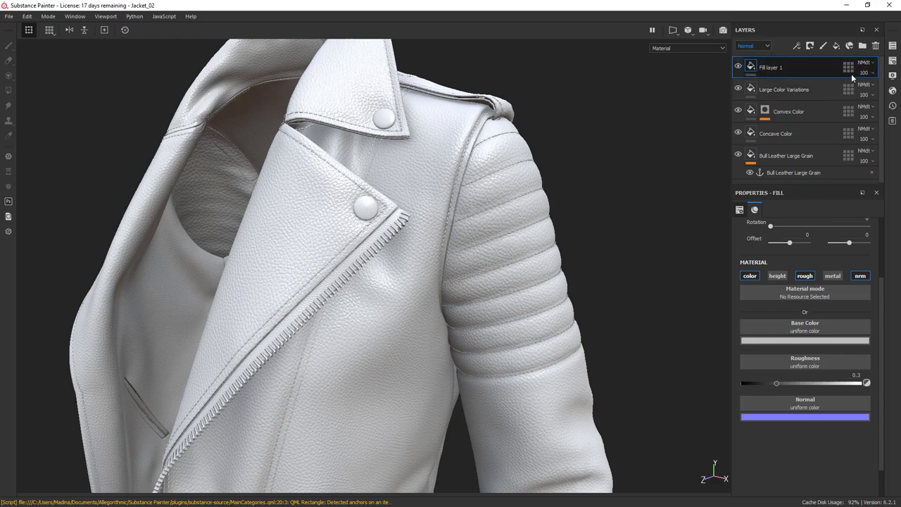
pyautogui.click(864, 66)
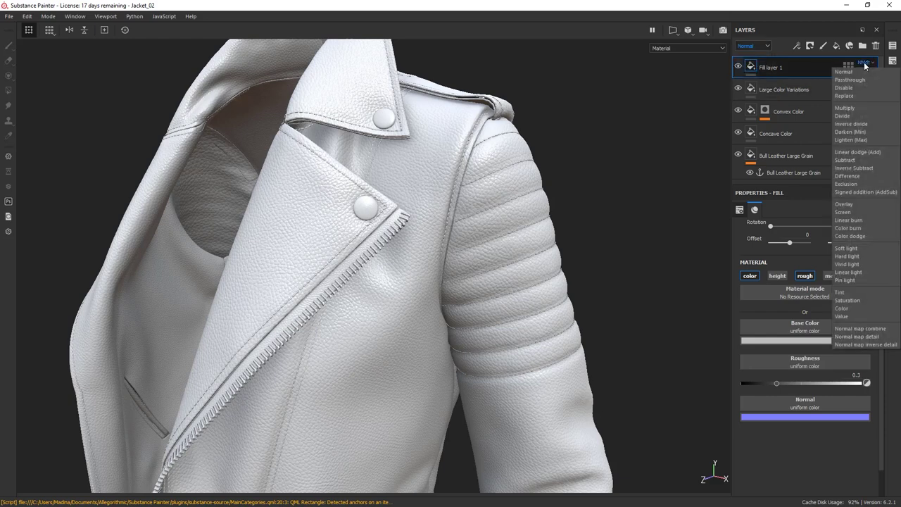
pyautogui.click(853, 92)
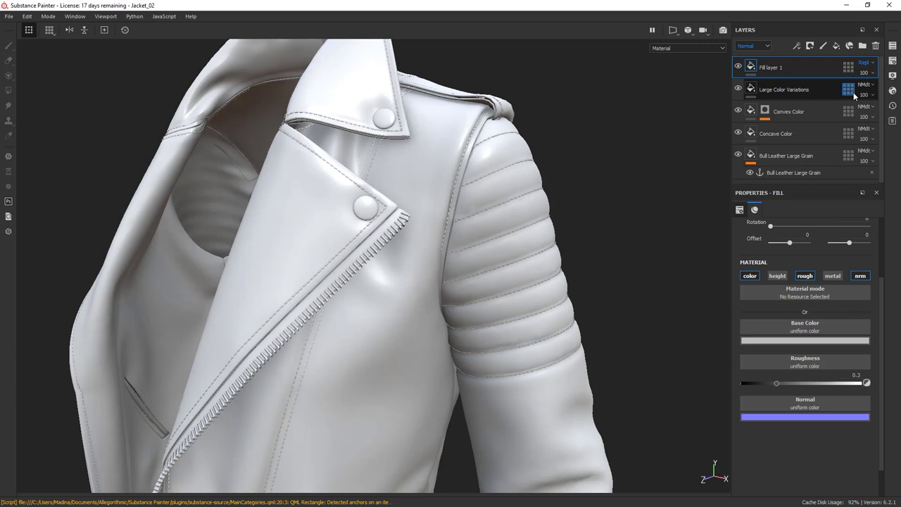
# - Add a white mask to Fill layer 1 and apply a Curvature generator to it
pyautogui.rightClick(790, 65)
pyautogui.click(778, 92)
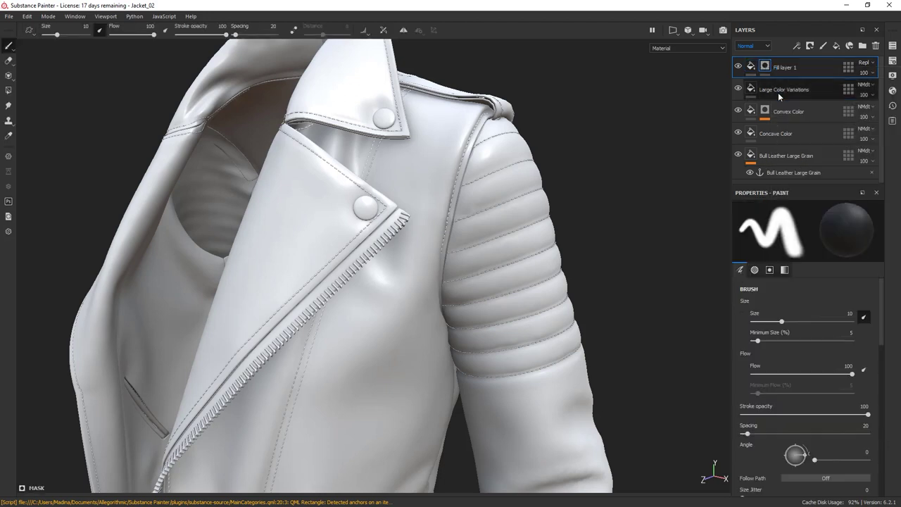
pyautogui.rightClick(764, 67)
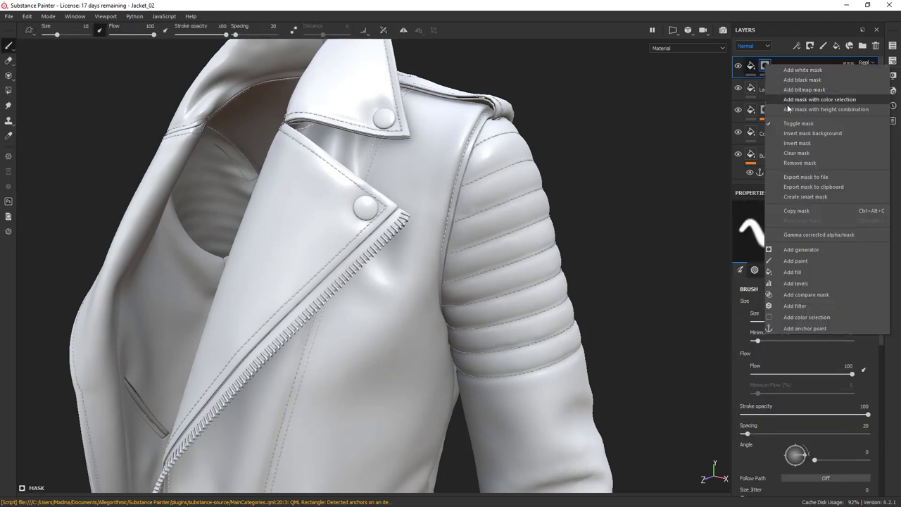
pyautogui.click(804, 249)
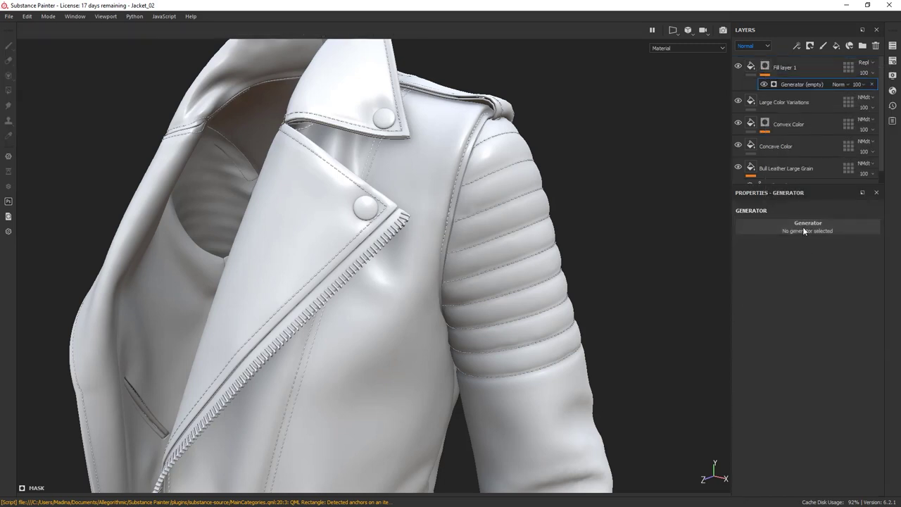
pyautogui.click(802, 226)
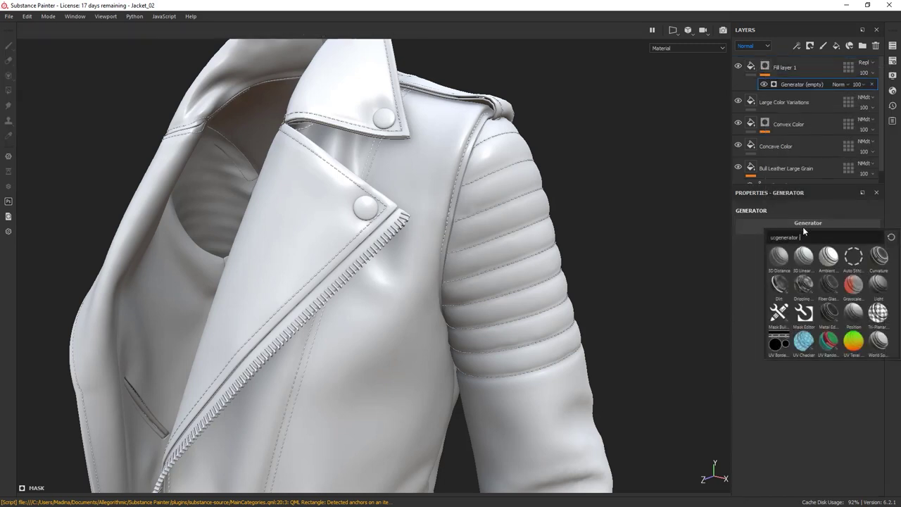
pyautogui.click(878, 259)
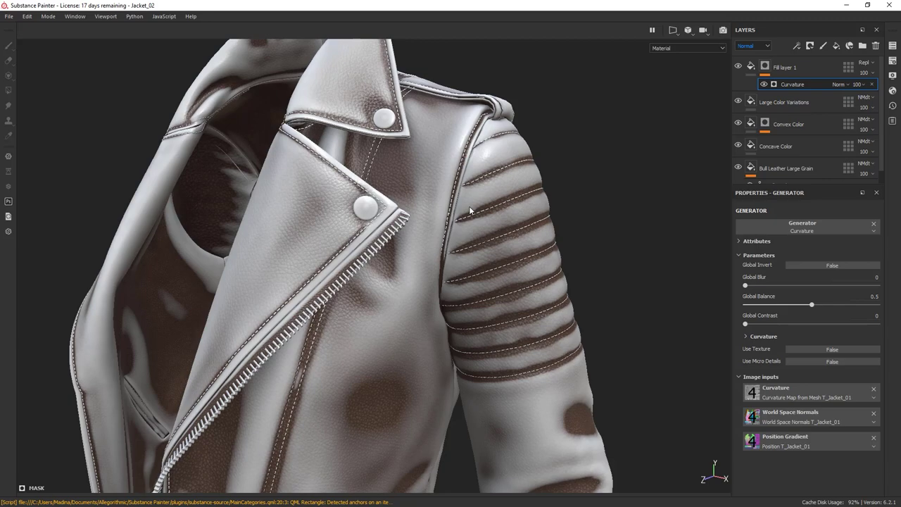
# - Preview Fill layer 1's mask and lower the Curvature generator's Global Balance to 0.27
pyautogui.click(766, 66)
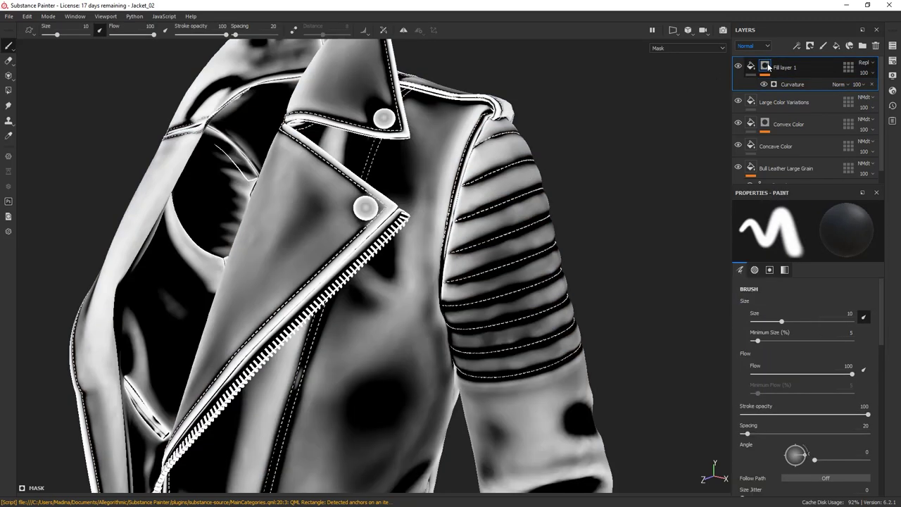
pyautogui.click(791, 84)
pyautogui.moveTo(805, 300); pyautogui.dragTo(780, 308)
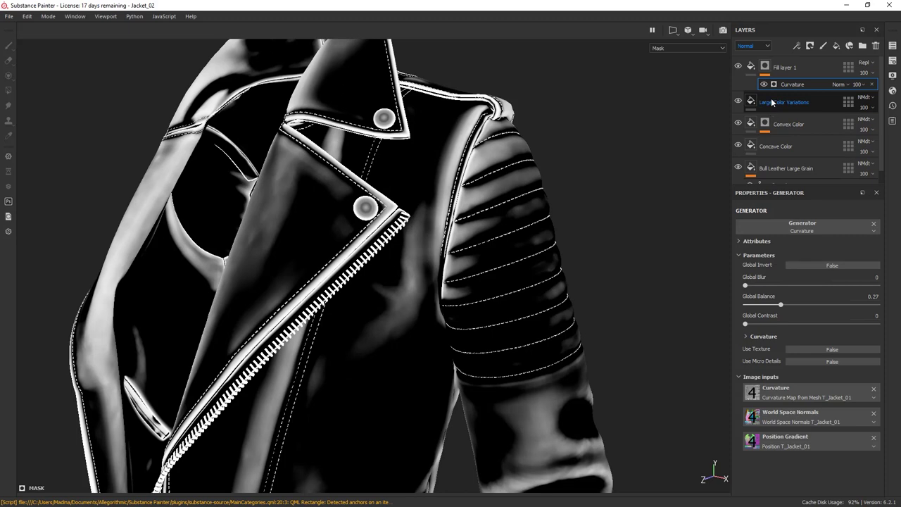
# - Set Fill layer 1's base color to a light tan, about RGB 0.530, 0.389, 0.266, starting from a reference photo sample
pyautogui.click(756, 69)
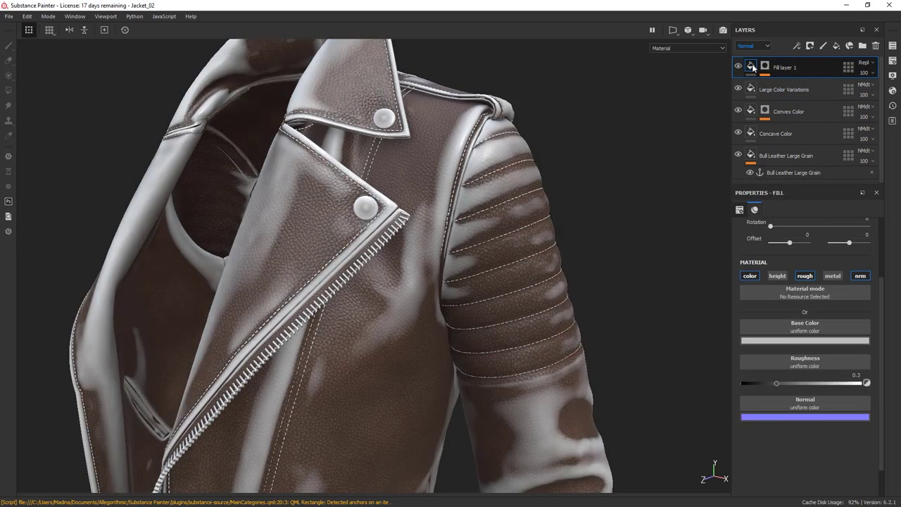
pyautogui.click(828, 341)
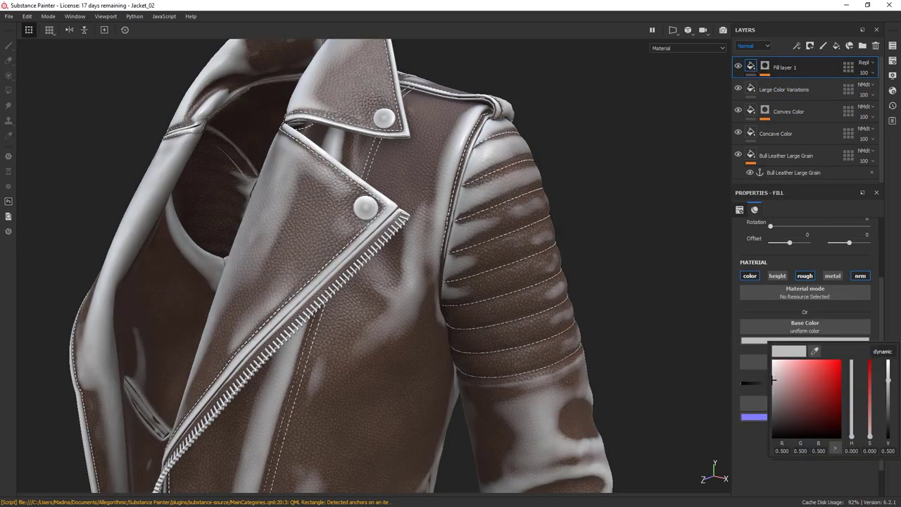
pyautogui.click(804, 341)
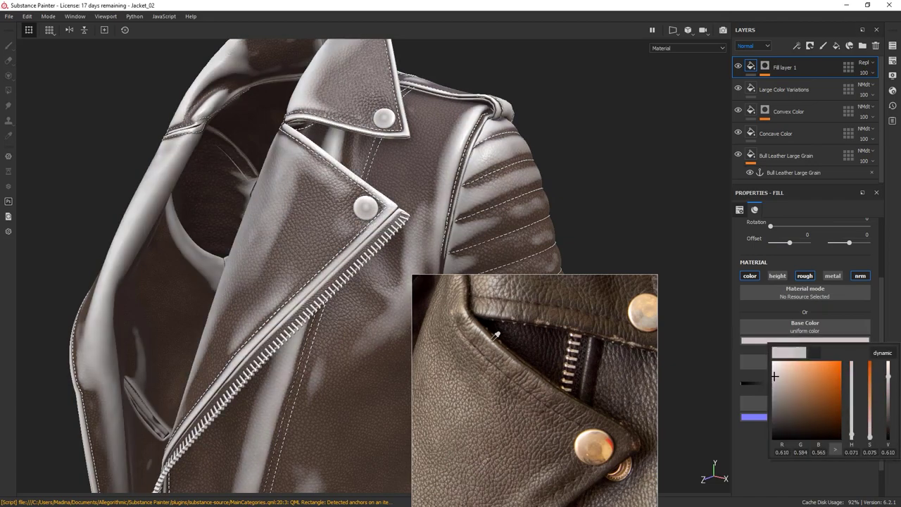
pyautogui.moveTo(870, 431)
pyautogui.mouseDown()
pyautogui.moveTo(870, 422)
pyautogui.moveTo(852, 432)
pyautogui.moveTo(870, 419)
pyautogui.mouseUp()
pyautogui.moveTo(888, 383); pyautogui.dragTo(889, 384)
pyautogui.moveTo(851, 429); pyautogui.dragTo(853, 437)
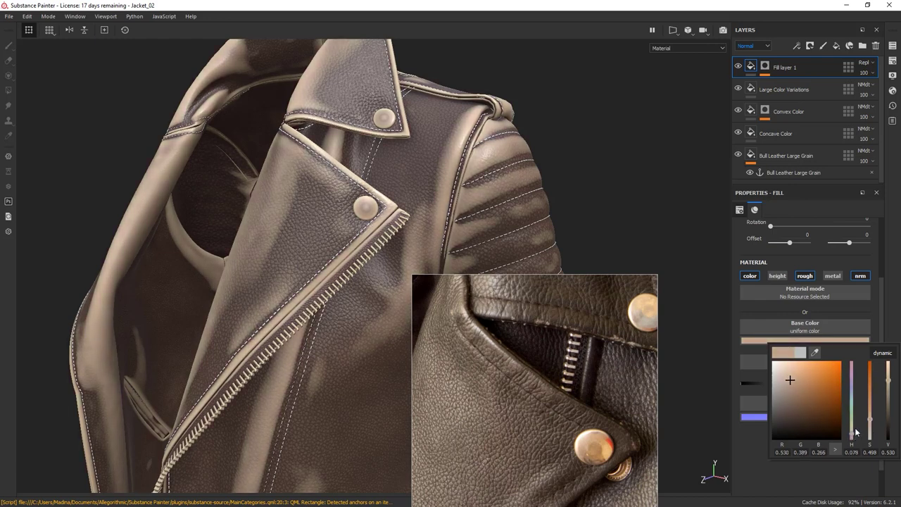
# - Lower Fill layer 1's opacity to 18 for the Base Color channel
pyautogui.click(872, 72)
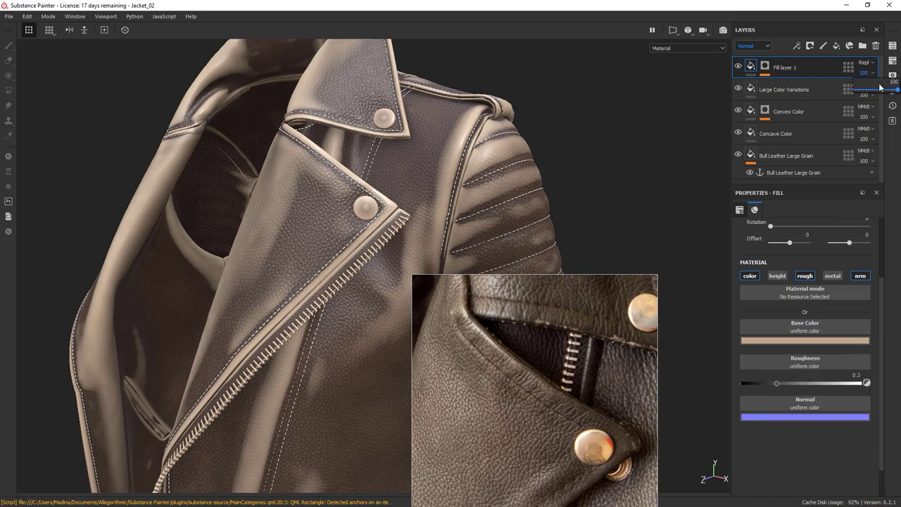
pyautogui.click(757, 48)
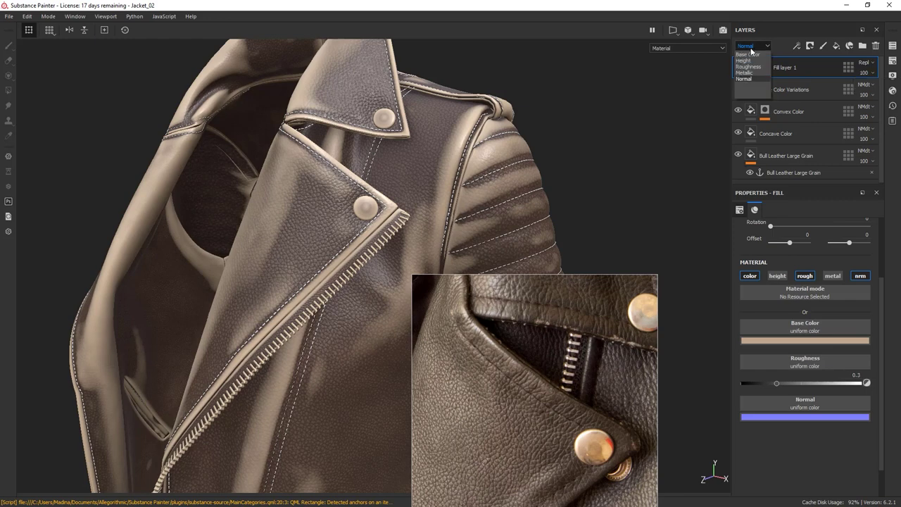
pyautogui.click(750, 54)
pyautogui.moveTo(868, 89); pyautogui.dragTo(862, 90)
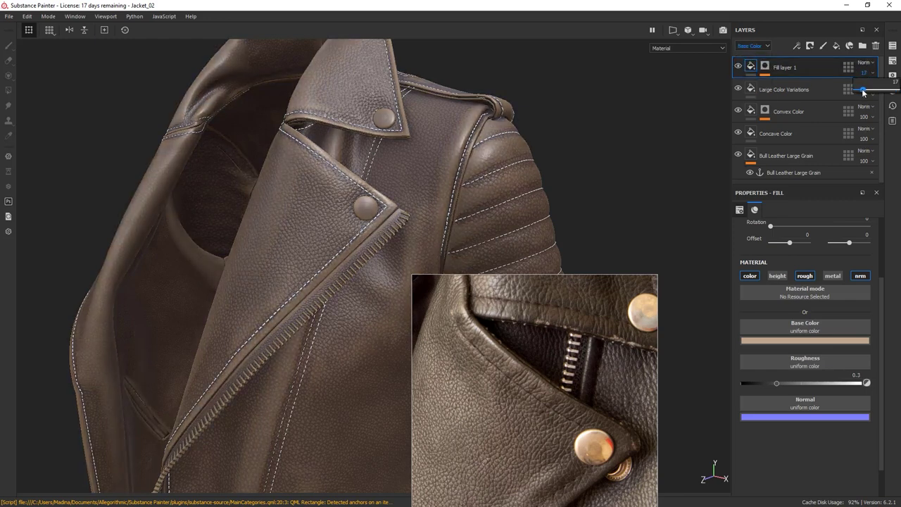
pyautogui.keyDown('alt'); pyautogui.moveTo(301, 118); pyautogui.dragTo(251, 182); pyautogui.keyUp('alt')
# - Shift the hue of Fill layer 1's tan base color slightly towards yellow, to 0.090
pyautogui.click(797, 341)
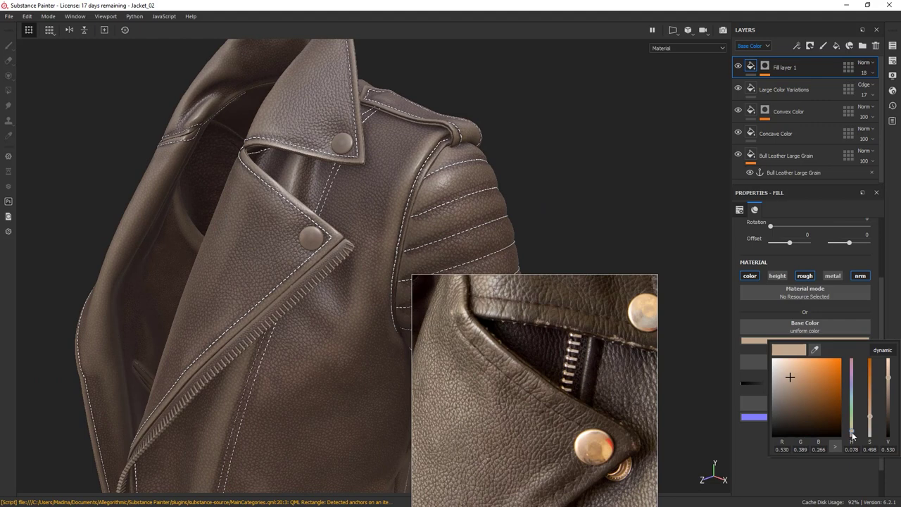
pyautogui.write('80')
pyautogui.press('Return')
pyautogui.write('90')
pyautogui.press('Return')
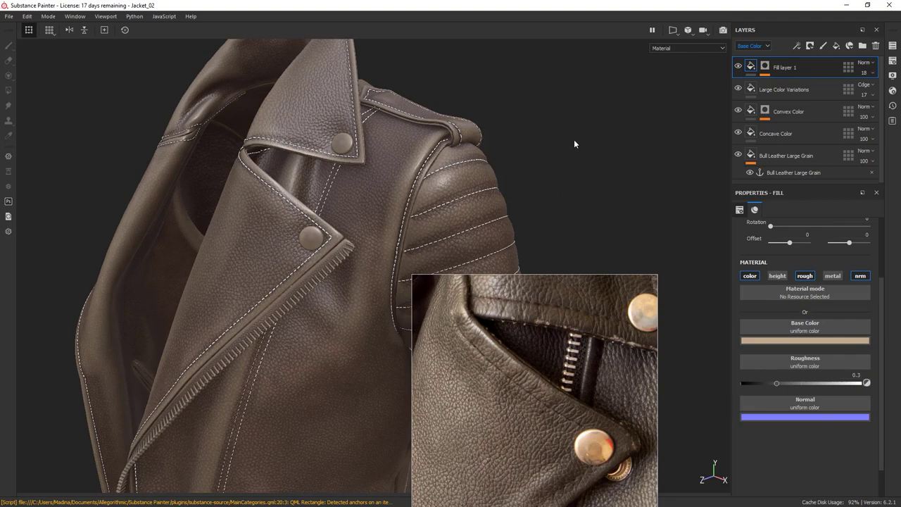
# - Move the reference photo aside and examine the lightened edges on the jacket's front, collar and sleeve from several angles
pyautogui.scroll(-5, 575, 156)
pyautogui.keyDown('alt'); pyautogui.moveTo(416, 144); pyautogui.dragTo(401, 198); pyautogui.keyUp('alt')
pyautogui.keyDown('alt'); pyautogui.moveTo(401, 199); pyautogui.dragTo(449, 204, button='right'); pyautogui.keyUp('alt')
pyautogui.keyDown('alt'); pyautogui.moveTo(449, 204); pyautogui.dragTo(380, 169, button='middle'); pyautogui.keyUp('alt')
pyautogui.moveTo(514, 424); pyautogui.dragTo(900, 378)
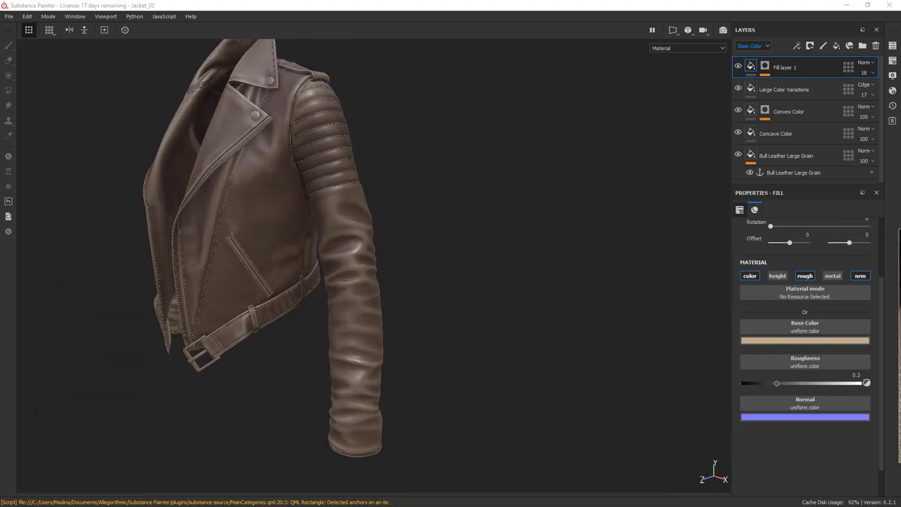
pyautogui.keyDown('alt'); pyautogui.moveTo(434, 277); pyautogui.dragTo(514, 274); pyautogui.keyUp('alt')
pyautogui.keyDown('alt'); pyautogui.moveTo(514, 275); pyautogui.dragTo(535, 267, button='middle'); pyautogui.keyUp('alt')
pyautogui.keyDown('alt'); pyautogui.moveTo(535, 268); pyautogui.dragTo(567, 221, button='right'); pyautogui.keyUp('alt')
pyautogui.keyDown('alt'); pyautogui.moveTo(567, 221); pyautogui.dragTo(456, 251); pyautogui.keyUp('alt')
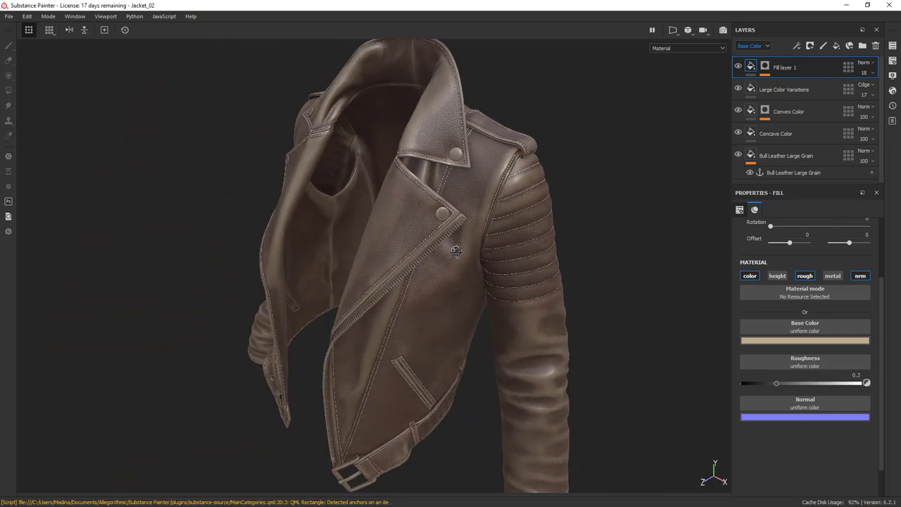
# - Lower the Global Balance of the Curvature generator in Fill layer 1's mask to 0.17
pyautogui.scroll(4, 439, 232)
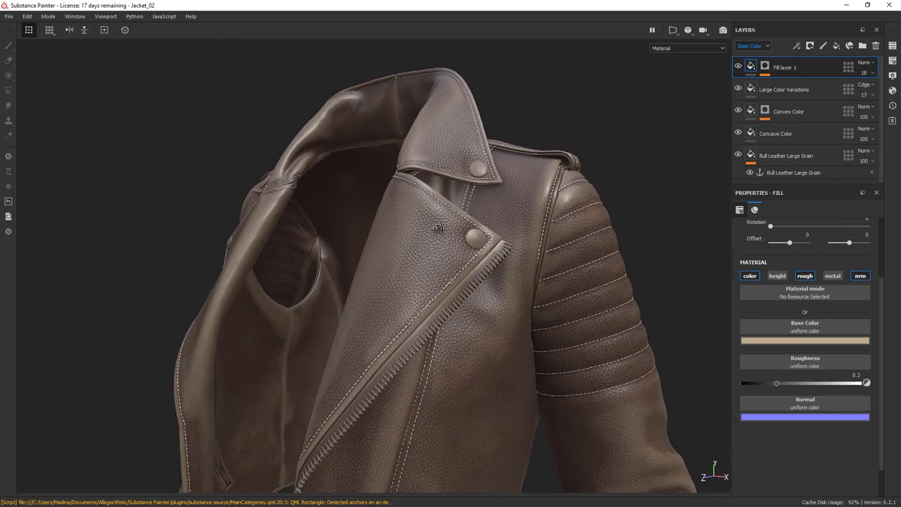
pyautogui.keyDown('alt'); pyautogui.moveTo(438, 228); pyautogui.dragTo(448, 261); pyautogui.keyUp('alt')
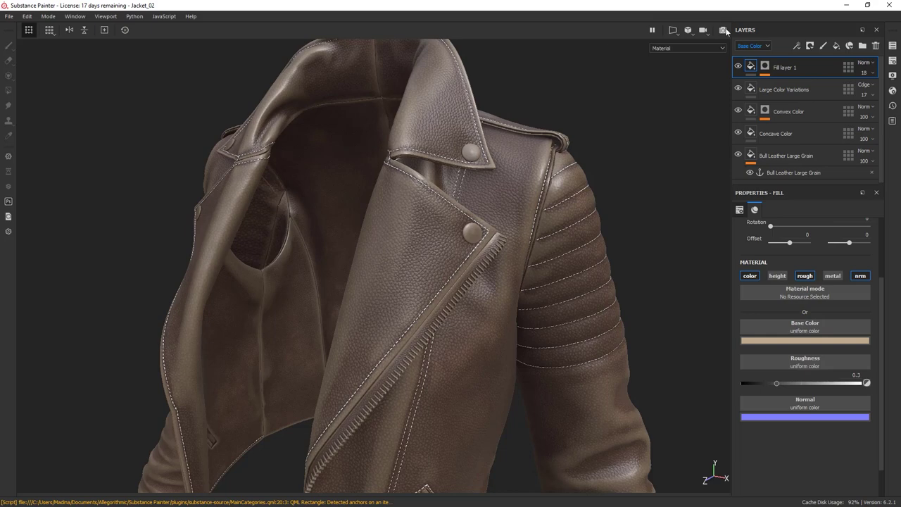
pyautogui.click(764, 69)
pyautogui.click(790, 85)
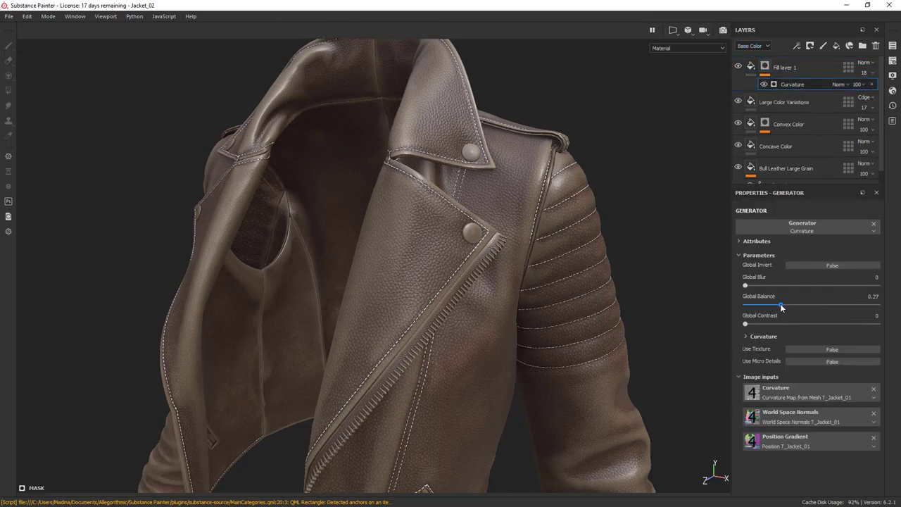
pyautogui.moveTo(780, 303); pyautogui.dragTo(769, 307)
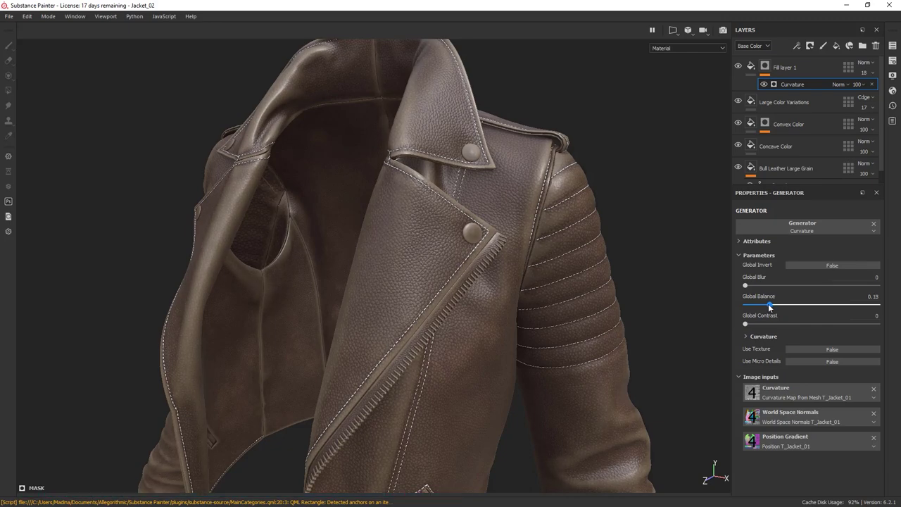
pyautogui.moveTo(768, 305); pyautogui.dragTo(766, 303)
pyautogui.scroll(-3, 468, 235)
pyautogui.keyDown('alt'); pyautogui.moveTo(469, 235); pyautogui.dragTo(447, 210); pyautogui.keyUp('alt')
pyautogui.scroll(1, 446, 210)
# - Inspect Fill layer 1's mask on its own, set its Curvature generator's Global Blur to 0.1, and return to the material view
pyautogui.keyDown('alt'); pyautogui.click(765, 67); pyautogui.keyUp('alt')
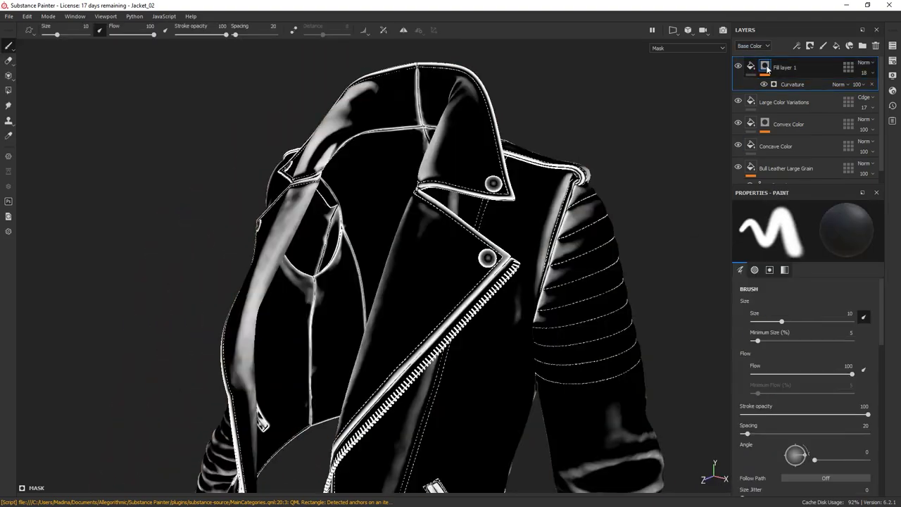
pyautogui.keyDown('alt'); pyautogui.moveTo(598, 236); pyautogui.dragTo(173, 204, button='right'); pyautogui.keyUp('alt')
pyautogui.keyDown('alt'); pyautogui.moveTo(442, 126); pyautogui.dragTo(788, 199); pyautogui.keyUp('alt')
pyautogui.click(791, 85)
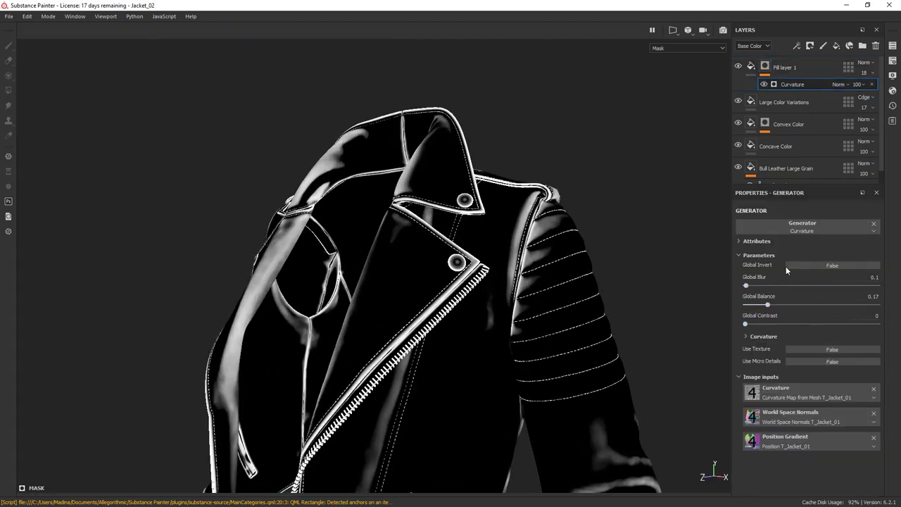
pyautogui.click(750, 67)
pyautogui.keyDown('alt'); pyautogui.moveTo(703, 193); pyautogui.dragTo(622, 191); pyautogui.keyUp('alt')
pyautogui.keyDown('alt'); pyautogui.moveTo(621, 179); pyautogui.dragTo(647, 259, button='right'); pyautogui.keyUp('alt')
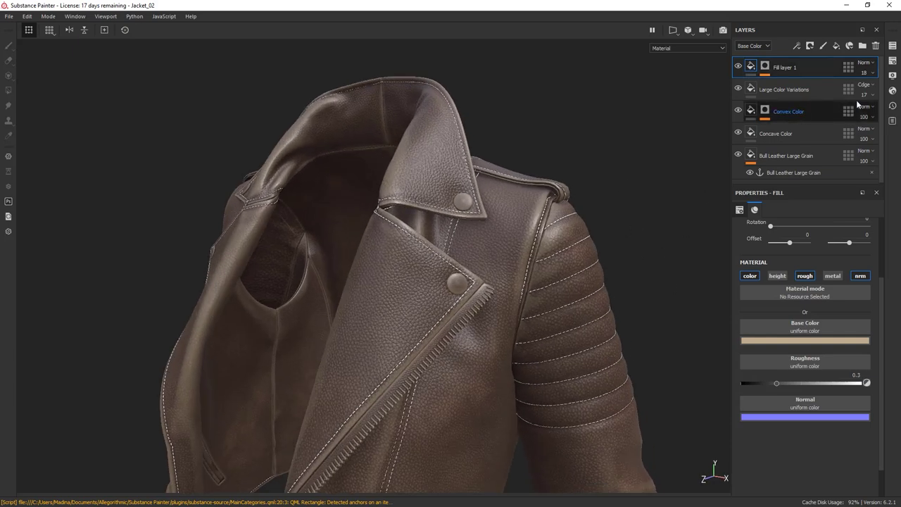
# - Lower Fill layer 1's opacity to 13 for the Base Color channel
pyautogui.click(871, 74)
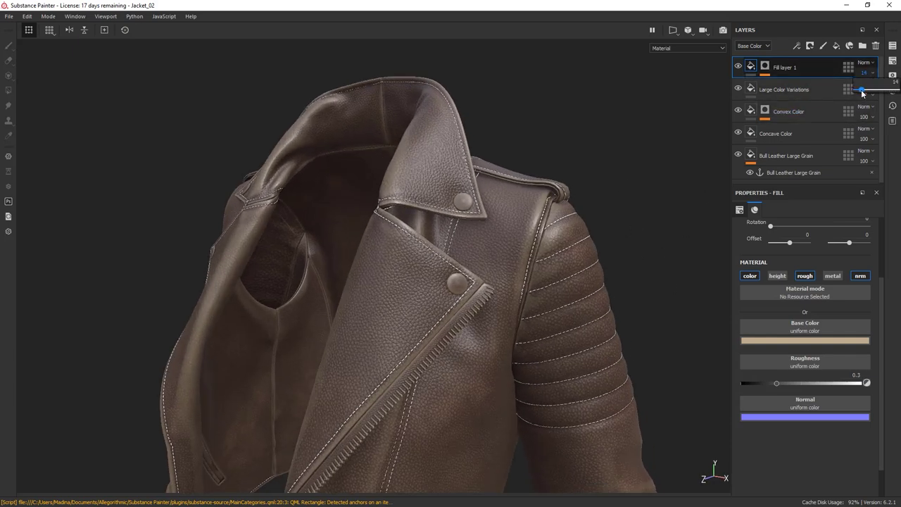
pyautogui.moveTo(861, 90); pyautogui.dragTo(860, 90)
pyautogui.keyDown('alt'); pyautogui.moveTo(514, 204); pyautogui.dragTo(430, 302, button='right'); pyautogui.keyUp('alt')
pyautogui.keyDown('alt'); pyautogui.moveTo(430, 301); pyautogui.dragTo(416, 285); pyautogui.keyUp('alt')
pyautogui.keyDown('shift'); pyautogui.moveTo(415, 285); pyautogui.dragTo(453, 283, button='right'); pyautogui.keyUp('shift')
pyautogui.keyDown('alt'); pyautogui.moveTo(453, 283); pyautogui.dragTo(528, 229); pyautogui.keyUp('alt')
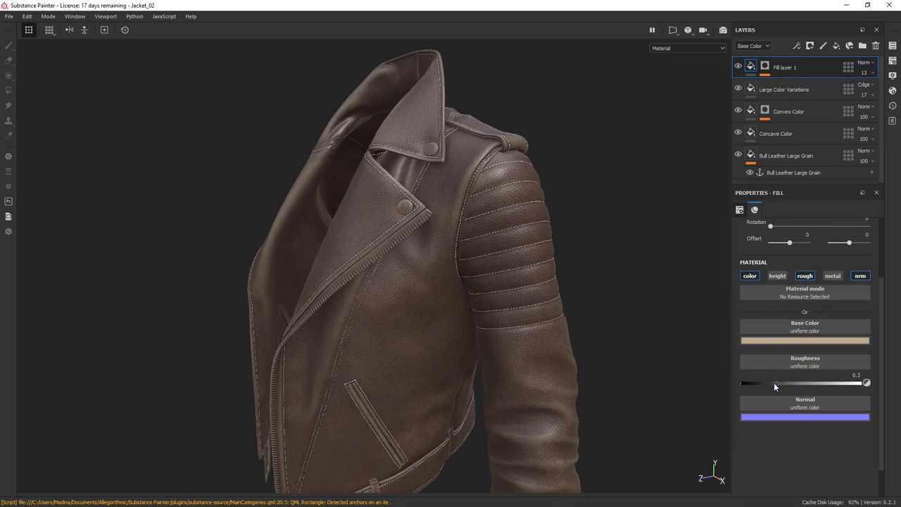
# - Raise Fill layer 1's roughness to 0.3813
pyautogui.keyDown('alt'); pyautogui.moveTo(440, 289); pyautogui.dragTo(468, 272); pyautogui.keyUp('alt')
pyautogui.keyDown('alt'); pyautogui.moveTo(468, 272); pyautogui.dragTo(514, 278, button='right'); pyautogui.keyUp('alt')
pyautogui.moveTo(778, 383); pyautogui.dragTo(787, 384)
# - Examine the edge color and sheen on the jacket's front, sleeves, lining and collar from several angles and distances
pyautogui.keyDown('alt'); pyautogui.moveTo(618, 321); pyautogui.dragTo(513, 275); pyautogui.keyUp('alt')
pyautogui.keyDown('alt'); pyautogui.moveTo(513, 275); pyautogui.dragTo(450, 226, button='right'); pyautogui.keyUp('alt')
pyautogui.keyDown('alt'); pyautogui.moveTo(450, 225); pyautogui.dragTo(408, 190, button='middle'); pyautogui.keyUp('alt')
pyautogui.keyDown('alt'); pyautogui.moveTo(408, 190); pyautogui.dragTo(450, 183); pyautogui.keyUp('alt')
pyautogui.keyDown('alt'); pyautogui.moveTo(451, 183); pyautogui.dragTo(417, 236, button='right'); pyautogui.keyUp('alt')
pyautogui.keyDown('alt'); pyautogui.moveTo(563, 250); pyautogui.dragTo(547, 57, button='middle'); pyautogui.keyUp('alt')
pyautogui.keyDown('alt'); pyautogui.moveTo(492, 127); pyautogui.dragTo(535, 113, button='right'); pyautogui.keyUp('alt')
pyautogui.keyDown('alt'); pyautogui.moveTo(535, 113); pyautogui.dragTo(436, 176); pyautogui.keyUp('alt')
pyautogui.keyDown('alt'); pyautogui.moveTo(437, 176); pyautogui.dragTo(392, 155, button='middle'); pyautogui.keyUp('alt')
pyautogui.keyDown('alt'); pyautogui.moveTo(393, 154); pyautogui.dragTo(450, 204); pyautogui.keyUp('alt')
pyautogui.keyDown('alt'); pyautogui.moveTo(451, 204); pyautogui.dragTo(398, 207, button='right'); pyautogui.keyUp('alt')
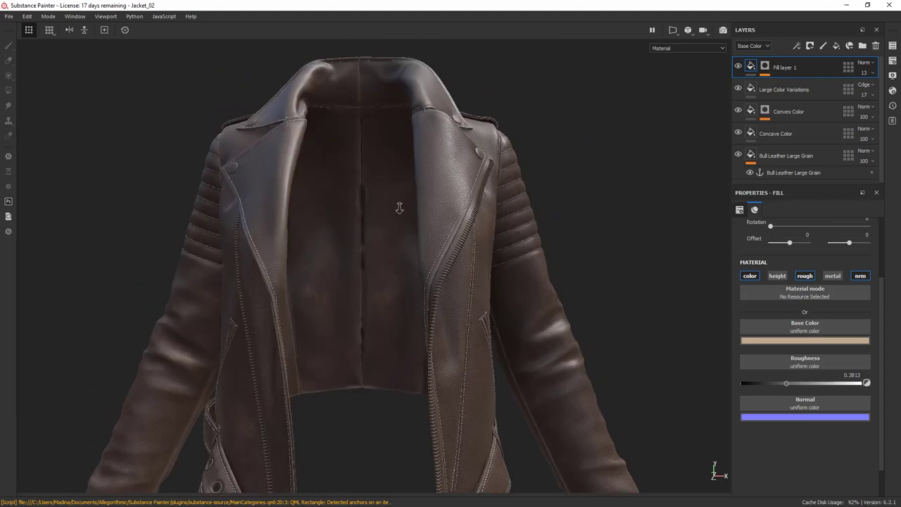
pyautogui.keyDown('alt'); pyautogui.moveTo(398, 207); pyautogui.dragTo(331, 211); pyautogui.keyUp('alt')
pyautogui.keyDown('alt'); pyautogui.moveTo(330, 211); pyautogui.dragTo(455, 147, button='right'); pyautogui.keyUp('alt')
pyautogui.keyDown('alt'); pyautogui.moveTo(455, 148); pyautogui.dragTo(479, 209, button='middle'); pyautogui.keyUp('alt')
pyautogui.moveTo(479, 209)
pyautogui.keyDown('alt'); pyautogui.mouseDown(button='right')
pyautogui.moveTo(665, 226)
pyautogui.moveTo(543, 266)
pyautogui.moveTo(532, 252)
pyautogui.mouseUp(button='right'); pyautogui.keyUp('alt')
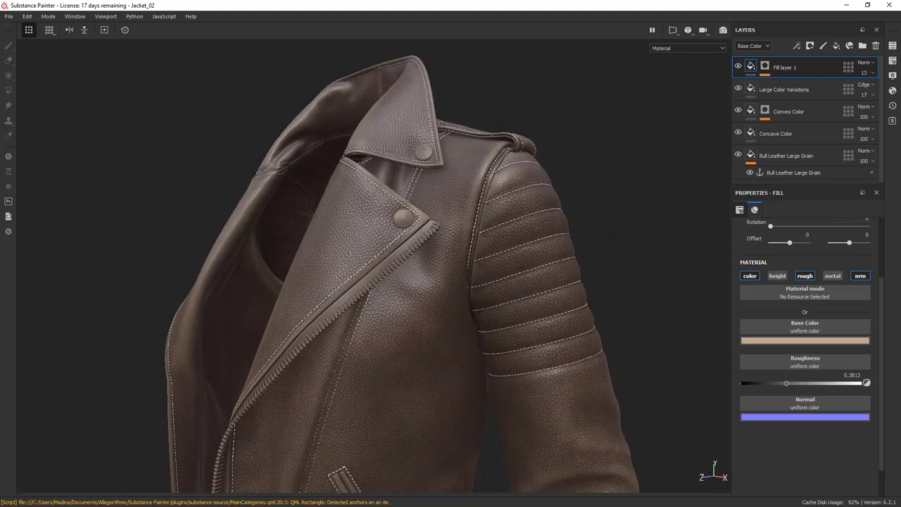
# - Rename Fill layer 1 as Yellow Edges with Flat Normal
pyautogui.doubleClick(781, 68)
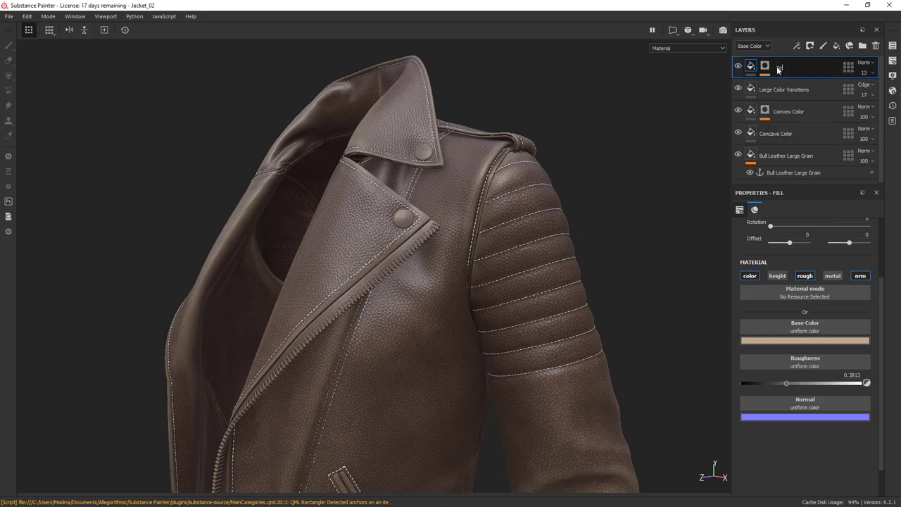
pyautogui.write('Yellow Edges with Flat Normal')
pyautogui.press('Return')
# - Set the opacity of the Yellow Edges with Flat Normal layer to 80 for the Normal channel
pyautogui.keyDown('alt'); pyautogui.moveTo(517, 155); pyautogui.dragTo(585, 169, button='right'); pyautogui.keyUp('alt')
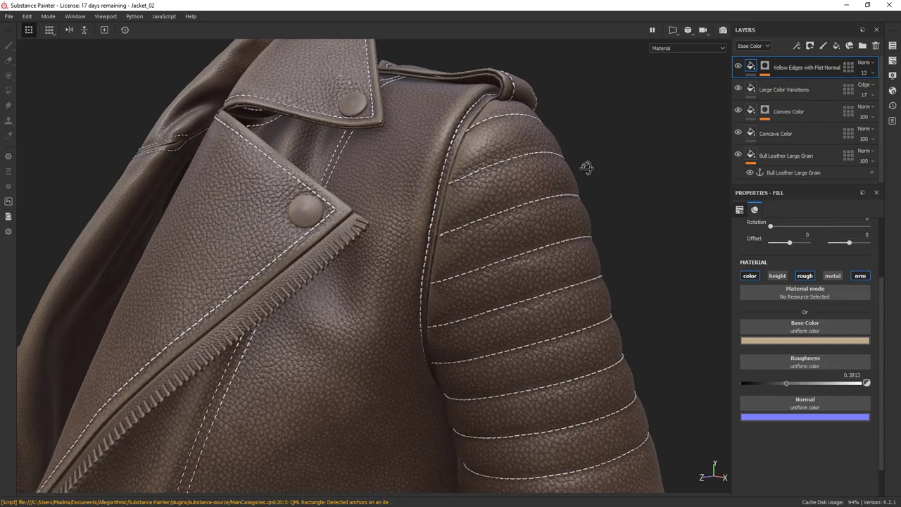
pyautogui.keyDown('alt'); pyautogui.moveTo(585, 169); pyautogui.dragTo(603, 149); pyautogui.keyUp('alt')
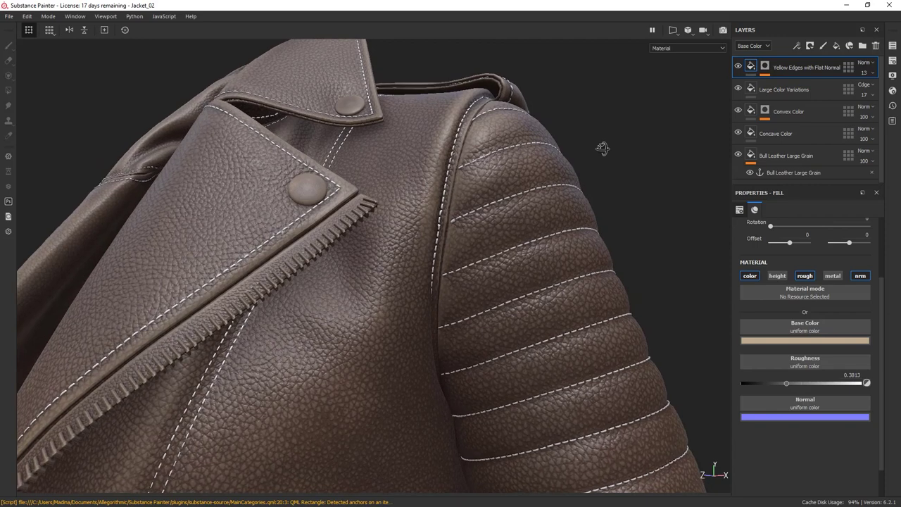
pyautogui.click(754, 47)
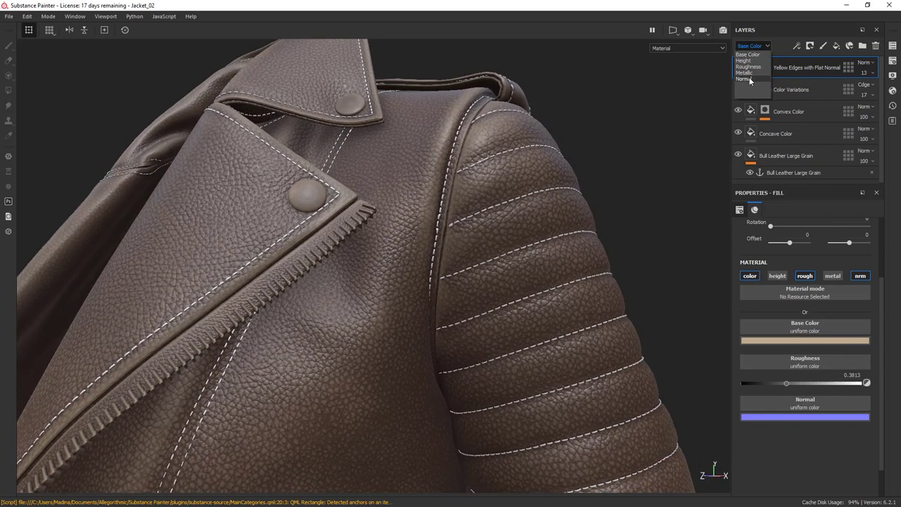
pyautogui.click(748, 78)
pyautogui.click(864, 73)
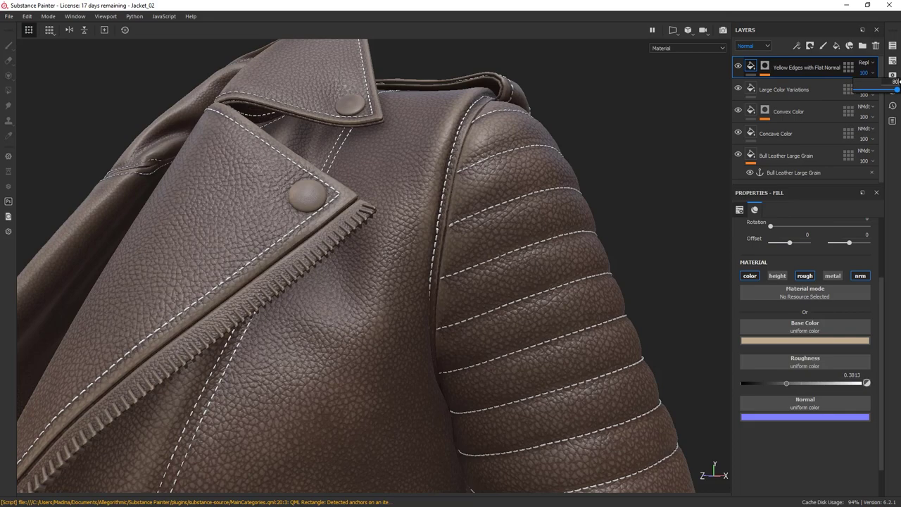
pyautogui.click(597, 178)
# - Examine the smoothed grain on the worn edges of the lapel, shoulder, belt and sleeve folds from several angles
pyautogui.keyDown('alt'); pyautogui.moveTo(598, 178); pyautogui.dragTo(420, 163, button='right'); pyautogui.keyUp('alt')
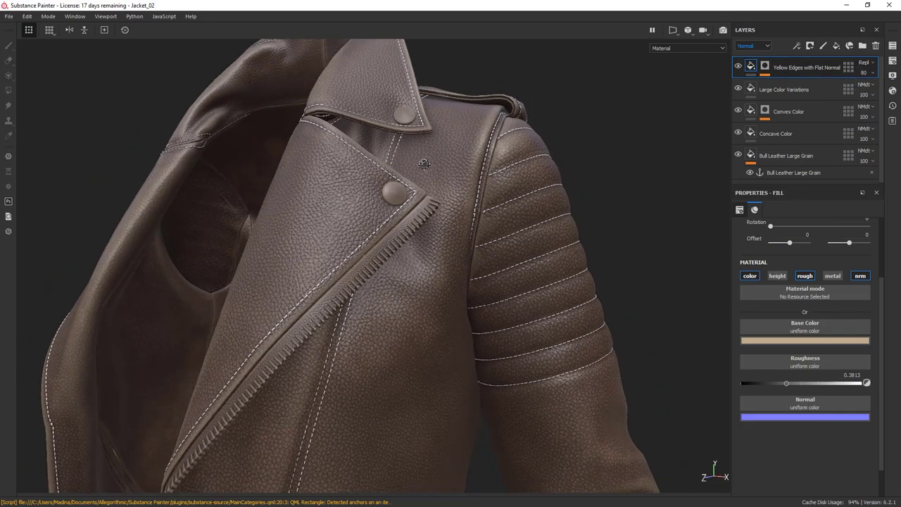
pyautogui.moveTo(420, 162)
pyautogui.keyDown('alt'); pyautogui.mouseDown()
pyautogui.moveTo(360, 165)
pyautogui.moveTo(430, 170)
pyautogui.mouseUp(); pyautogui.keyUp('alt')
pyautogui.keyDown('alt'); pyautogui.moveTo(430, 170); pyautogui.dragTo(358, 263, button='right'); pyautogui.keyUp('alt')
pyautogui.keyDown('alt'); pyautogui.moveTo(358, 263); pyautogui.dragTo(469, 239, button='middle'); pyautogui.keyUp('alt')
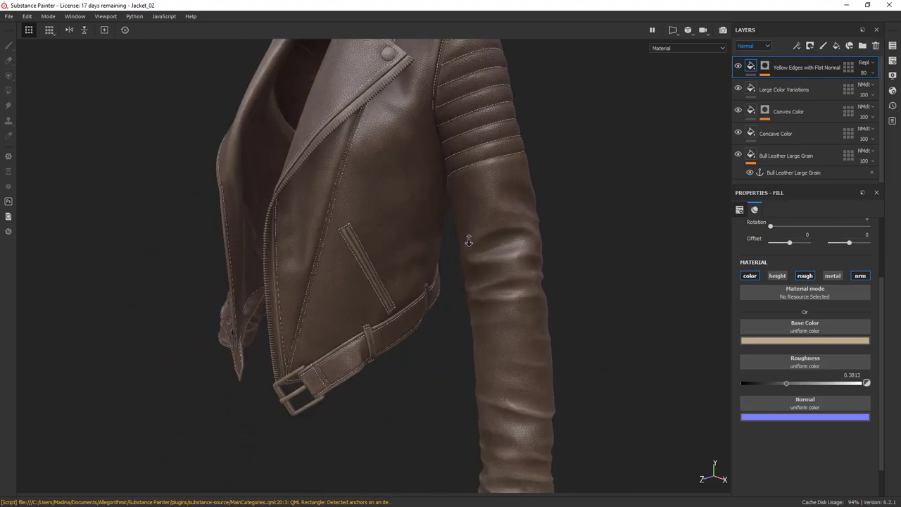
pyautogui.keyDown('alt'); pyautogui.moveTo(469, 240); pyautogui.dragTo(570, 270); pyautogui.keyUp('alt')
pyautogui.keyDown('alt'); pyautogui.moveTo(464, 264); pyautogui.dragTo(504, 237, button='right'); pyautogui.keyUp('alt')
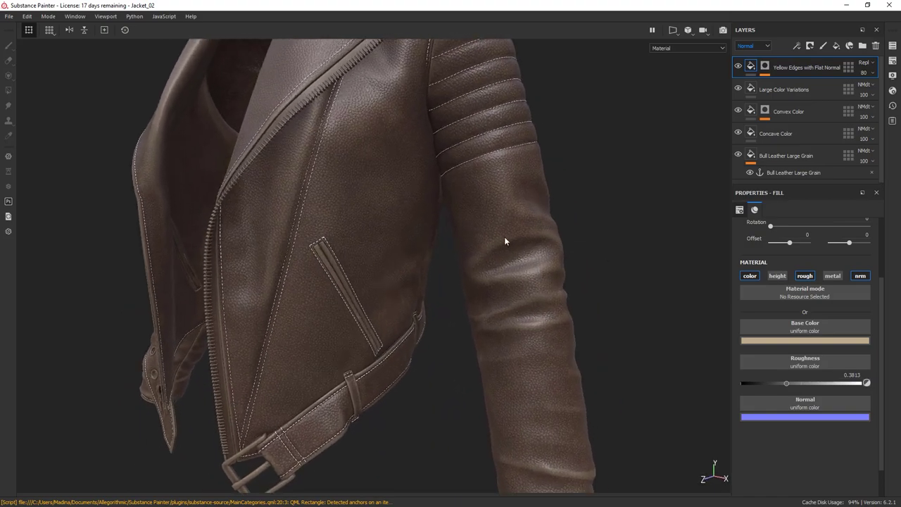
pyautogui.scroll(-3, 541, 395)
pyautogui.keyDown('alt'); pyautogui.moveTo(541, 394); pyautogui.dragTo(344, 144); pyautogui.keyUp('alt')
pyautogui.keyDown('alt'); pyautogui.moveTo(420, 138); pyautogui.dragTo(458, 169, button='right'); pyautogui.keyUp('alt')
pyautogui.keyDown('alt'); pyautogui.moveTo(458, 169); pyautogui.dragTo(428, 129, button='middle'); pyautogui.keyUp('alt')
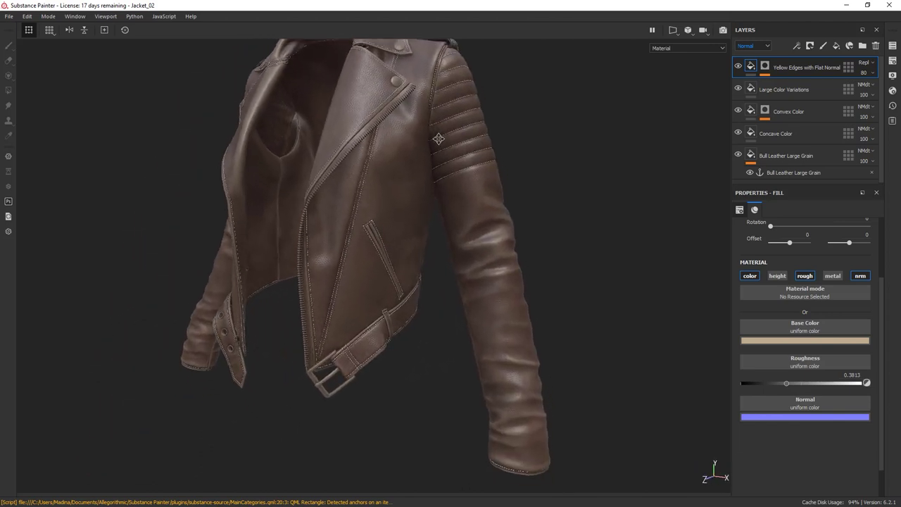
# - Display only the Base Color channel in the viewport and look closely at the lightened sleeve folds
pyautogui.click(681, 46)
pyautogui.click(669, 75)
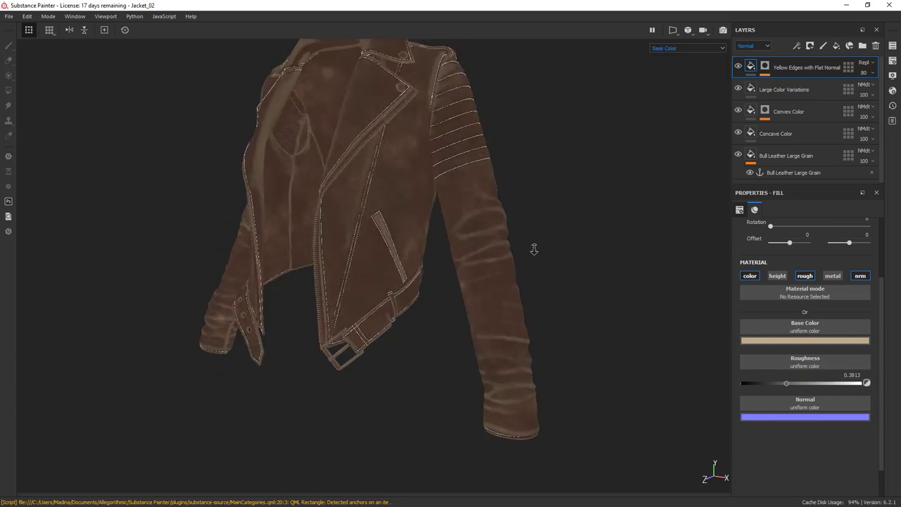
pyautogui.scroll(4, 591, 261)
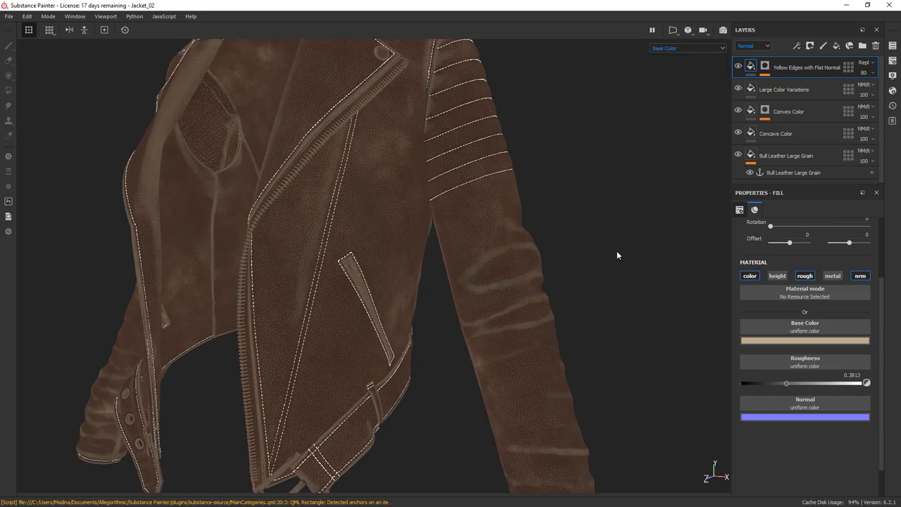
# - Add a paint effect above Curvature in the Yellow Edges layer's mask and activate the brush for it
pyautogui.click(765, 67)
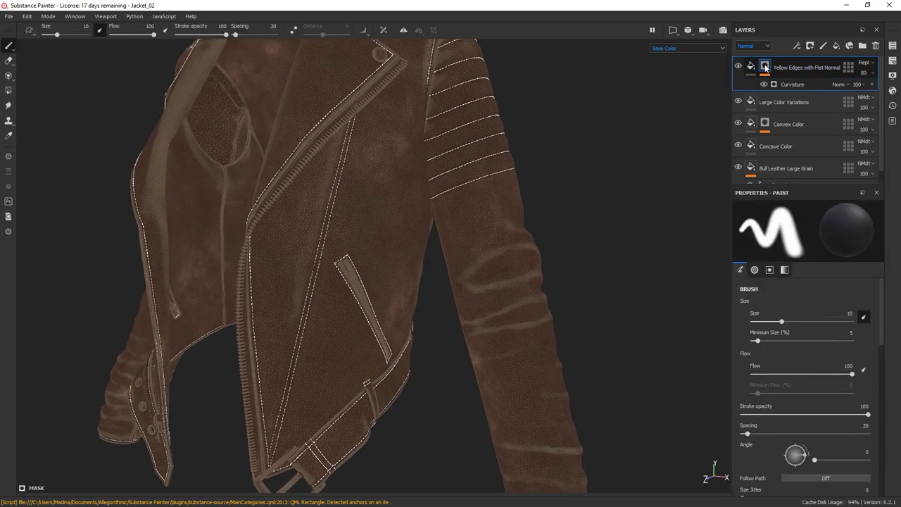
pyautogui.rightClick(764, 68)
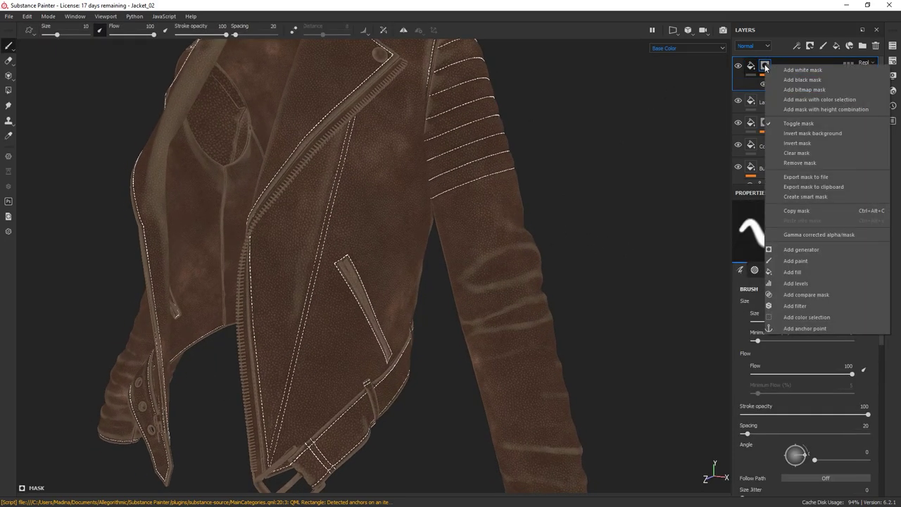
pyautogui.click(795, 260)
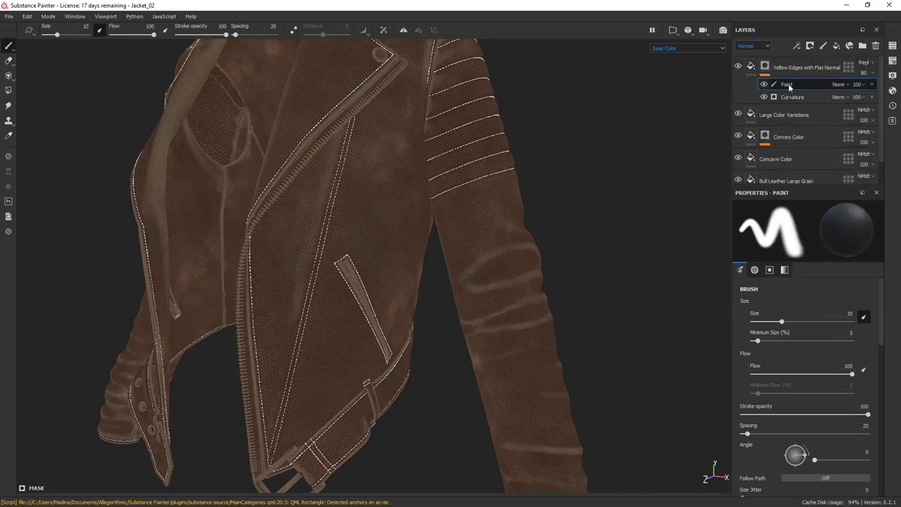
pyautogui.click(8, 47)
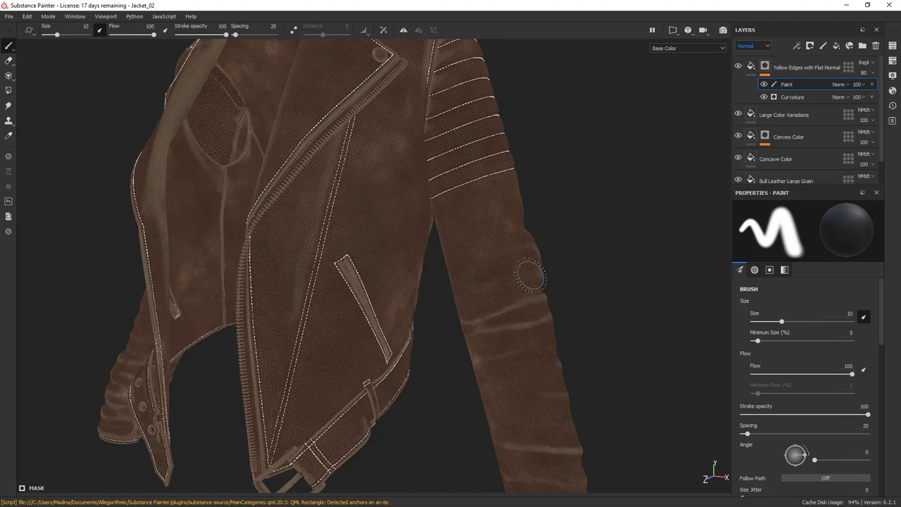
# - Paint the light edge color out of the mask along the folds on the sleeve's elbow and outer forearm
pyautogui.keyDown('alt'); pyautogui.moveTo(563, 239); pyautogui.dragTo(626, 200); pyautogui.keyUp('alt')
pyautogui.moveTo(612, 204)
pyautogui.keyDown('alt'); pyautogui.mouseDown(button='middle')
pyautogui.moveTo(549, 213)
pyautogui.moveTo(501, 109)
pyautogui.mouseUp(button='middle'); pyautogui.keyUp('alt')
pyautogui.keyDown('alt'); pyautogui.moveTo(424, 244); pyautogui.dragTo(555, 188, button='right'); pyautogui.keyUp('alt')
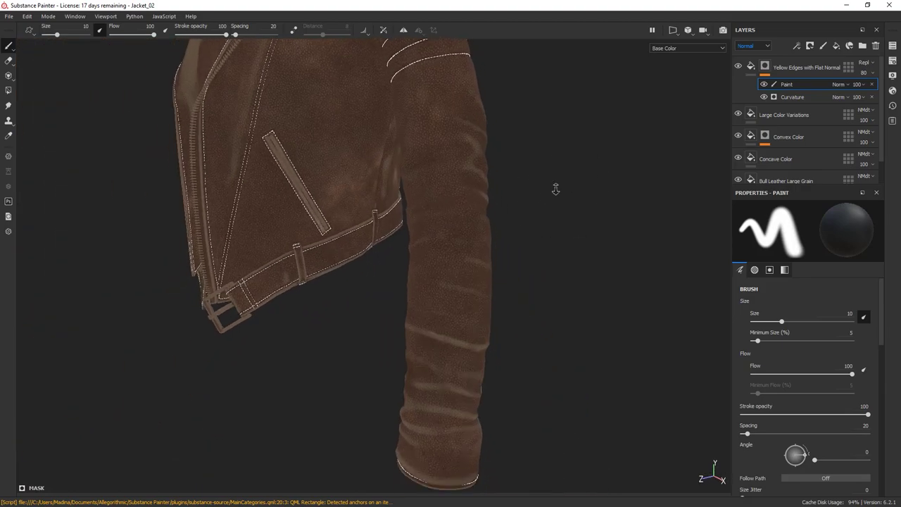
pyautogui.moveTo(555, 188)
pyautogui.keyDown('alt'); pyautogui.mouseDown()
pyautogui.moveTo(273, 200)
pyautogui.moveTo(407, 274)
pyautogui.mouseUp(); pyautogui.keyUp('alt')
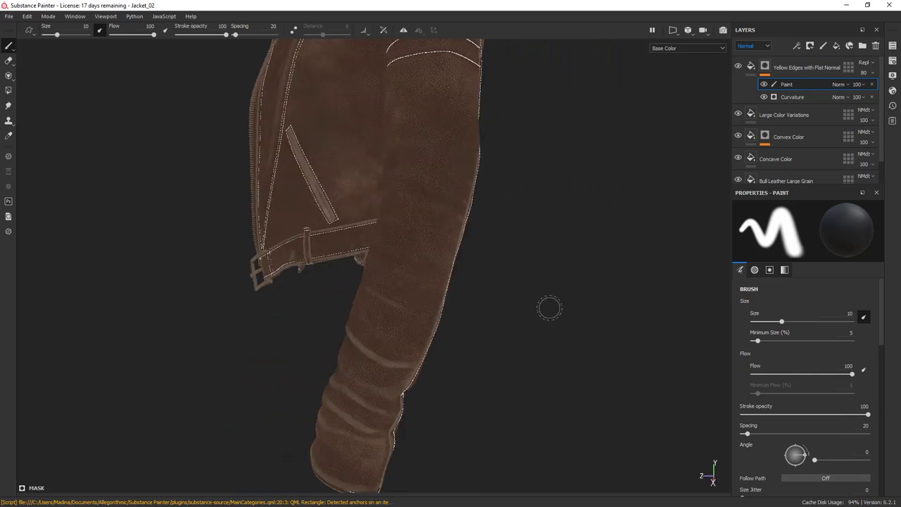
pyautogui.keyDown('alt'); pyautogui.moveTo(550, 307); pyautogui.dragTo(402, 233); pyautogui.keyUp('alt')
pyautogui.moveTo(529, 308)
pyautogui.keyDown('alt'); pyautogui.mouseDown()
pyautogui.moveTo(352, 261)
pyautogui.moveTo(609, 302)
pyautogui.moveTo(366, 282)
pyautogui.moveTo(411, 203)
pyautogui.moveTo(239, 172)
pyautogui.mouseUp(); pyautogui.keyUp('alt')
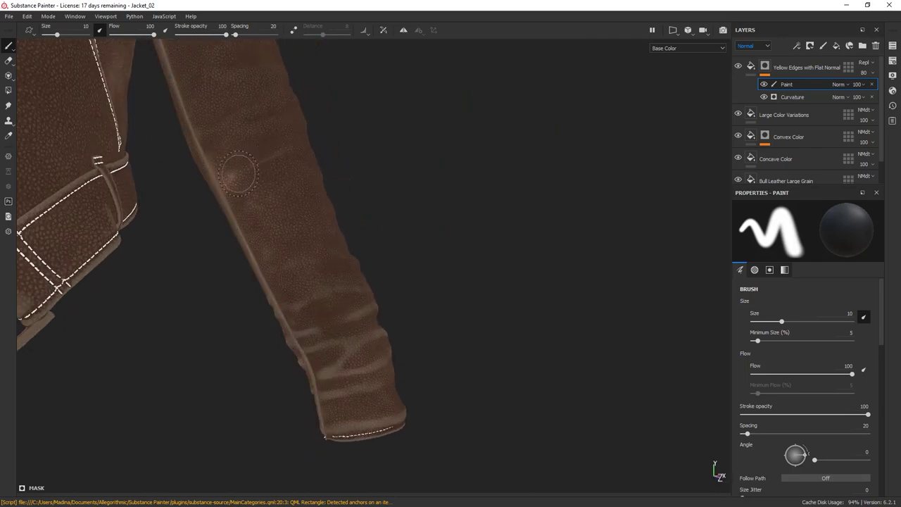
# - Mask out the light folds on the sleeve's inner and rear sides, working from near the cuff up towards the armpit
pyautogui.keyDown('alt'); pyautogui.moveTo(478, 251); pyautogui.dragTo(314, 290); pyautogui.keyUp('alt')
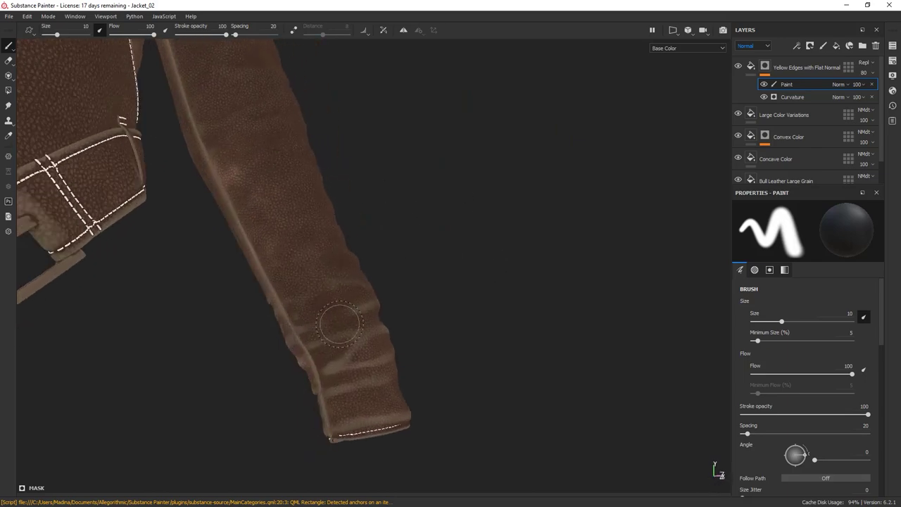
pyautogui.keyDown('alt'); pyautogui.moveTo(409, 390); pyautogui.dragTo(396, 347); pyautogui.keyUp('alt')
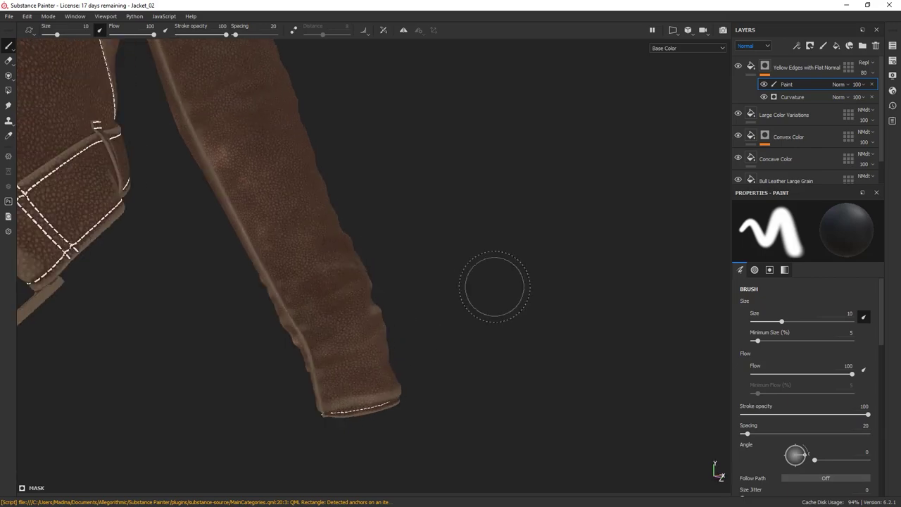
pyautogui.keyDown('alt'); pyautogui.moveTo(495, 286); pyautogui.dragTo(337, 299); pyautogui.keyUp('alt')
pyautogui.keyDown('alt'); pyautogui.moveTo(383, 241); pyautogui.dragTo(353, 246); pyautogui.keyUp('alt')
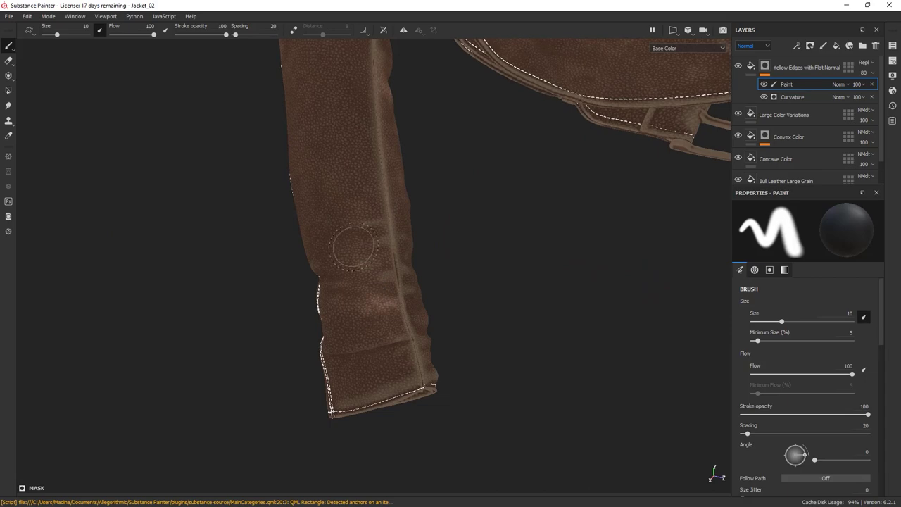
pyautogui.moveTo(375, 355)
pyautogui.keyDown('alt'); pyautogui.mouseDown()
pyautogui.moveTo(235, 366)
pyautogui.moveTo(212, 205)
pyautogui.moveTo(470, 185)
pyautogui.mouseUp(); pyautogui.keyUp('alt')
pyautogui.scroll(3, 470, 185)
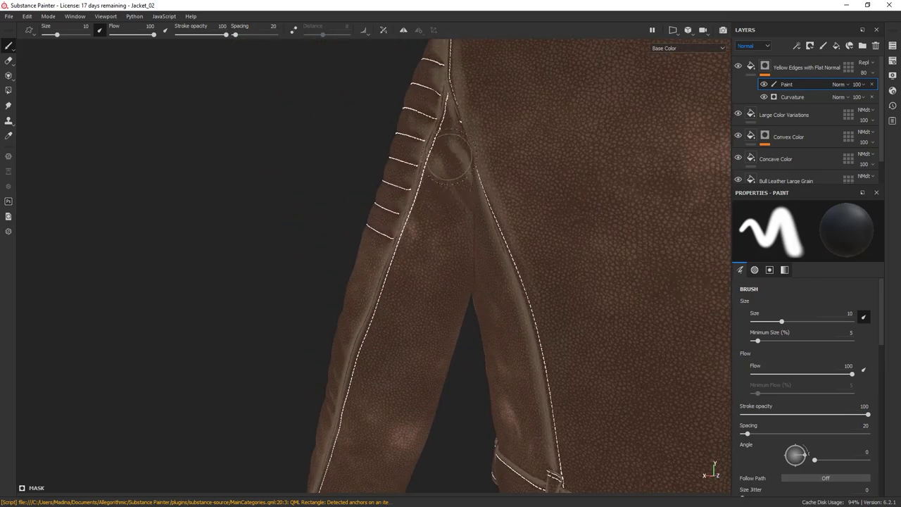
pyautogui.keyDown('alt'); pyautogui.moveTo(470, 314); pyautogui.dragTo(438, 184); pyautogui.keyUp('alt')
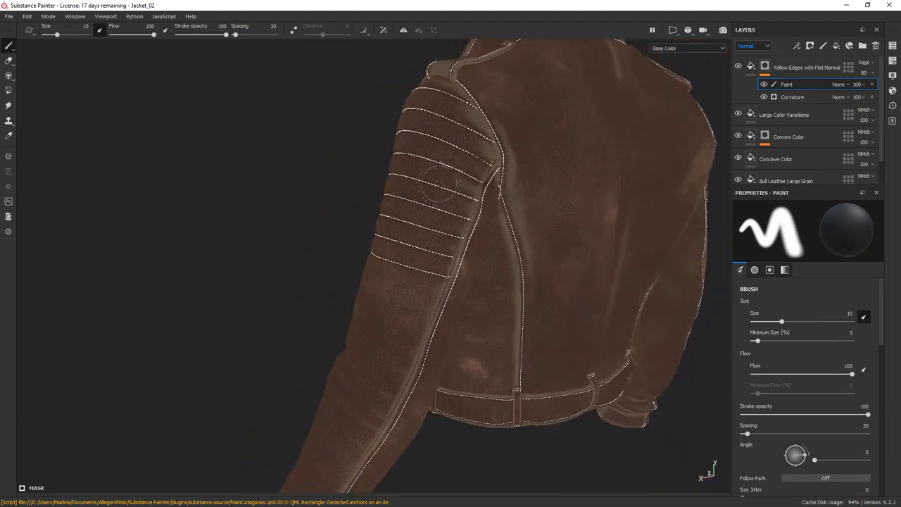
# - Compare the retouched sleeve in the full Material view, then display only the Base Color channel again
pyautogui.keyDown('alt'); pyautogui.moveTo(328, 195); pyautogui.dragTo(548, 212); pyautogui.keyUp('alt')
pyautogui.keyDown('alt'); pyautogui.moveTo(549, 211); pyautogui.dragTo(486, 169, button='middle'); pyautogui.keyUp('alt')
pyautogui.click(693, 48)
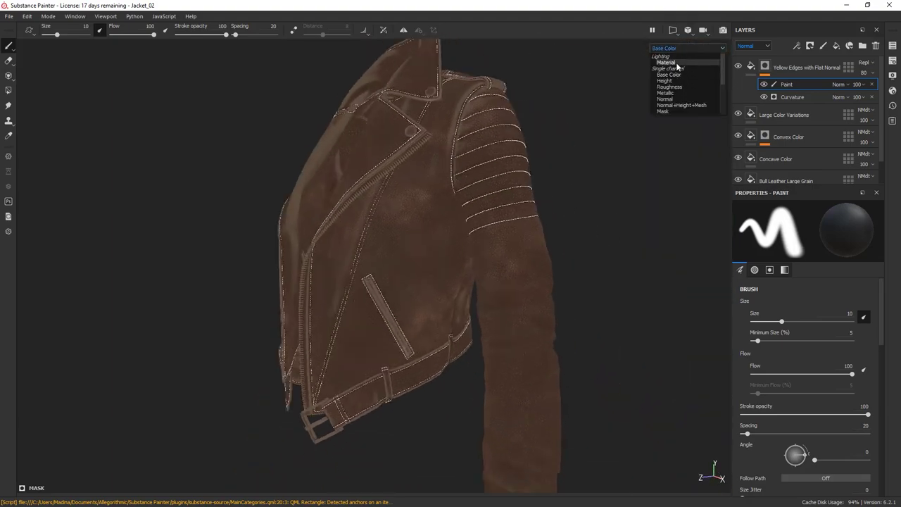
pyautogui.click(676, 62)
pyautogui.keyDown('alt'); pyautogui.moveTo(612, 380); pyautogui.dragTo(478, 253); pyautogui.keyUp('alt')
pyautogui.click(684, 48)
pyautogui.click(672, 74)
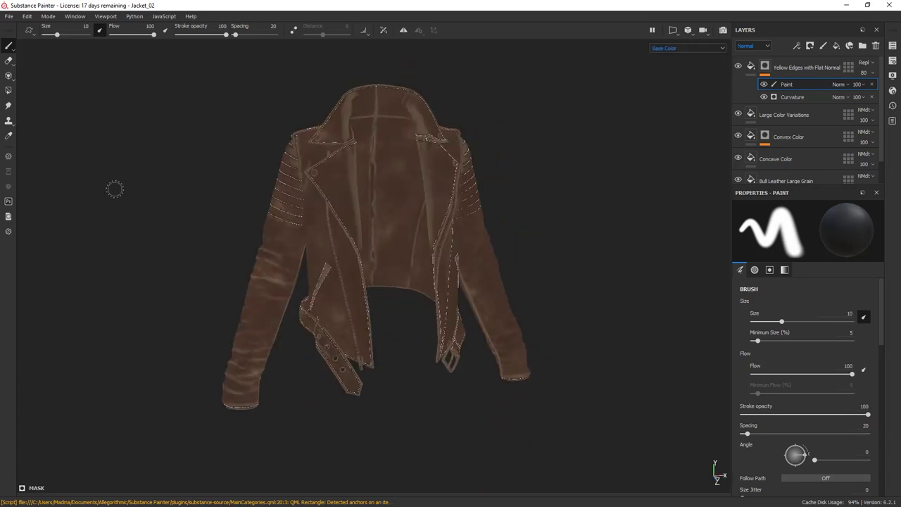
# - Paint the light edge color out of the mask along the elbow folds of the other sleeve
pyautogui.keyDown('alt'); pyautogui.moveTo(114, 189); pyautogui.dragTo(282, 134, button='middle'); pyautogui.keyUp('alt')
pyautogui.scroll(4, 552, 245)
pyautogui.keyDown('alt'); pyautogui.moveTo(403, 209); pyautogui.dragTo(357, 202); pyautogui.keyUp('alt')
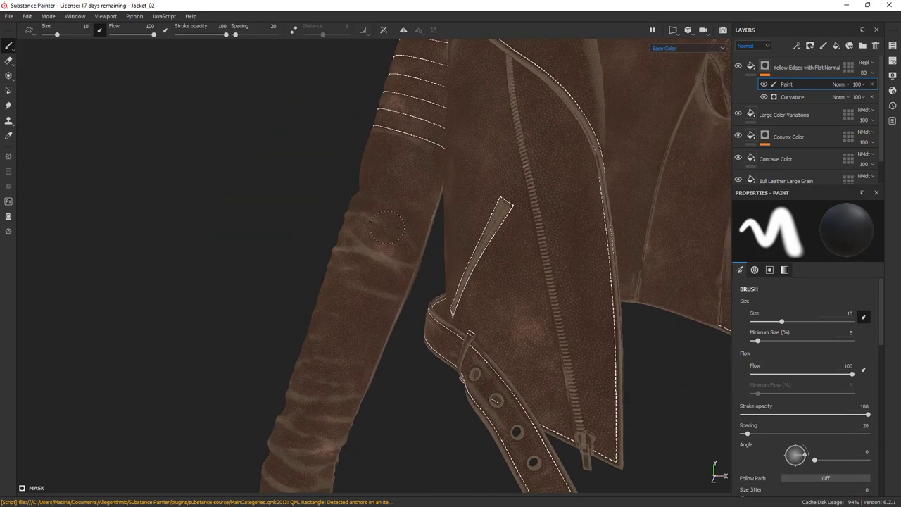
pyautogui.moveTo(366, 294)
pyautogui.keyDown('alt'); pyautogui.mouseDown()
pyautogui.moveTo(363, 255)
pyautogui.moveTo(258, 197)
pyautogui.moveTo(252, 175)
pyautogui.mouseUp(); pyautogui.keyUp('alt')
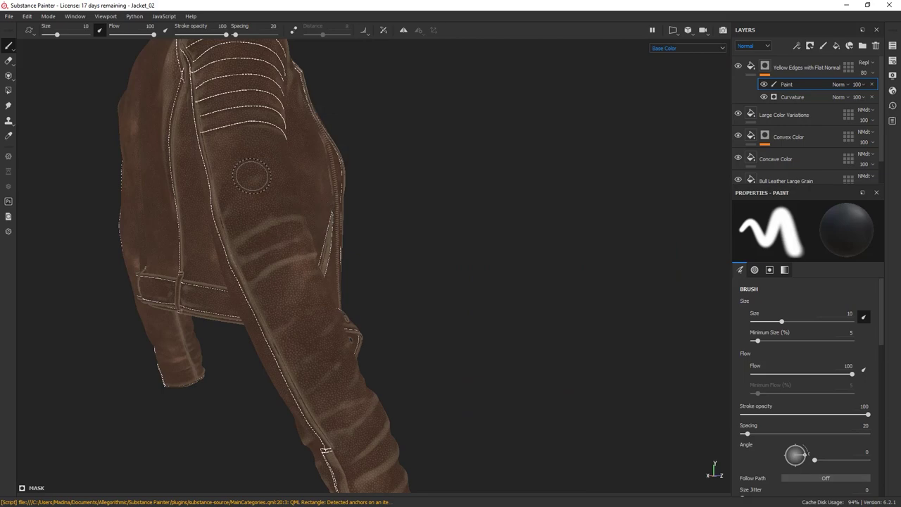
pyautogui.keyDown('alt'); pyautogui.moveTo(271, 220); pyautogui.dragTo(264, 245); pyautogui.keyUp('alt')
pyautogui.keyDown('alt'); pyautogui.moveTo(342, 237); pyautogui.dragTo(243, 239); pyautogui.keyUp('alt')
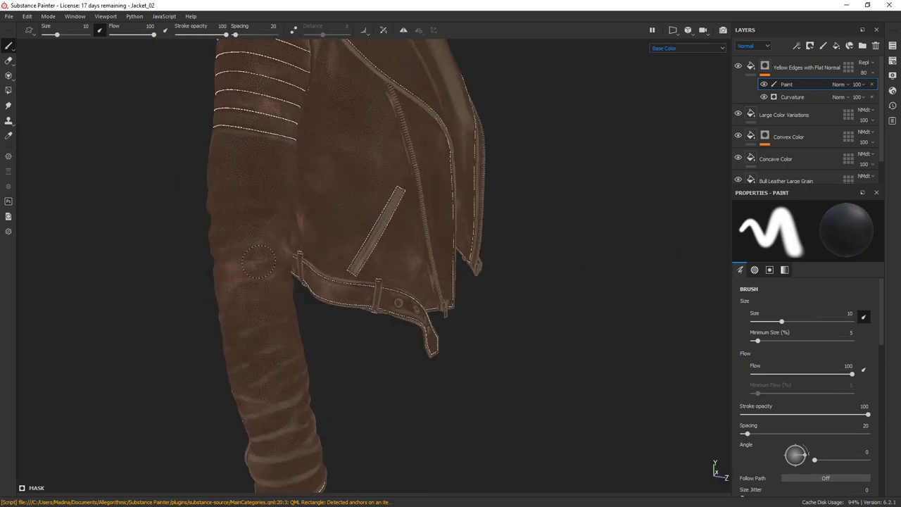
# - Mask out the light folds on that sleeve's outer forearm, working down to the cuff
pyautogui.keyDown('alt'); pyautogui.moveTo(257, 268); pyautogui.dragTo(253, 166, button='middle'); pyautogui.keyUp('alt')
pyautogui.keyDown('alt'); pyautogui.moveTo(254, 166); pyautogui.dragTo(247, 209); pyautogui.keyUp('alt')
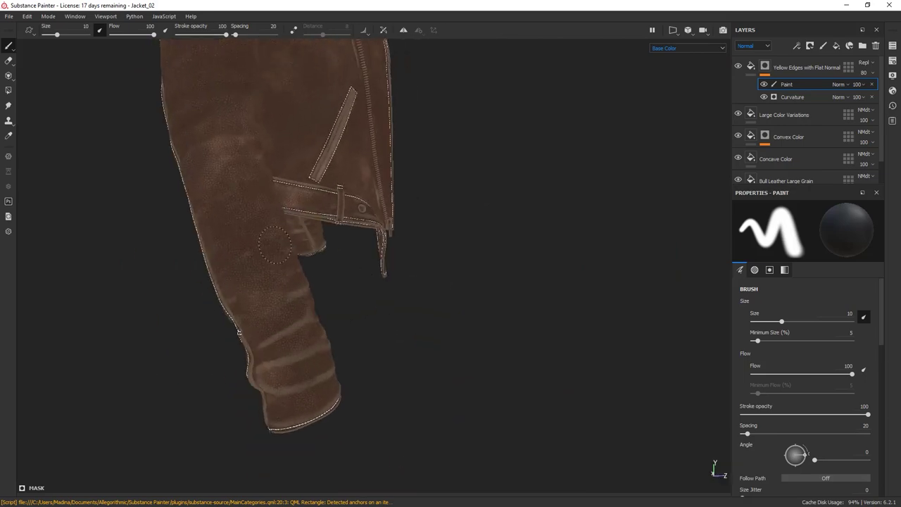
pyautogui.keyDown('alt'); pyautogui.moveTo(275, 244); pyautogui.dragTo(268, 351); pyautogui.keyUp('alt')
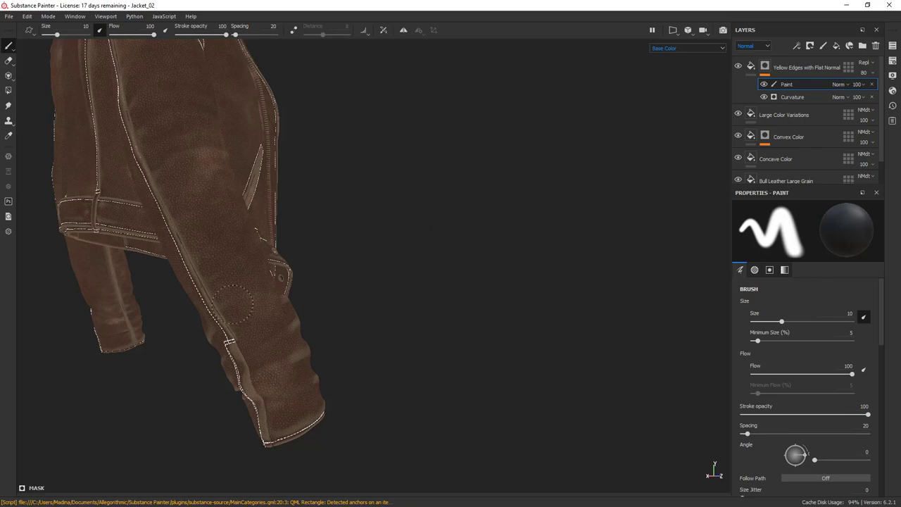
pyautogui.keyDown('alt'); pyautogui.moveTo(439, 386); pyautogui.dragTo(342, 334); pyautogui.keyUp('alt')
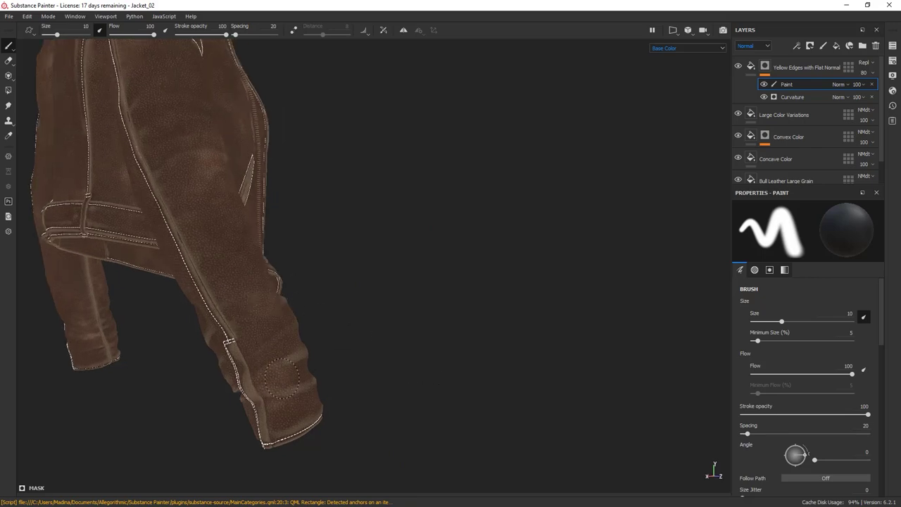
pyautogui.keyDown('alt'); pyautogui.moveTo(275, 369); pyautogui.dragTo(170, 354); pyautogui.keyUp('alt')
# - Mask out the remaining light folds around the front, inner and rear sides of the same sleeve's forearm
pyautogui.keyDown('alt'); pyautogui.moveTo(422, 334); pyautogui.dragTo(159, 284); pyautogui.keyUp('alt')
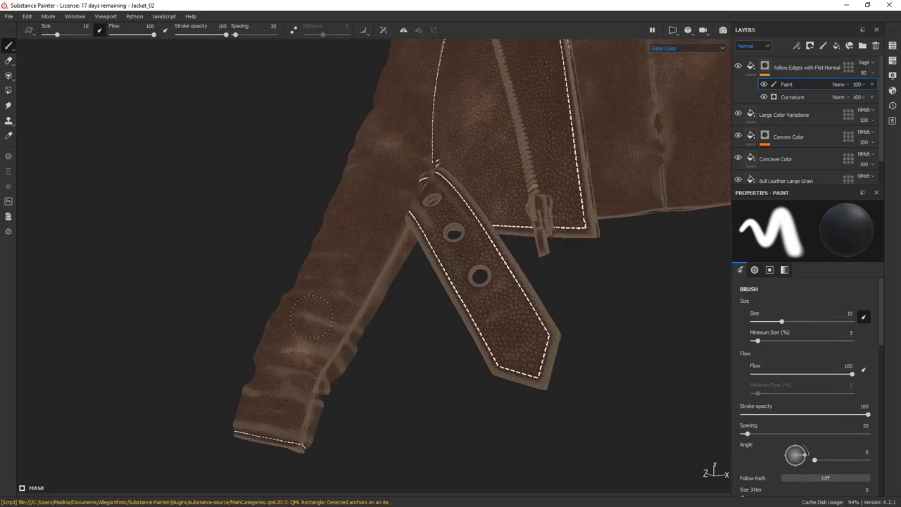
pyautogui.keyDown('alt'); pyautogui.moveTo(249, 377); pyautogui.dragTo(299, 302); pyautogui.keyUp('alt')
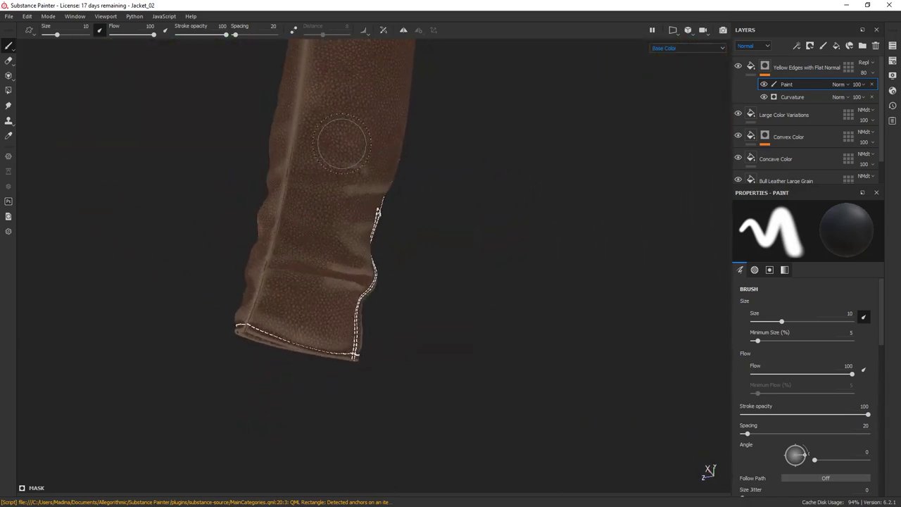
pyautogui.keyDown('alt'); pyautogui.moveTo(346, 143); pyautogui.dragTo(361, 169); pyautogui.keyUp('alt')
pyautogui.keyDown('alt'); pyautogui.moveTo(378, 264); pyautogui.dragTo(784, 274); pyautogui.keyUp('alt')
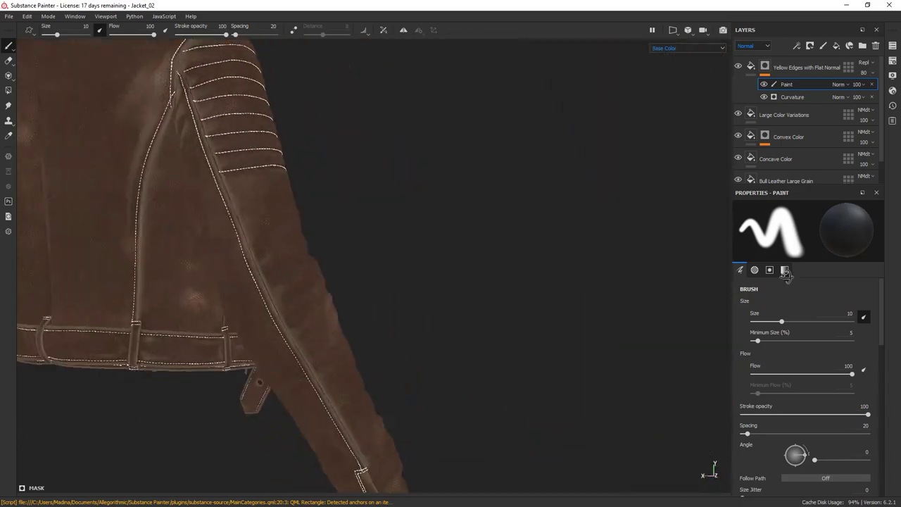
# - Lower the brush's stroke opacity to 51 and soften the light edge color along the center-back seam by the collar
pyautogui.keyDown('alt'); pyautogui.moveTo(345, 218); pyautogui.dragTo(389, 211); pyautogui.keyUp('alt')
pyautogui.keyDown('alt'); pyautogui.moveTo(389, 212); pyautogui.dragTo(314, 217, button='right'); pyautogui.keyUp('alt')
pyautogui.keyDown('alt'); pyautogui.moveTo(314, 218); pyautogui.dragTo(196, 287); pyautogui.keyUp('alt')
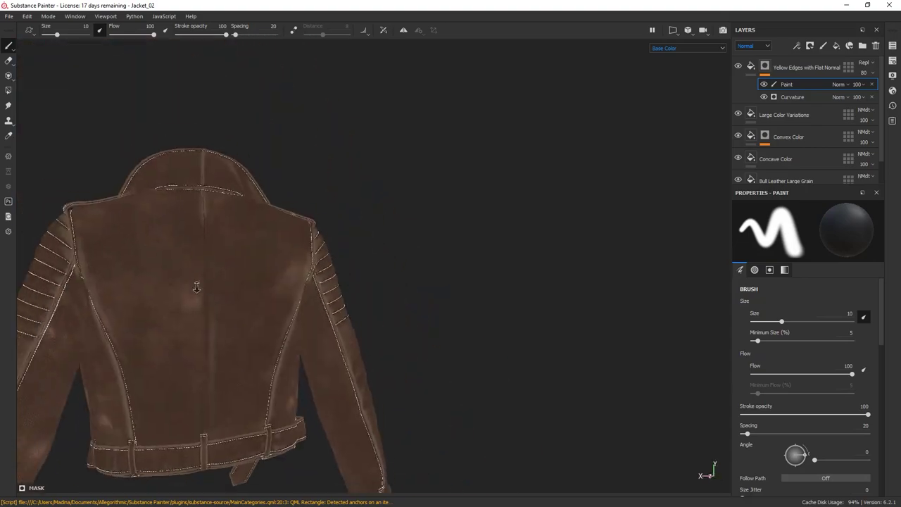
pyautogui.keyDown('alt'); pyautogui.moveTo(197, 287); pyautogui.dragTo(232, 277, button='right'); pyautogui.keyUp('alt')
pyautogui.keyDown('alt'); pyautogui.moveTo(233, 278); pyautogui.dragTo(276, 260); pyautogui.keyUp('alt')
pyautogui.moveTo(216, 35); pyautogui.dragTo(202, 34)
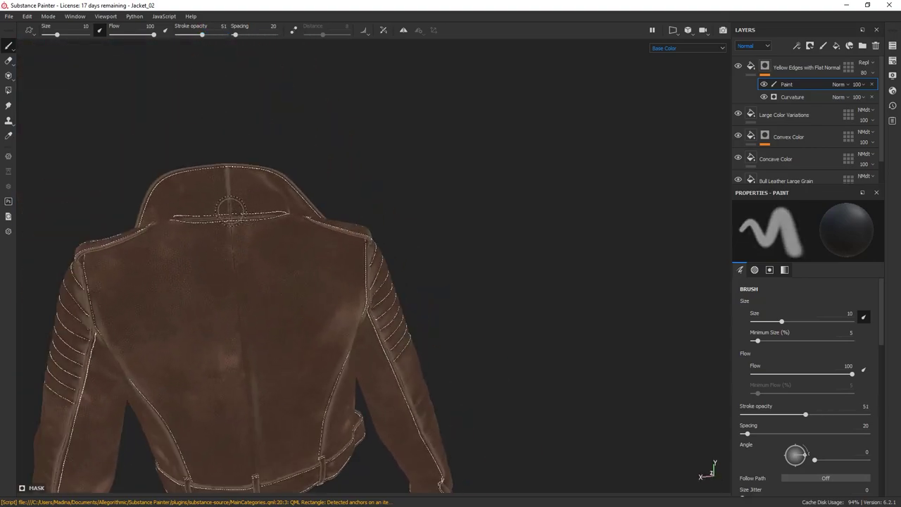
pyautogui.moveTo(390, 362)
pyautogui.keyDown('alt'); pyautogui.mouseDown()
pyautogui.moveTo(422, 246)
pyautogui.moveTo(503, 316)
pyautogui.moveTo(518, 316)
pyautogui.mouseUp(); pyautogui.keyUp('alt')
# - Reduce the stroke opacity to 29 and partly mask out the light wear on the collar fold and first lapel
pyautogui.moveTo(203, 34); pyautogui.dragTo(190, 35)
pyautogui.scroll(2, 415, 239)
pyautogui.moveTo(415, 240)
pyautogui.keyDown('alt'); pyautogui.mouseDown()
pyautogui.moveTo(447, 229)
pyautogui.moveTo(415, 225)
pyautogui.mouseUp(); pyautogui.keyUp('alt')
pyautogui.keyDown('alt'); pyautogui.moveTo(312, 187); pyautogui.dragTo(260, 246); pyautogui.keyUp('alt')
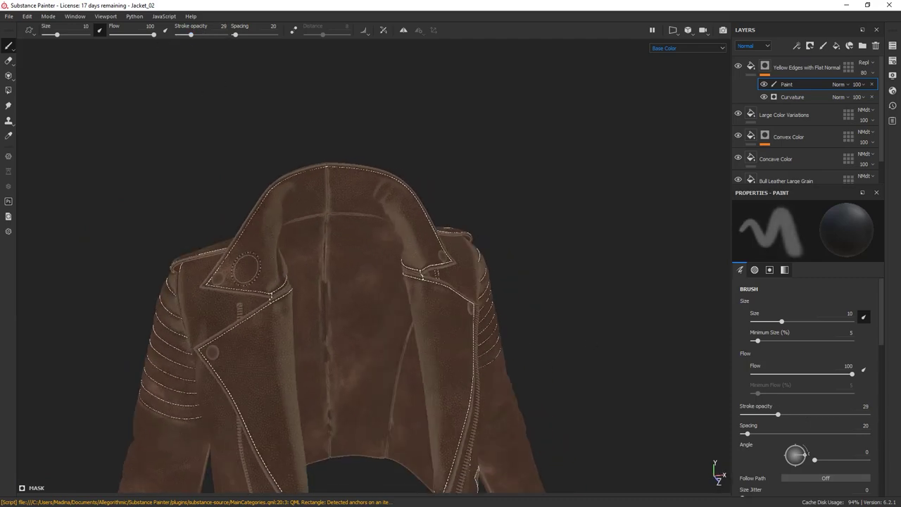
pyautogui.scroll(2, 257, 226)
pyautogui.keyDown('alt'); pyautogui.moveTo(257, 227); pyautogui.dragTo(253, 159, button='middle'); pyautogui.keyUp('alt')
pyautogui.keyDown('alt'); pyautogui.moveTo(254, 158); pyautogui.dragTo(268, 177); pyautogui.keyUp('alt')
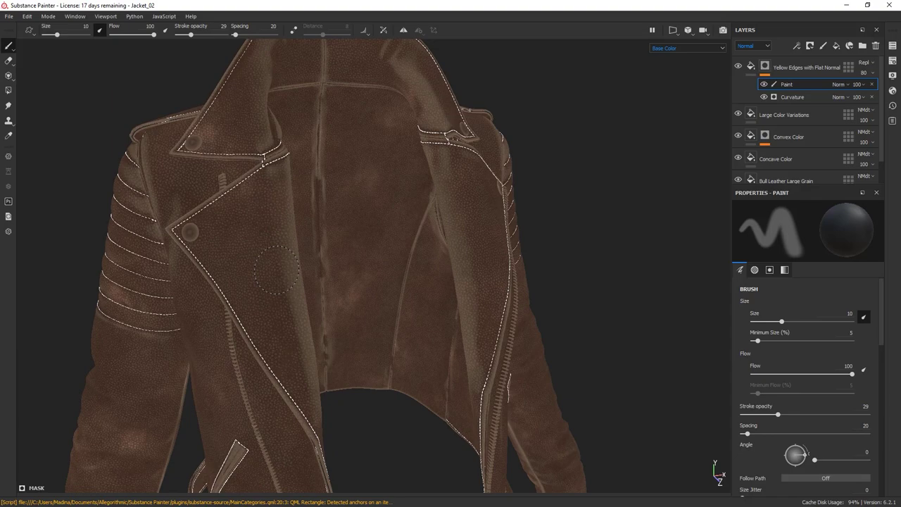
pyautogui.keyDown('alt'); pyautogui.moveTo(277, 270); pyautogui.dragTo(269, 208); pyautogui.keyUp('alt')
pyautogui.moveTo(261, 244)
pyautogui.keyDown('alt'); pyautogui.mouseDown(button='middle')
pyautogui.moveTo(291, 288)
pyautogui.moveTo(287, 318)
pyautogui.mouseUp(button='middle'); pyautogui.keyUp('alt')
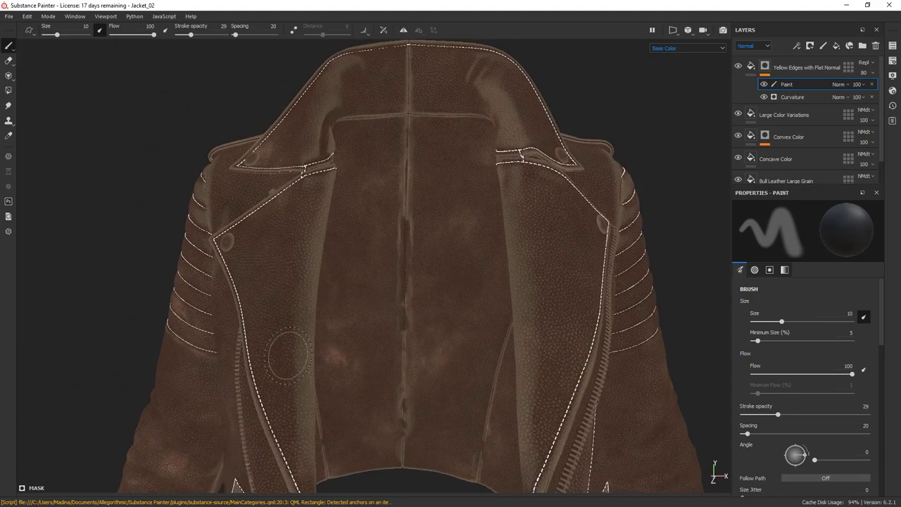
# - Fade the light wear along the rolled inner edges of both lapels with the low-opacity brush
pyautogui.keyDown('alt'); pyautogui.moveTo(287, 355); pyautogui.dragTo(170, 231); pyautogui.keyUp('alt')
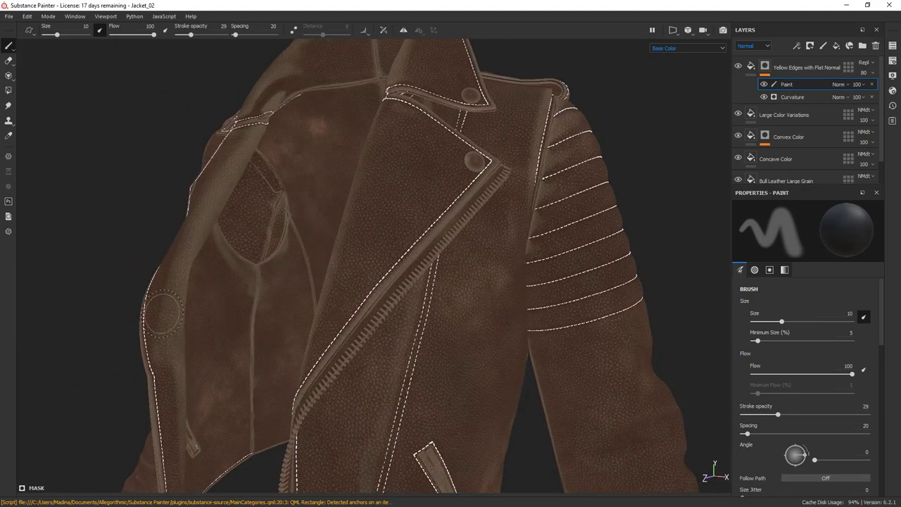
pyautogui.scroll(-3, 129, 227)
pyautogui.keyDown('alt'); pyautogui.moveTo(128, 227); pyautogui.dragTo(281, 245); pyautogui.keyUp('alt')
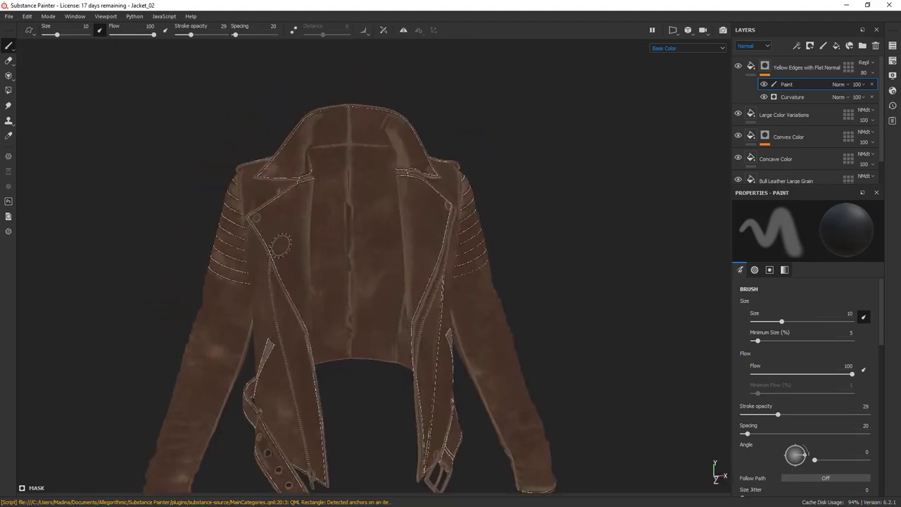
pyautogui.keyDown('alt'); pyautogui.moveTo(422, 234); pyautogui.dragTo(436, 261); pyautogui.keyUp('alt')
pyautogui.scroll(4, 292, 275)
pyautogui.keyDown('alt'); pyautogui.moveTo(292, 275); pyautogui.dragTo(369, 280); pyautogui.keyUp('alt')
pyautogui.keyDown('alt'); pyautogui.moveTo(368, 280); pyautogui.dragTo(404, 134, button='right'); pyautogui.keyUp('alt')
pyautogui.keyDown('alt'); pyautogui.moveTo(404, 134); pyautogui.dragTo(591, 212); pyautogui.keyUp('alt')
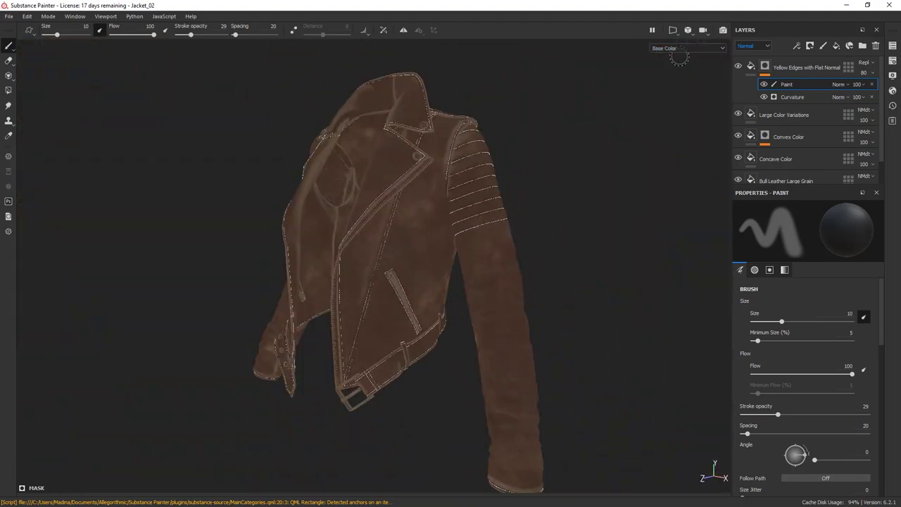
# - Switch the viewport to the full Material display and frame the jacket's front and side
pyautogui.click(689, 48)
pyautogui.click(666, 62)
pyautogui.moveTo(535, 184)
pyautogui.keyDown('alt'); pyautogui.mouseDown()
pyautogui.moveTo(609, 201)
pyautogui.moveTo(615, 172)
pyautogui.mouseUp(); pyautogui.keyUp('alt')
pyautogui.keyDown('alt'); pyautogui.moveTo(615, 173); pyautogui.dragTo(619, 219, button='right'); pyautogui.keyUp('alt')
pyautogui.moveTo(619, 219)
pyautogui.keyDown('alt'); pyautogui.mouseDown()
pyautogui.moveTo(666, 223)
pyautogui.moveTo(664, 243)
pyautogui.moveTo(624, 215)
pyautogui.mouseUp(); pyautogui.keyUp('alt')
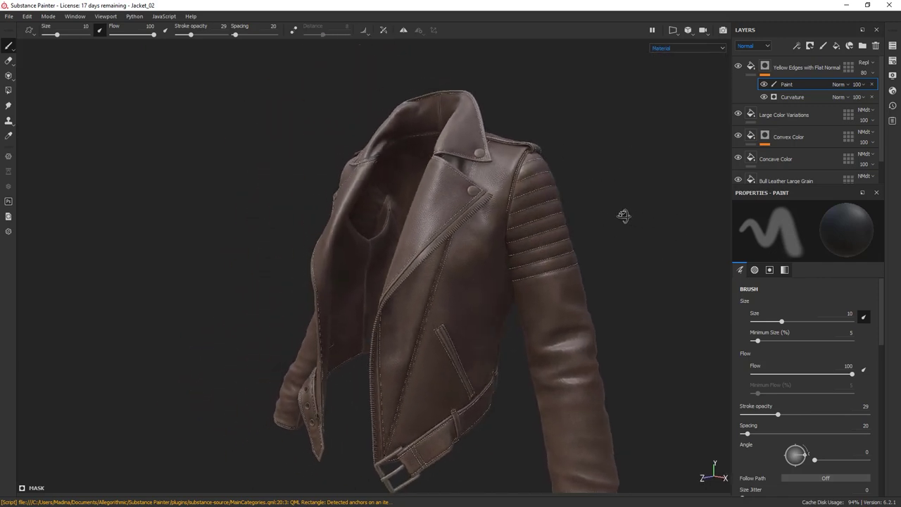
# - Render the jacket in Iray and examine the shoulder, lapel, sleeve folds and lower front up close
pyautogui.click(722, 29)
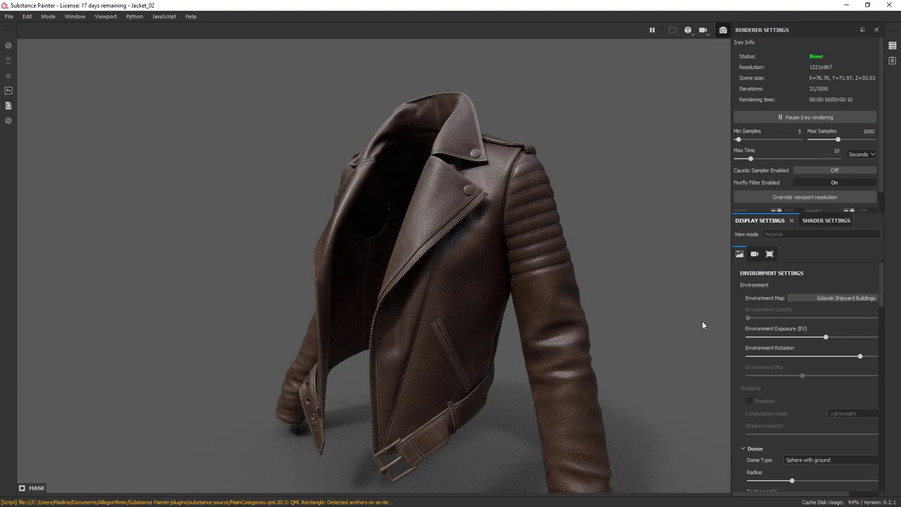
pyautogui.keyDown('alt'); pyautogui.moveTo(701, 320); pyautogui.dragTo(633, 310); pyautogui.keyUp('alt')
pyautogui.keyDown('alt'); pyautogui.moveTo(633, 310); pyautogui.dragTo(443, 190, button='right'); pyautogui.keyUp('alt')
pyautogui.keyDown('alt'); pyautogui.moveTo(444, 190); pyautogui.dragTo(275, 266, button='middle'); pyautogui.keyUp('alt')
pyautogui.keyDown('alt'); pyautogui.moveTo(650, 313); pyautogui.dragTo(618, 331); pyautogui.keyUp('alt')
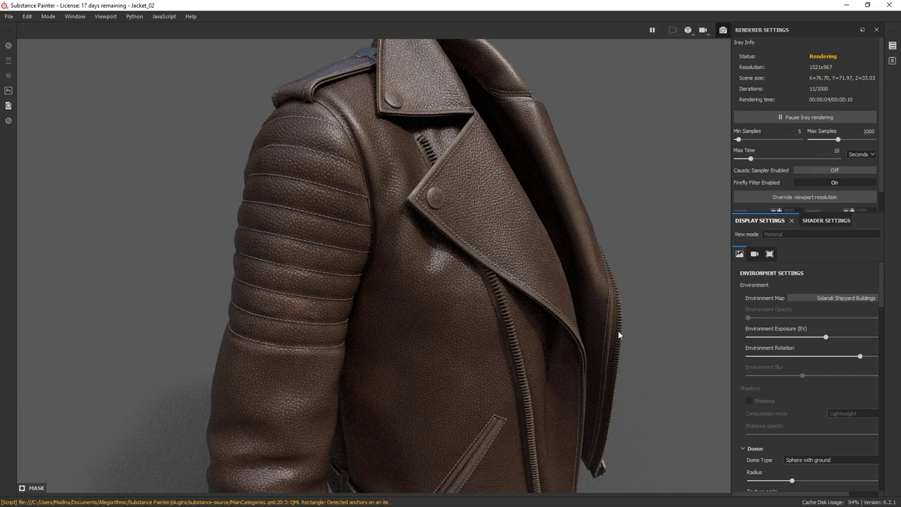
pyautogui.keyDown('alt'); pyautogui.moveTo(560, 342); pyautogui.dragTo(516, 202); pyautogui.keyUp('alt')
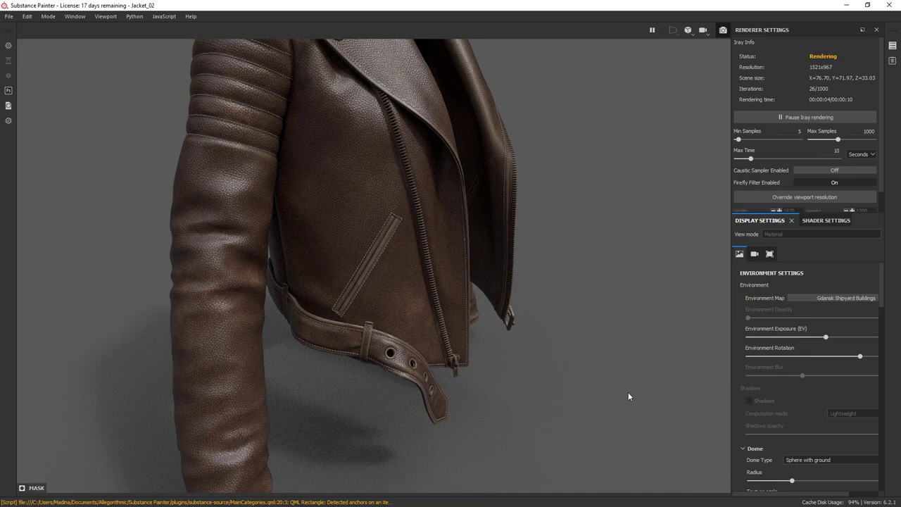
# - Return from Iray rendering to painting mode and view the whole jacket
pyautogui.click(724, 31)
pyautogui.scroll(-3, 528, 258)
pyautogui.moveTo(529, 257)
pyautogui.keyDown('alt'); pyautogui.mouseDown()
pyautogui.moveTo(412, 272)
pyautogui.moveTo(492, 267)
pyautogui.mouseUp(); pyautogui.keyUp('alt')
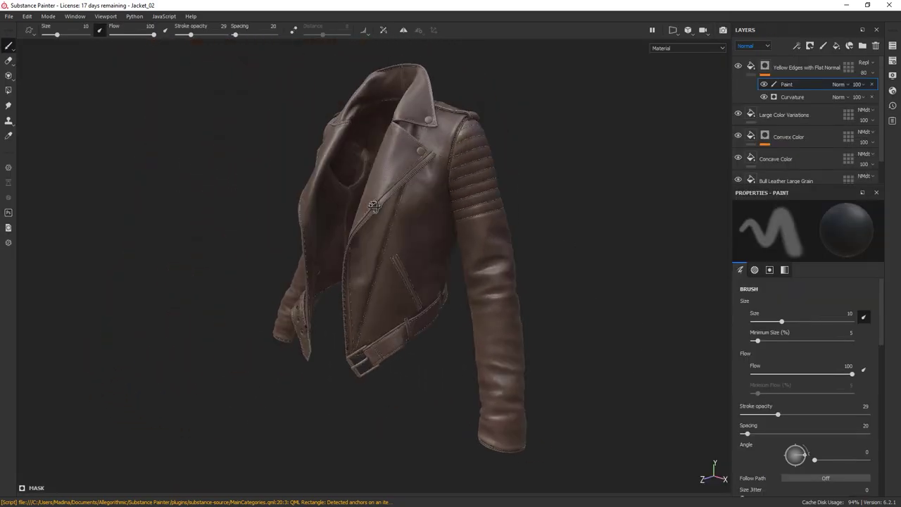